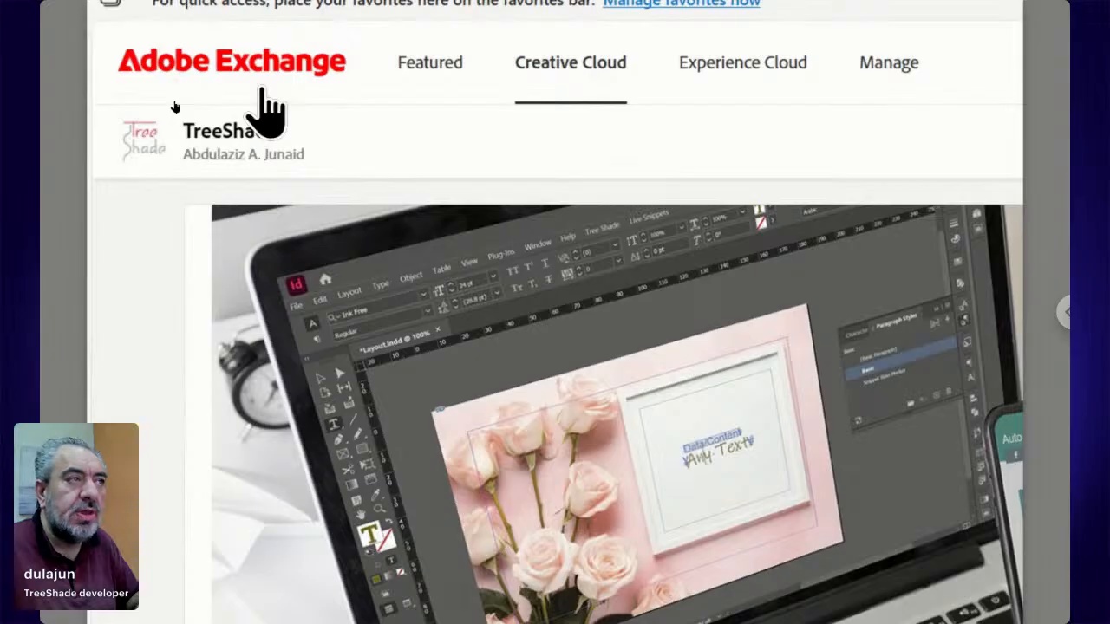
# - Switch to the Windows PowerShell window and clear the console at the D:\TRSD prompt
pyautogui.scroll(-1, 269, 108)
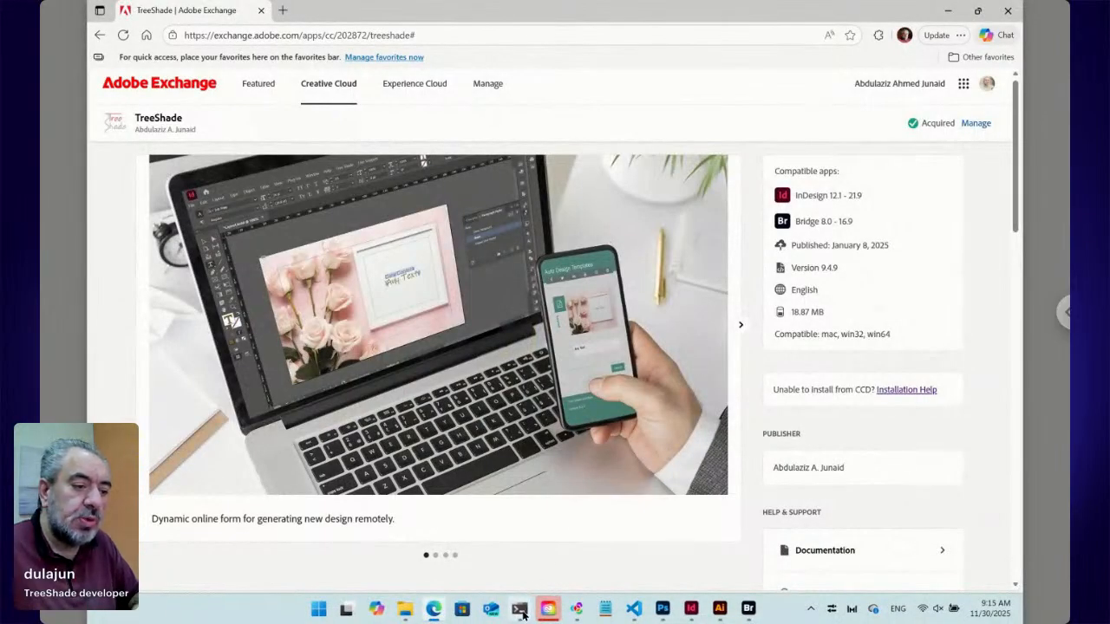
pyautogui.moveTo(522, 614)
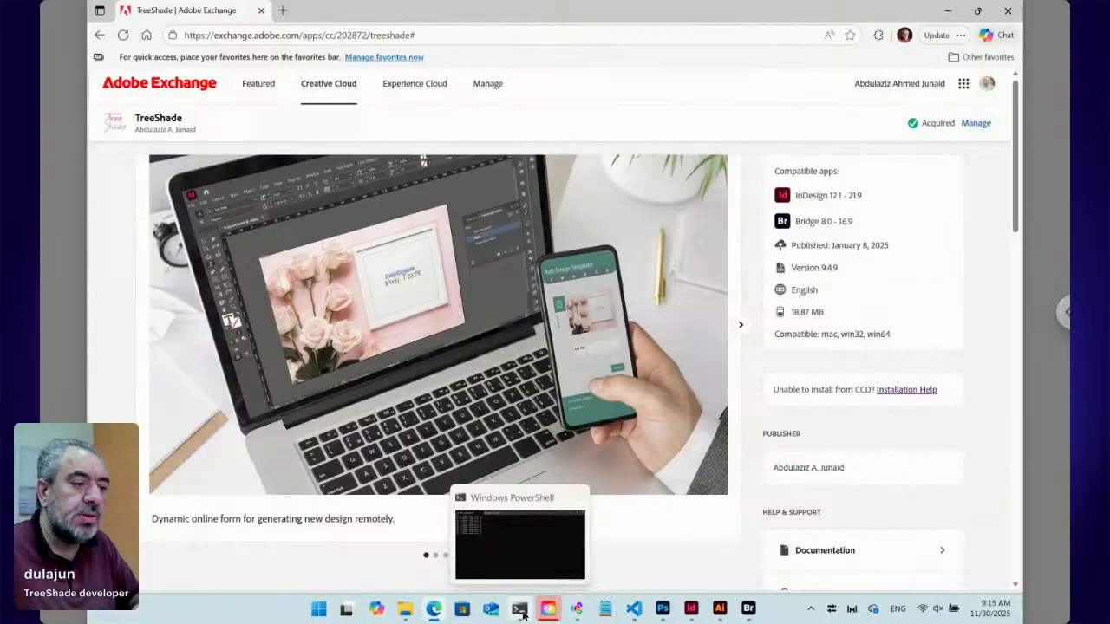
pyautogui.click(522, 613)
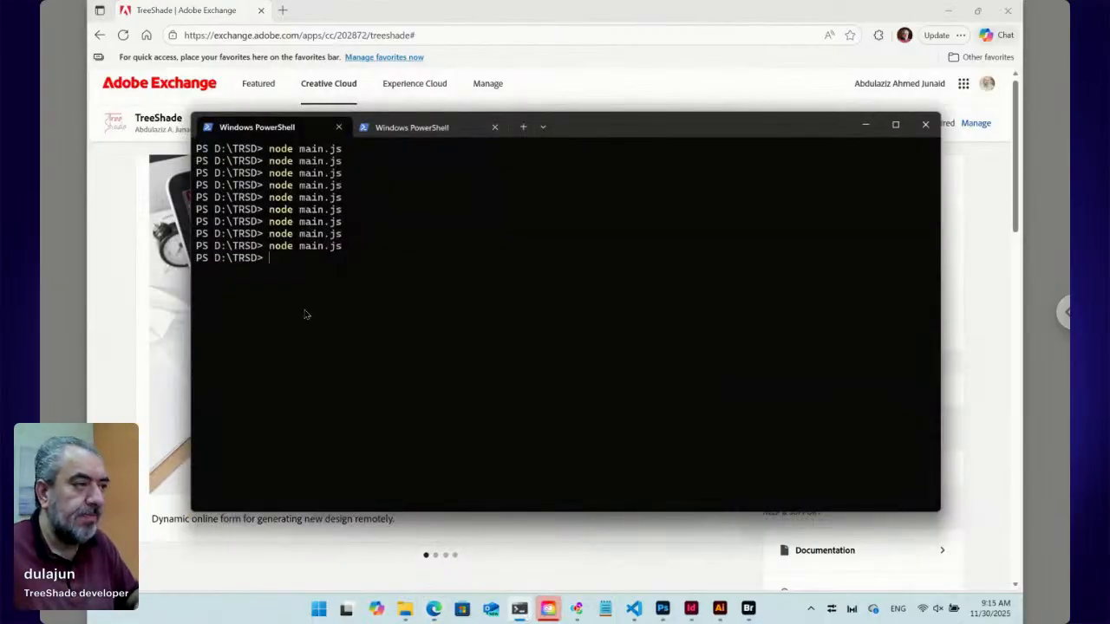
pyautogui.write('cls')
pyautogui.press('Return')
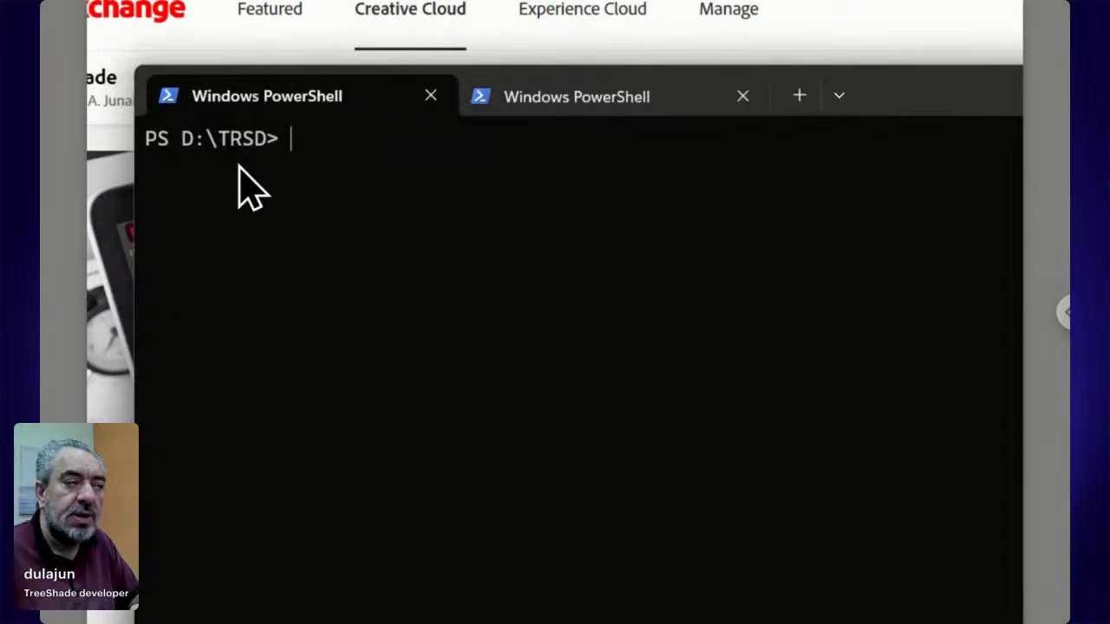
# - Run node main.js from D:\TRSD and bring up the other PowerShell session, which runs ngrok
pyautogui.press('Up')
pyautogui.press('Up')
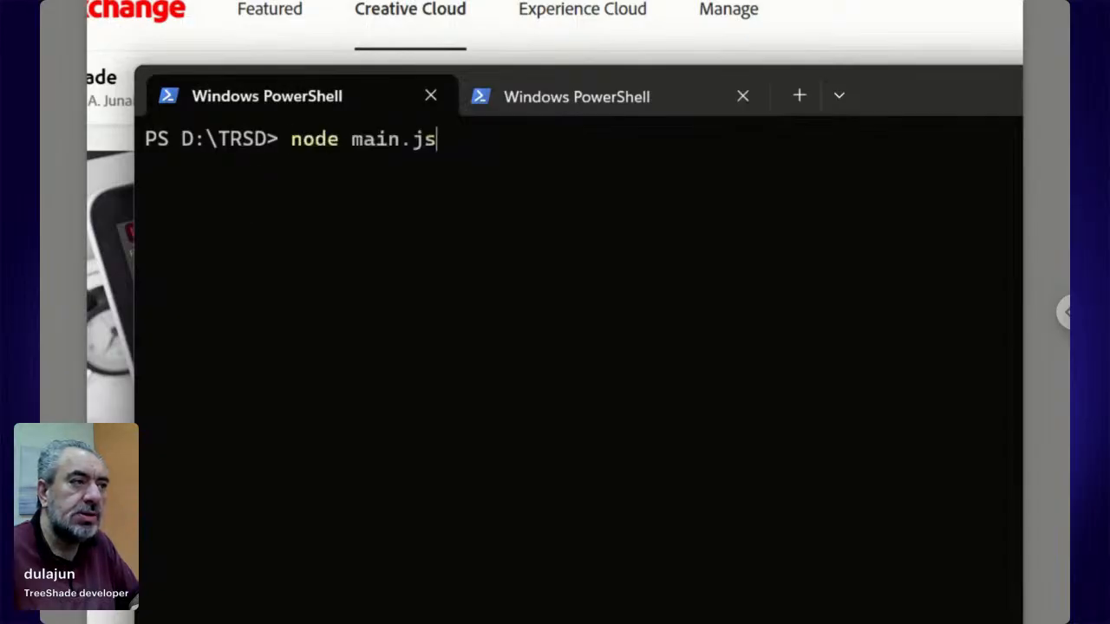
pyautogui.press('Left')
pyautogui.press('Left')
pyautogui.press('Left')
pyautogui.press('Left')
pyautogui.press('Left')
pyautogui.press('Left')
pyautogui.press('Left')
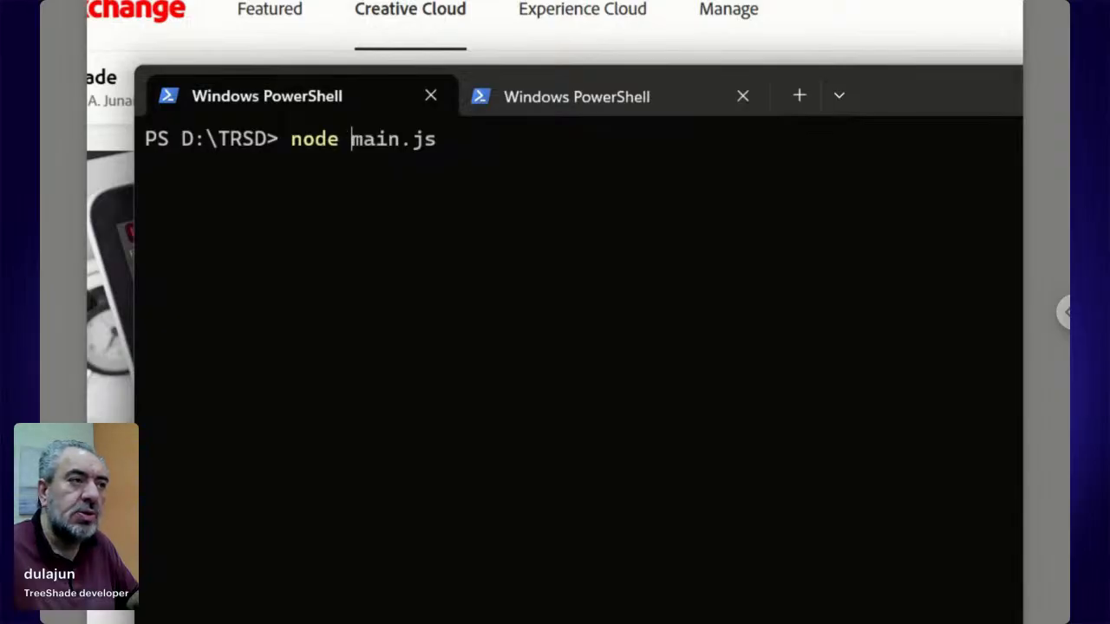
pyautogui.press('Return')
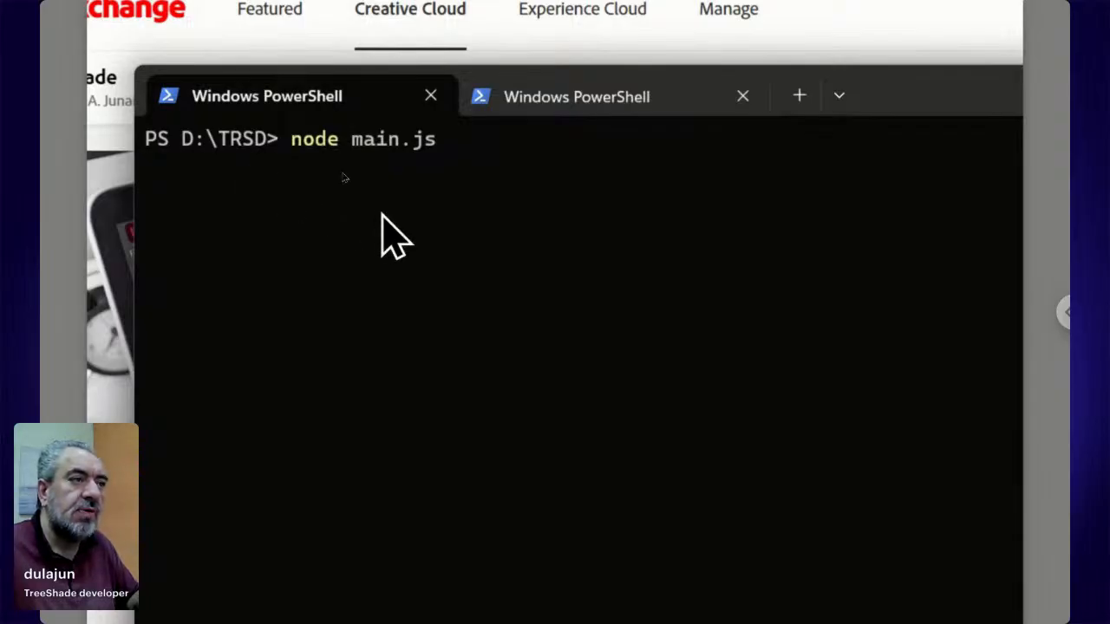
pyautogui.click(598, 104)
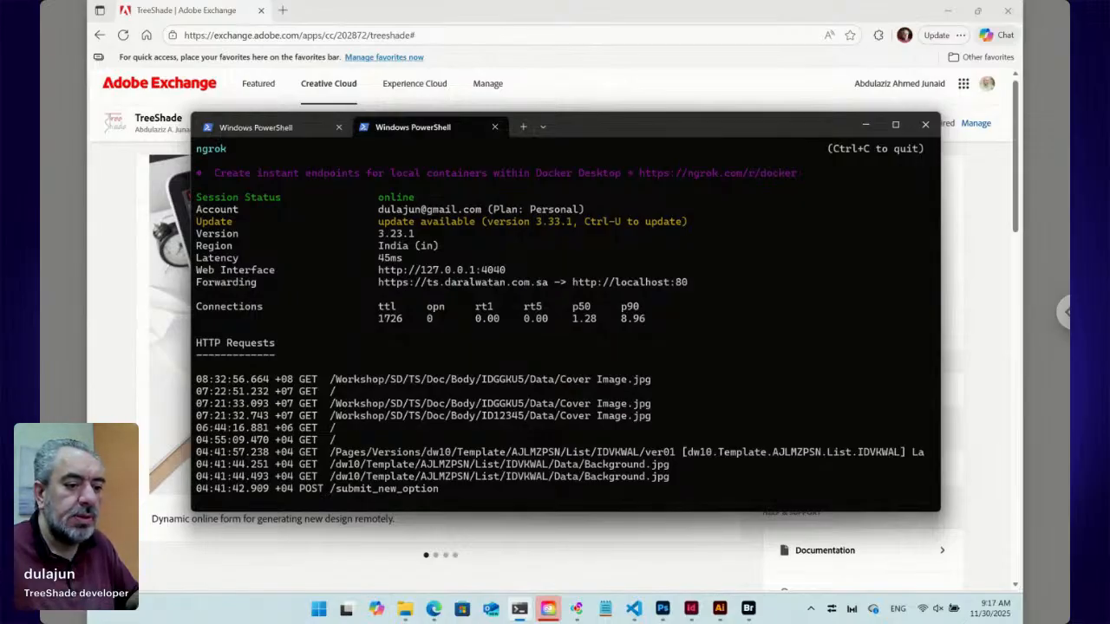
# - Switch to Adobe Bridge and enter the PIN to reconnect to the remote computer
pyautogui.click(748, 607)
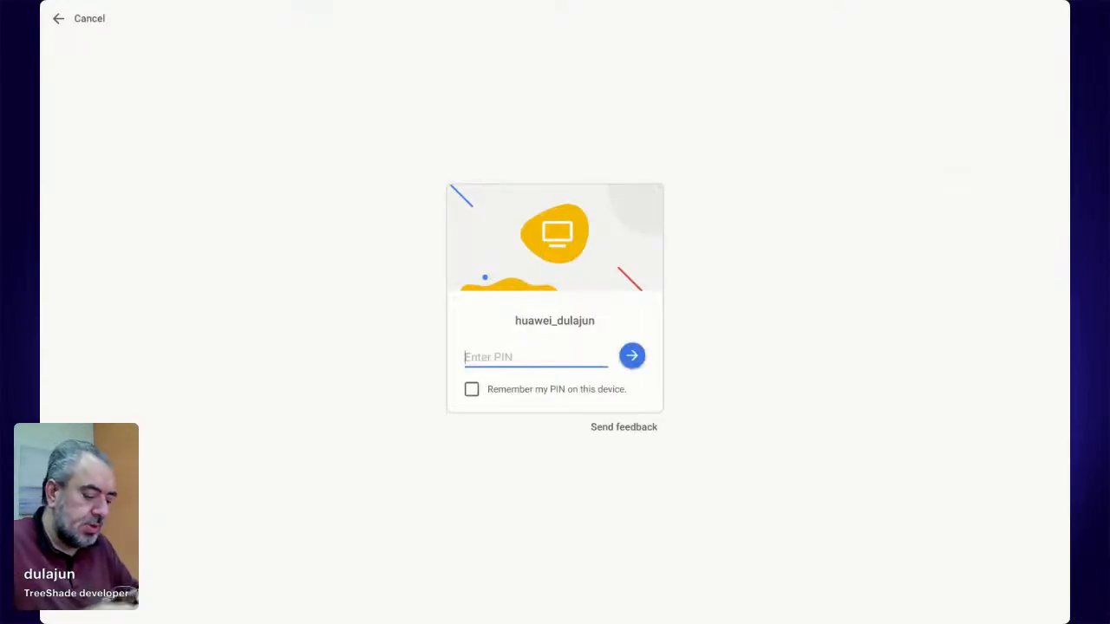
pyautogui.write('•••••')
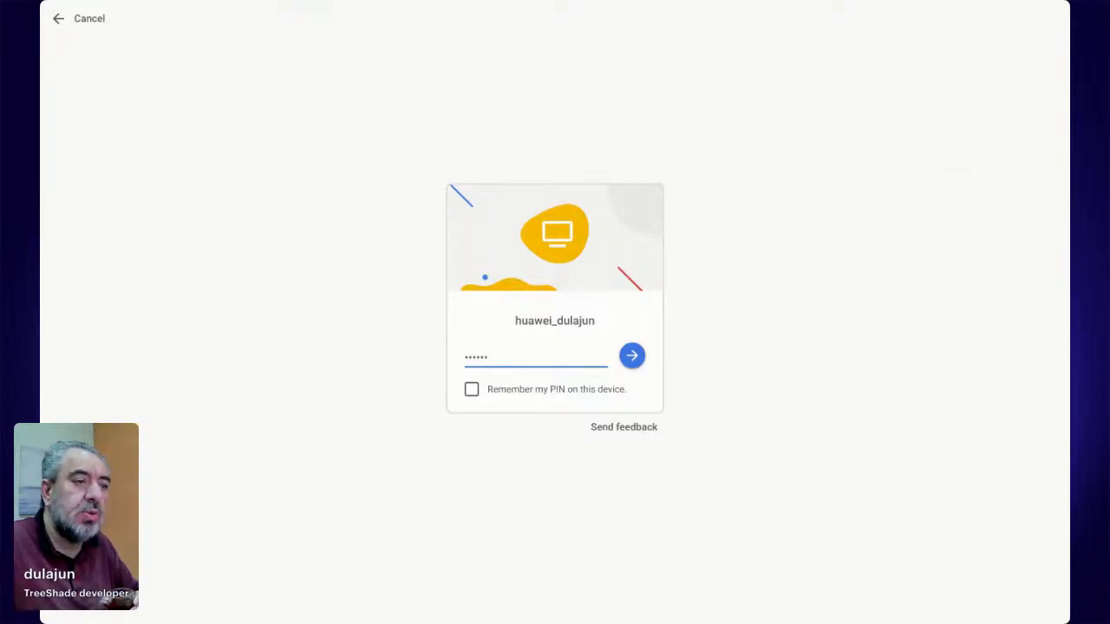
pyautogui.write('•')
pyautogui.press('Return')
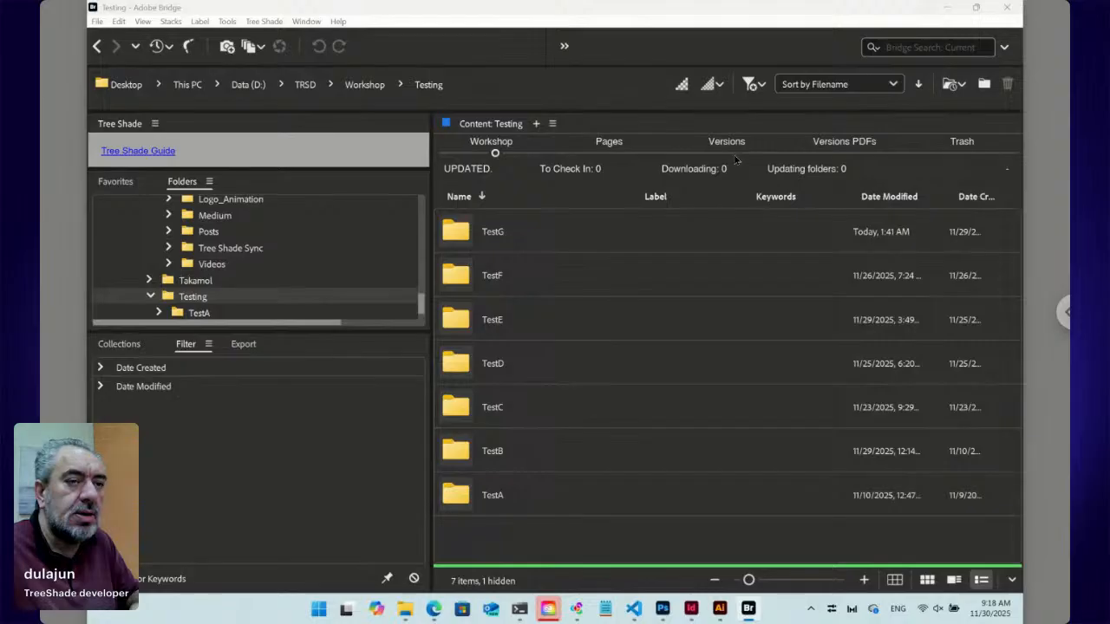
# - Examine the TestD folder in its Workshop and Versions locations and return to the Testing folder
pyautogui.doubleClick(462, 369)
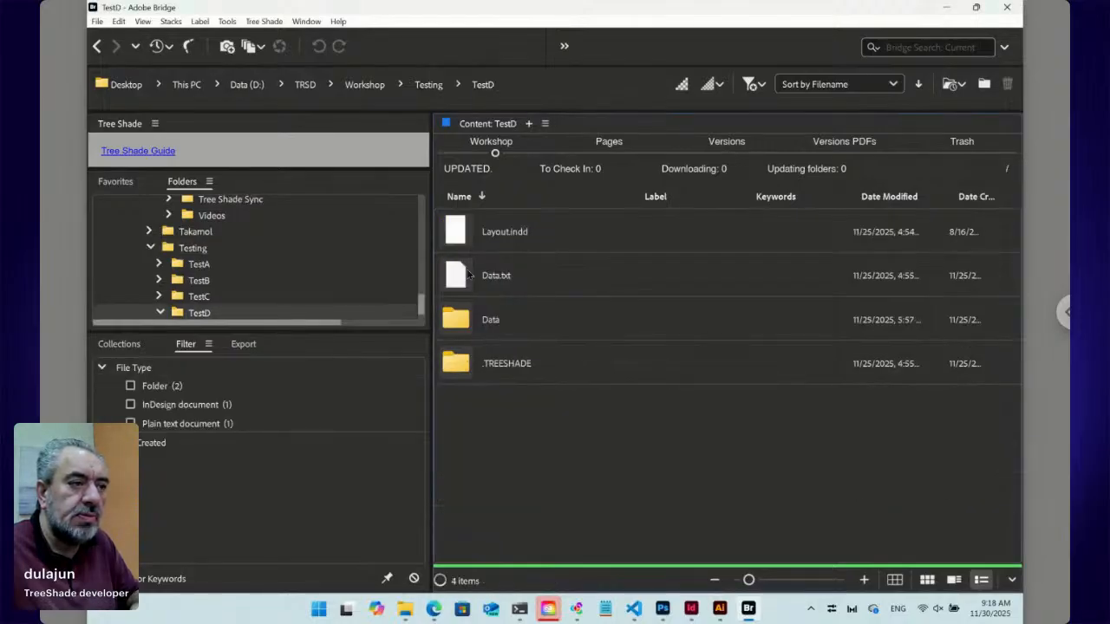
pyautogui.click(463, 242)
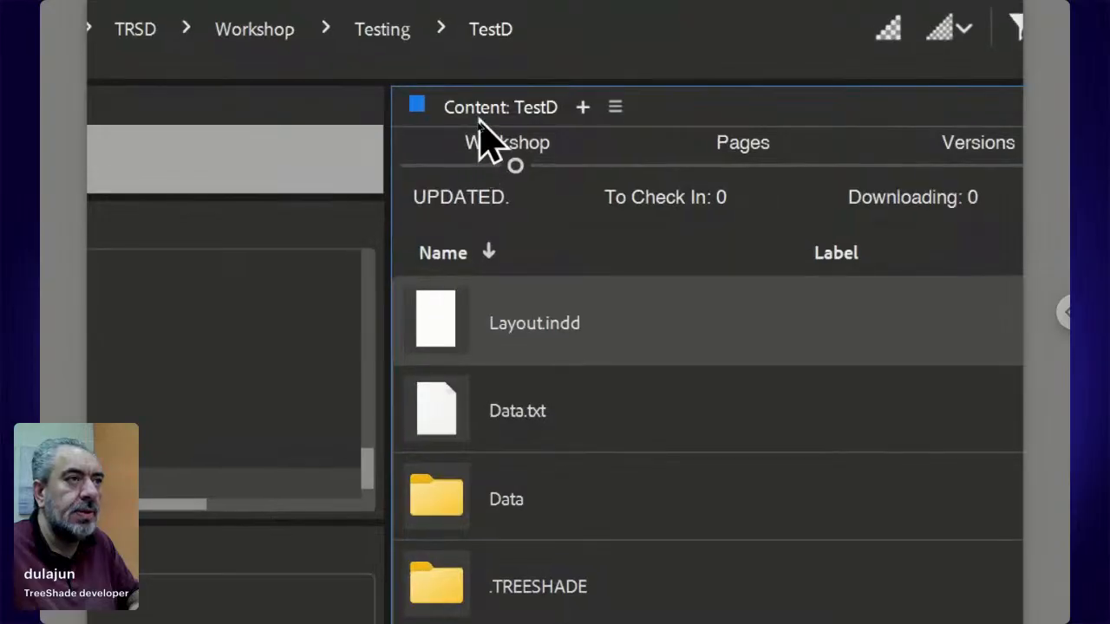
pyautogui.click(919, 166)
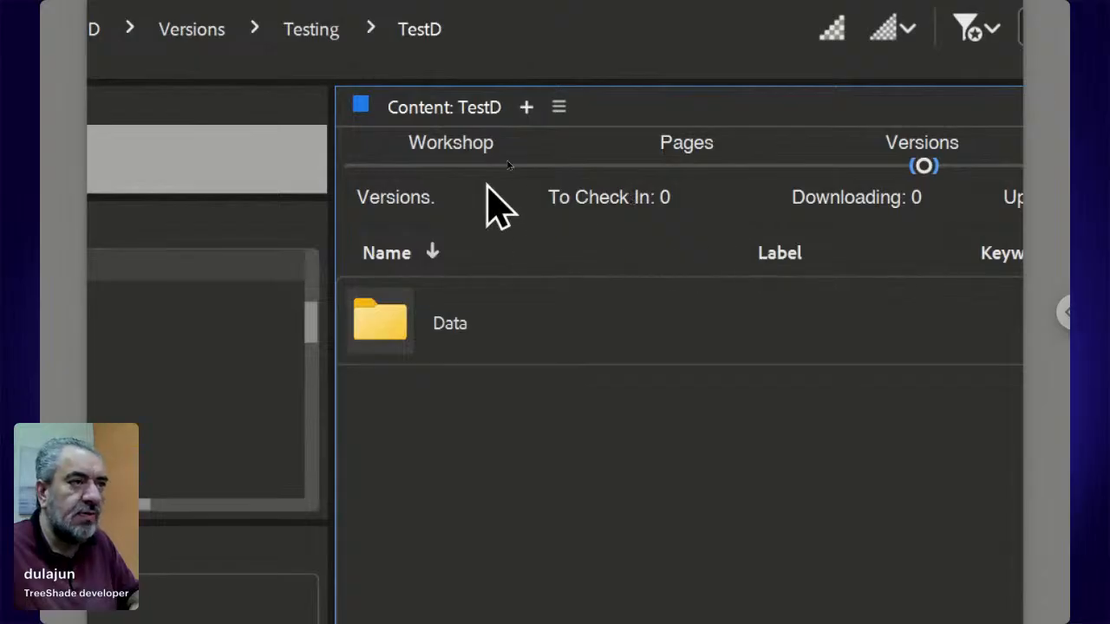
pyautogui.click(458, 165)
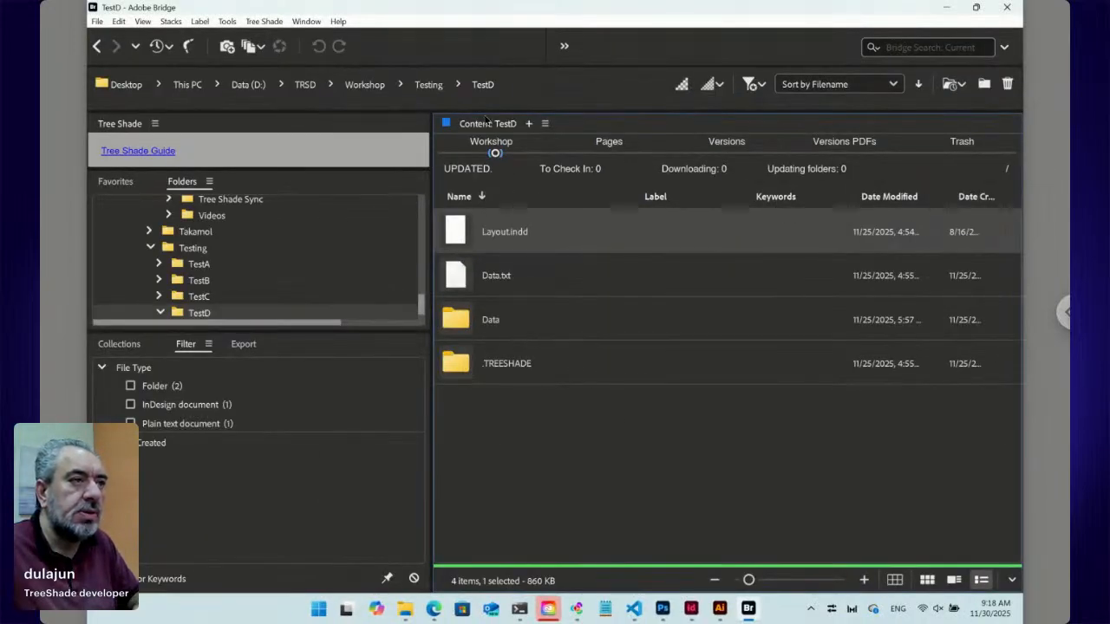
pyautogui.click(431, 86)
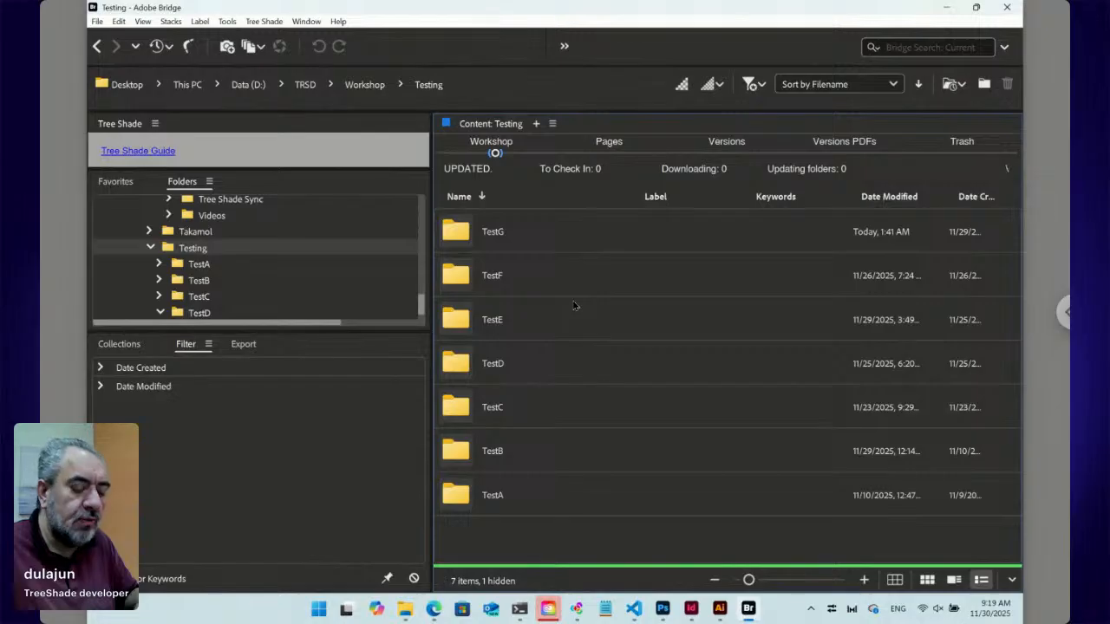
# - Create a folder named TestH inside the Testing workshop folder
pyautogui.hotkey('ctrl', 'shift', 'n')
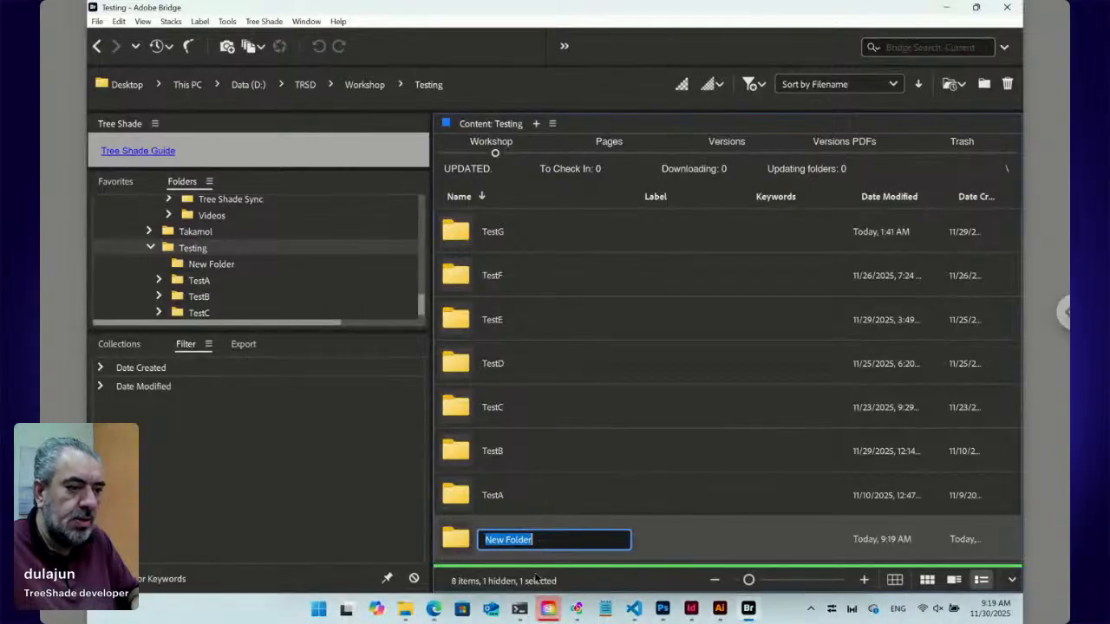
pyautogui.write('TestH')
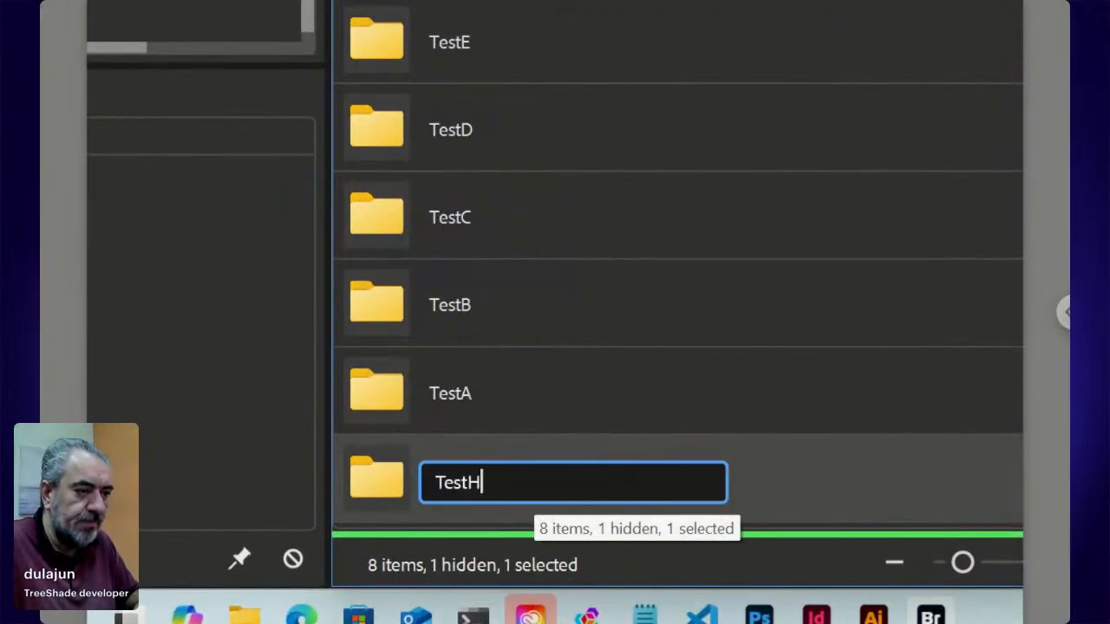
pyautogui.press('Return')
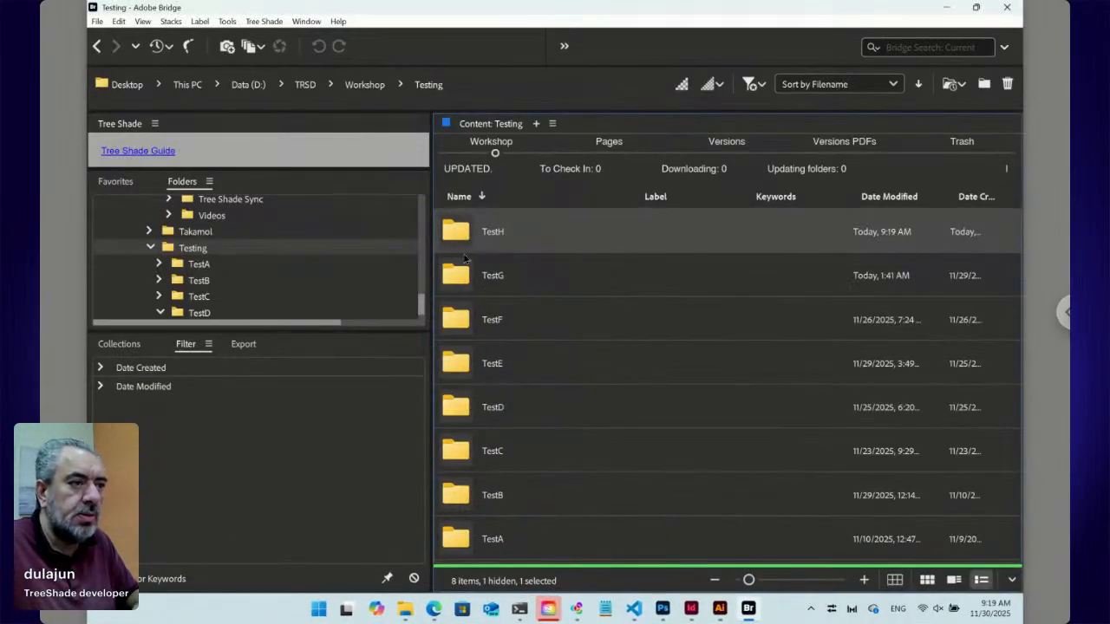
# - Open the TestH folder and create a subfolder named Types in it
pyautogui.doubleClick(461, 232)
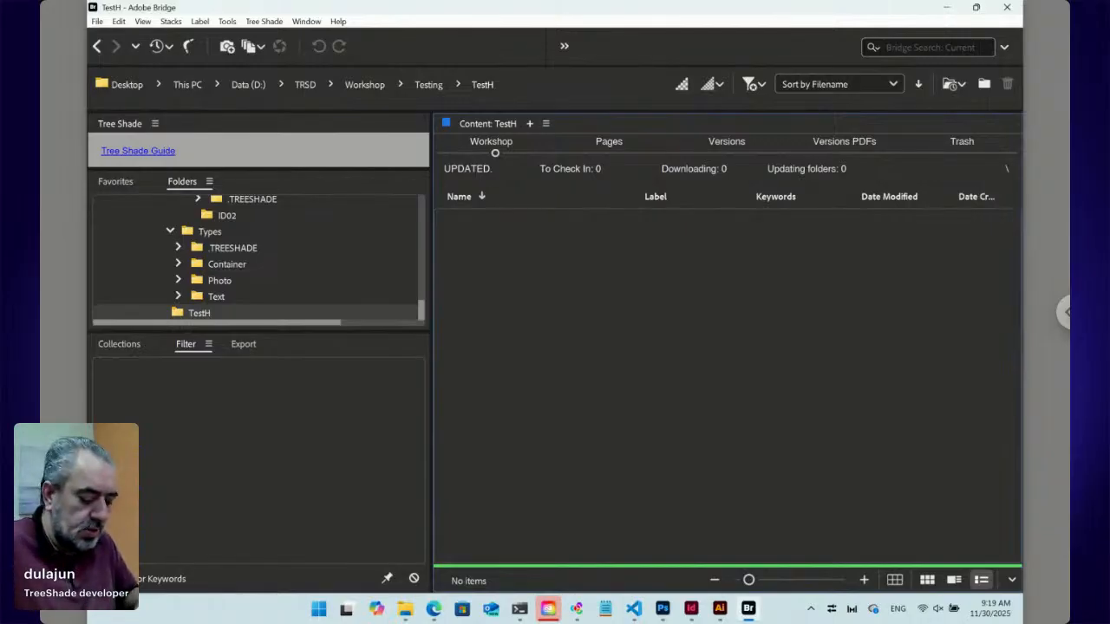
pyautogui.hotkey('ctrl', 'shift', 'n')
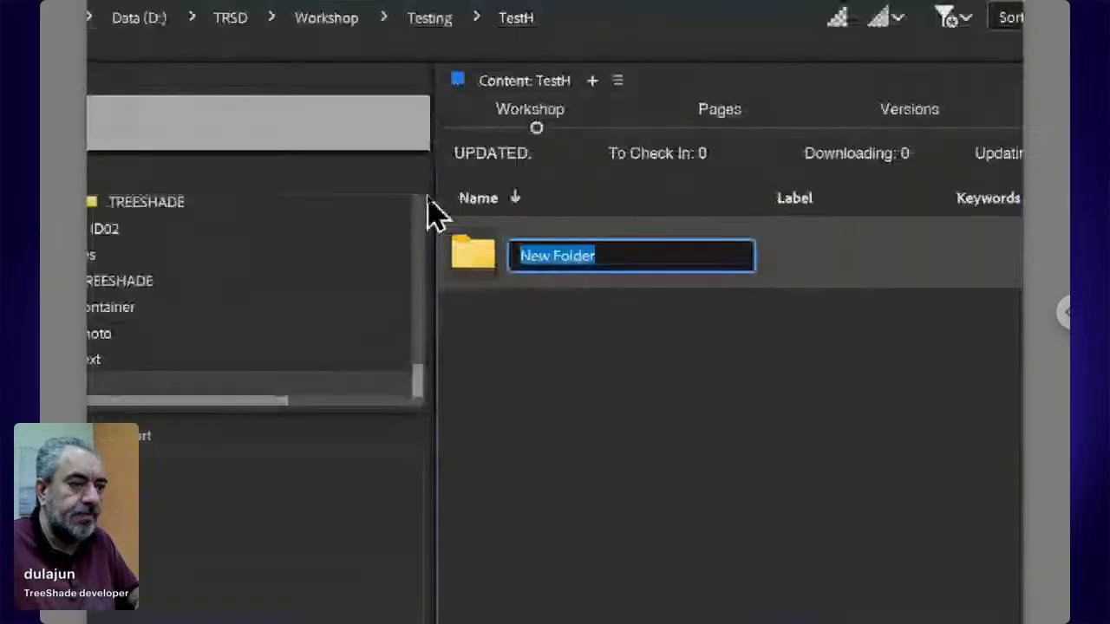
pyautogui.press('BackSpace')
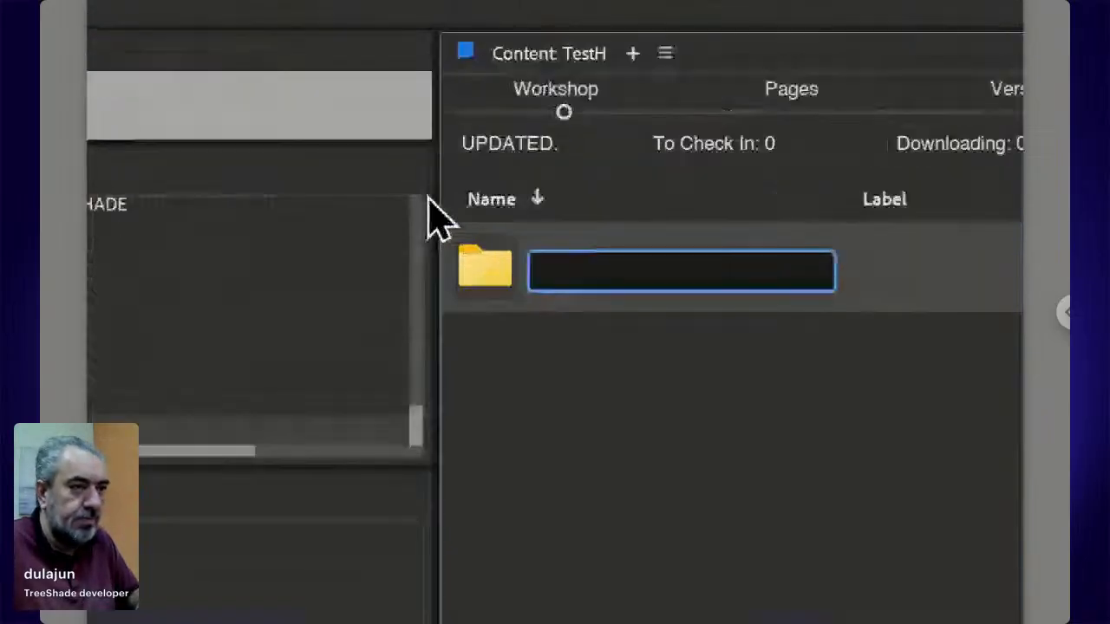
pyautogui.write('Types')
pyautogui.press('Return')
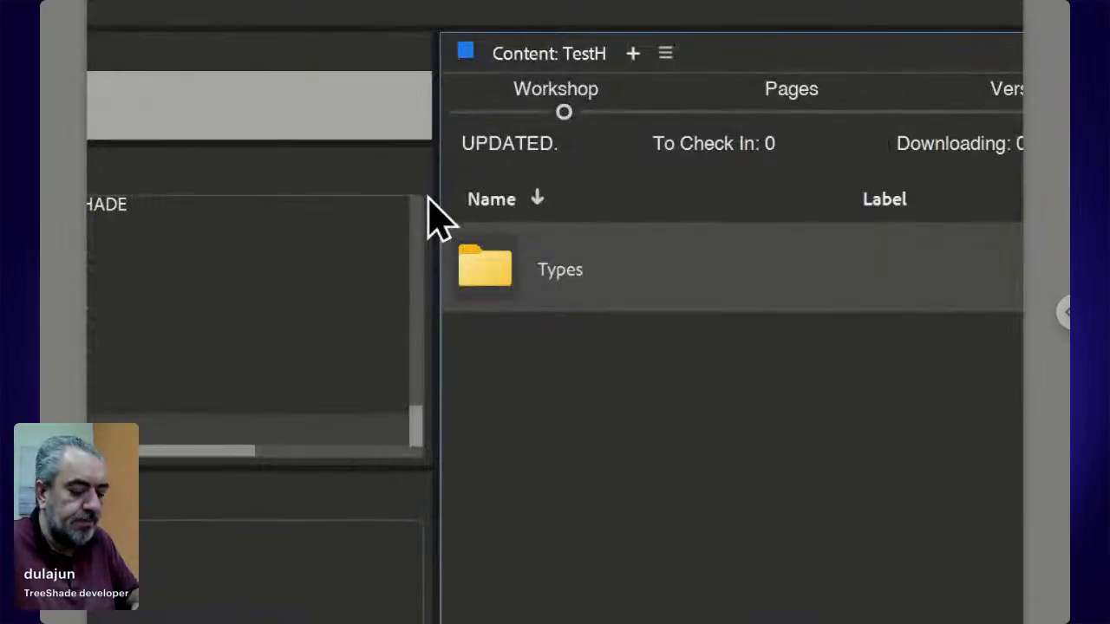
# - Open the Types folder and create a new Tree Shade Paired file named Text in it
pyautogui.press('Return')
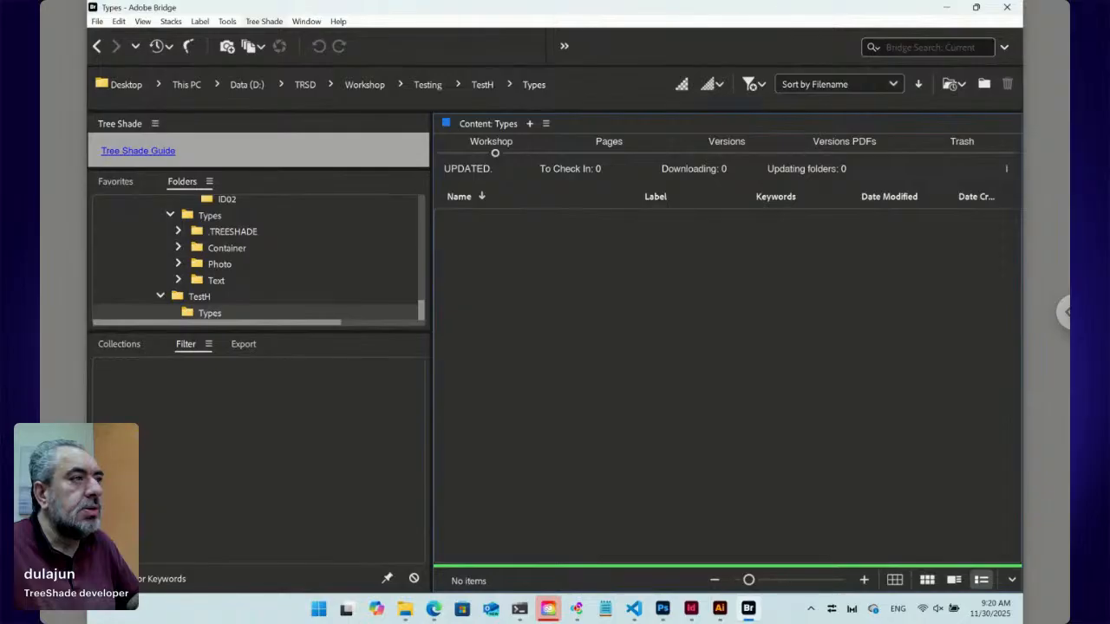
pyautogui.click(263, 20)
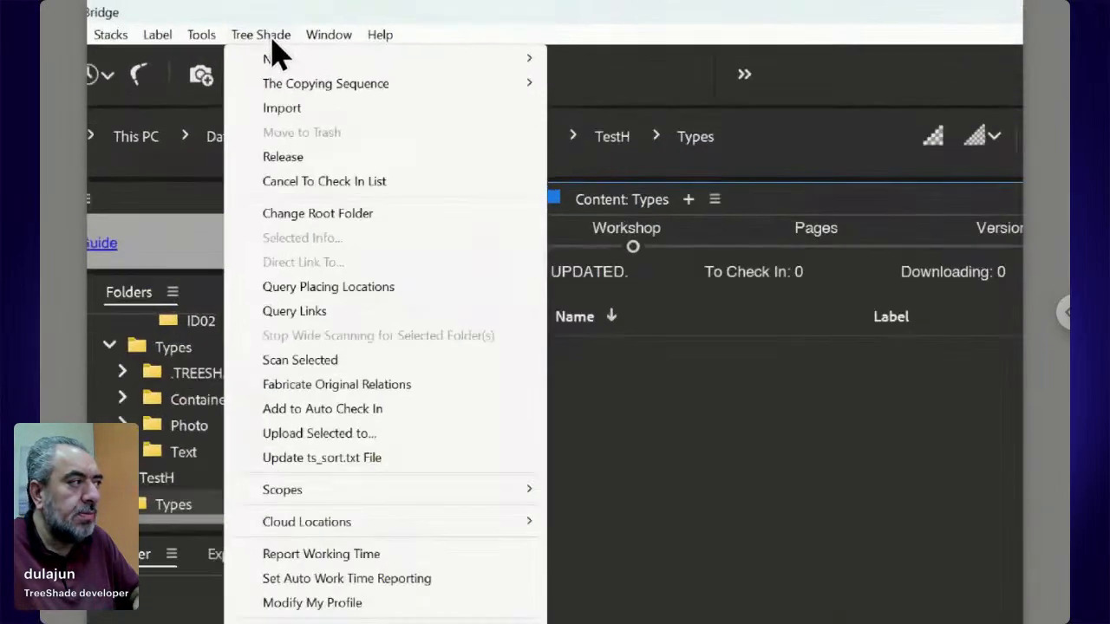
pyautogui.moveTo(273, 55)
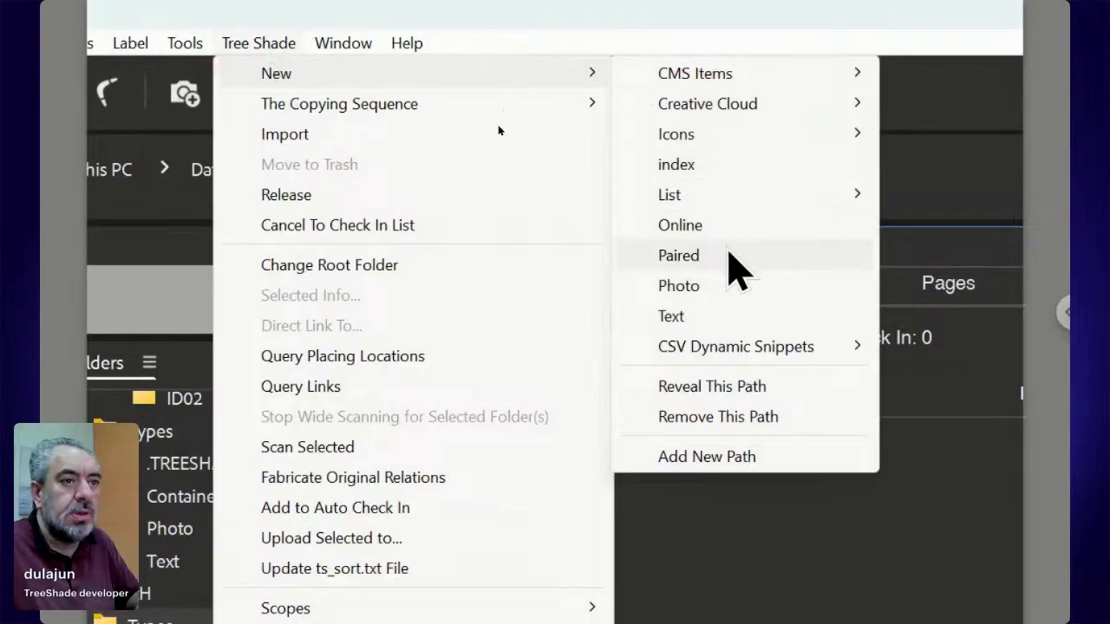
pyautogui.click(726, 258)
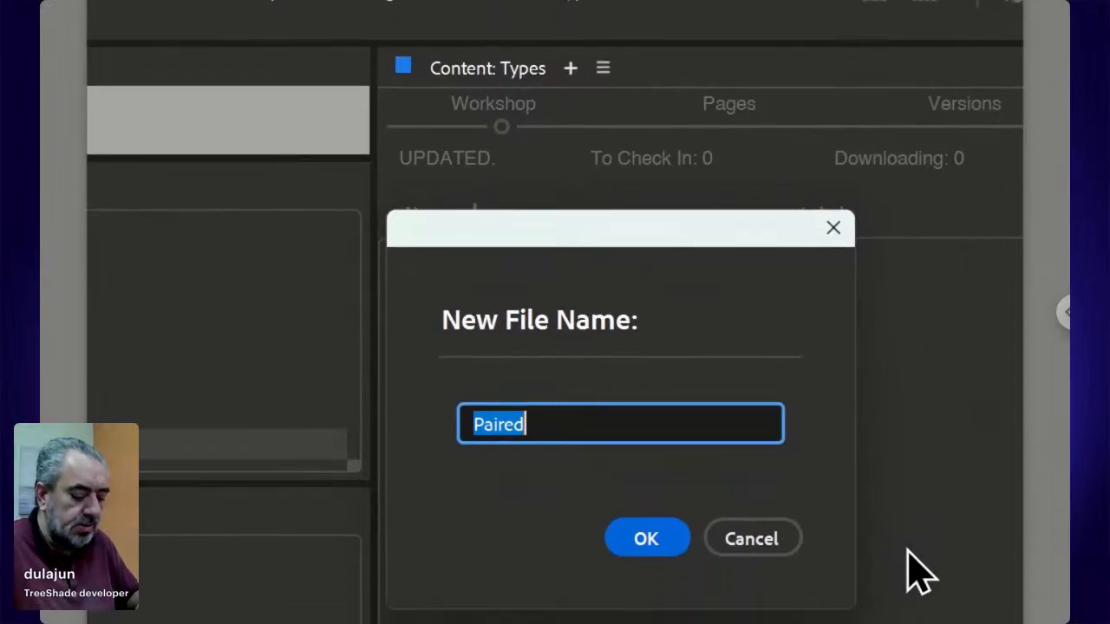
pyautogui.write('Test')
pyautogui.press('BackSpace')
pyautogui.press('BackSpace')
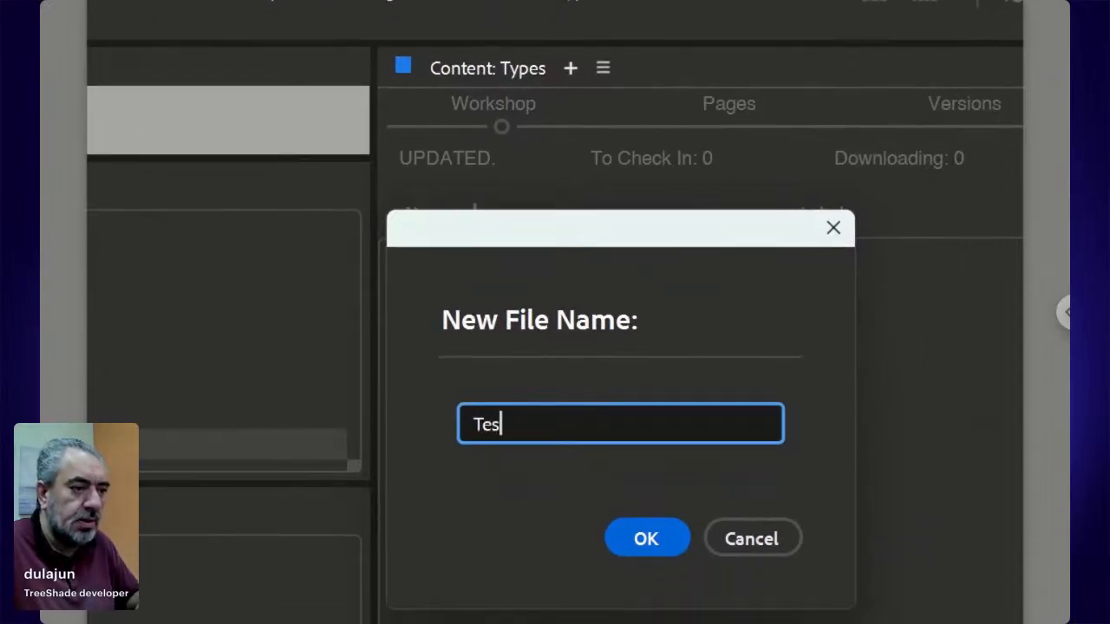
pyautogui.write('xt')
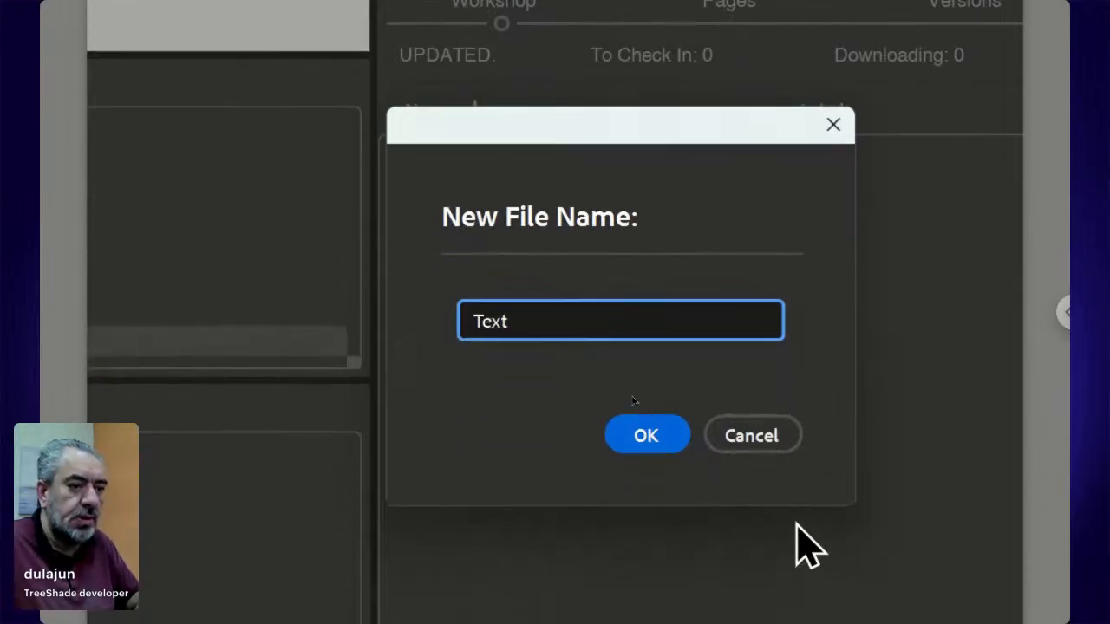
pyautogui.click(673, 503)
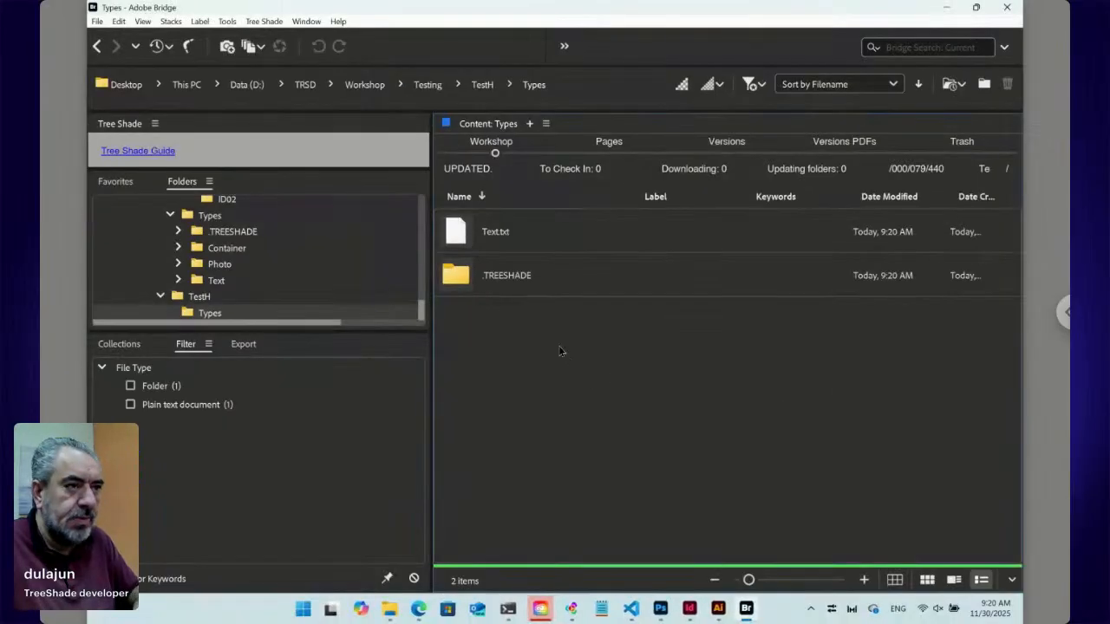
# - Create a folder named Text beside Text.txt in the Types folder and open it
pyautogui.hotkey('ctrl', 'shift', 'n')
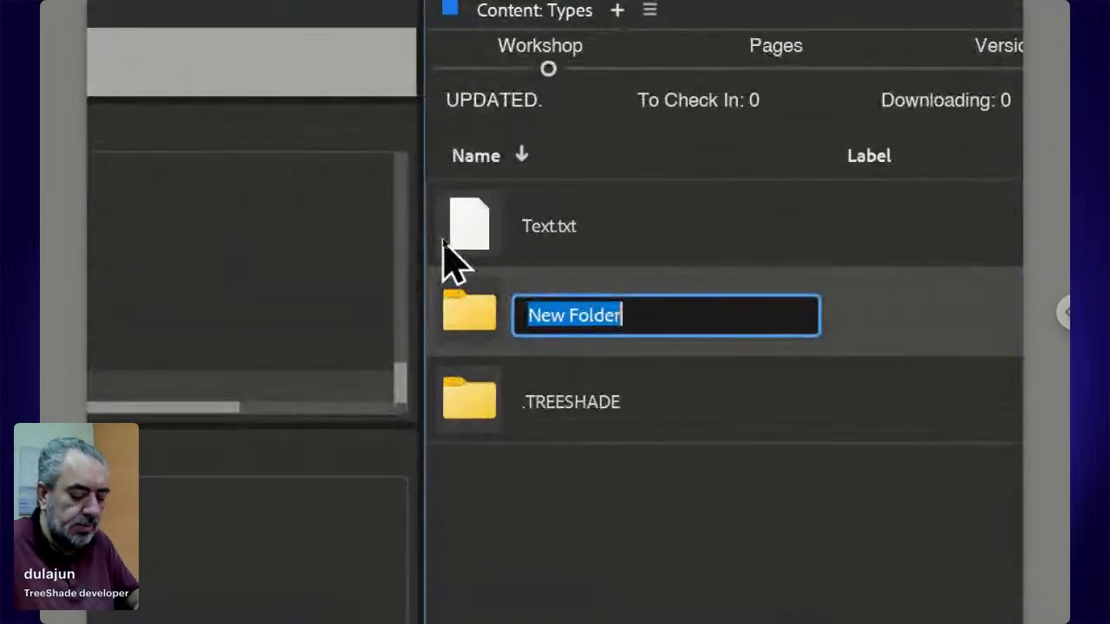
pyautogui.write('T')
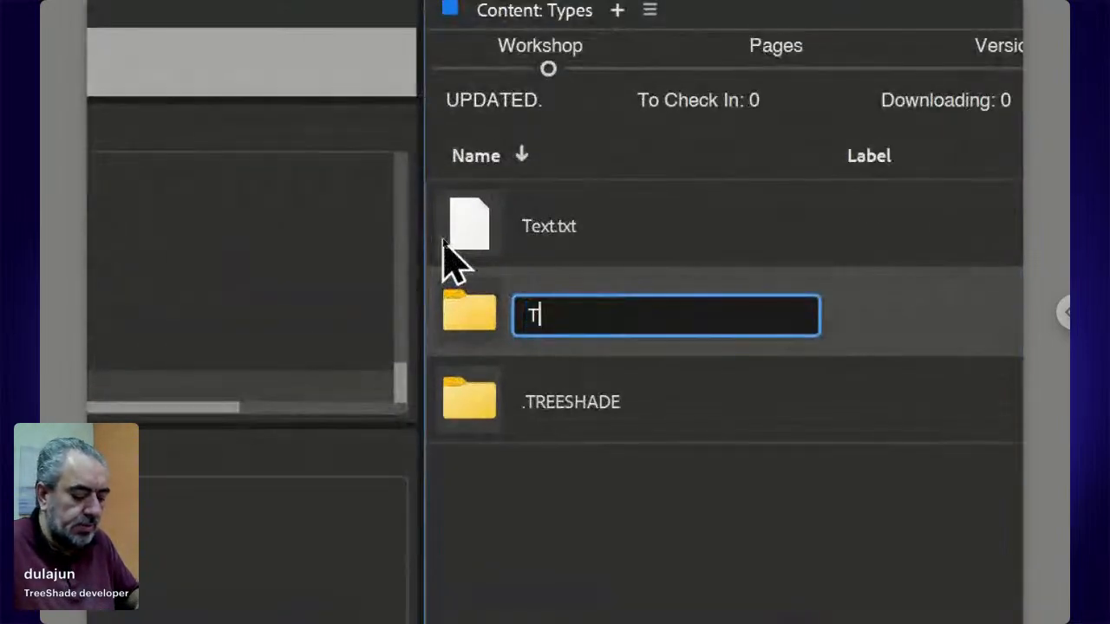
pyautogui.write('ext')
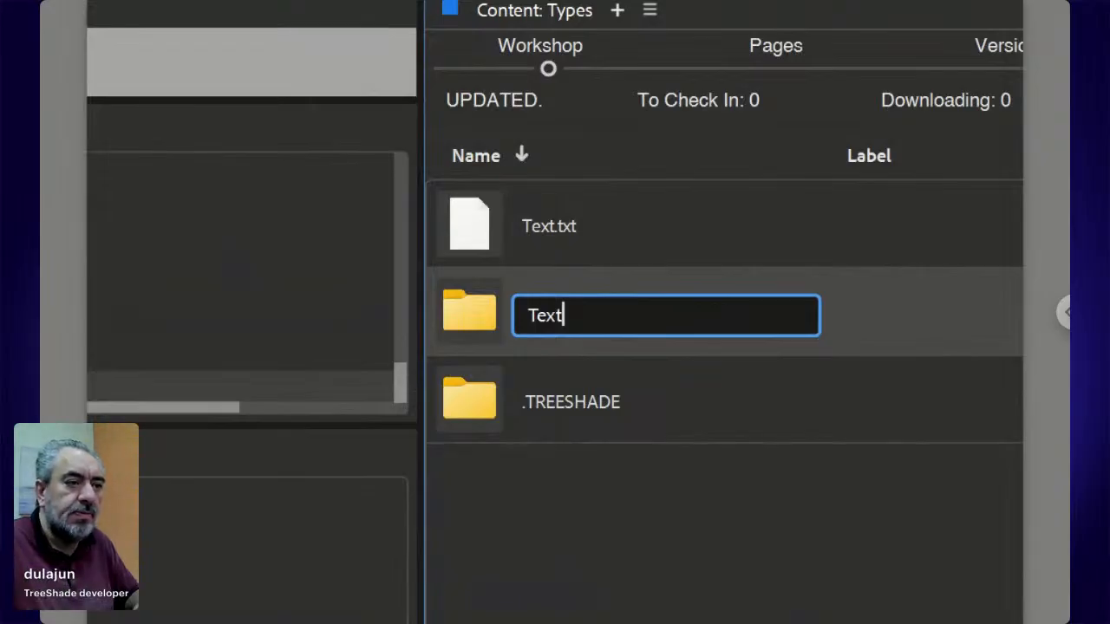
pyautogui.click(473, 319)
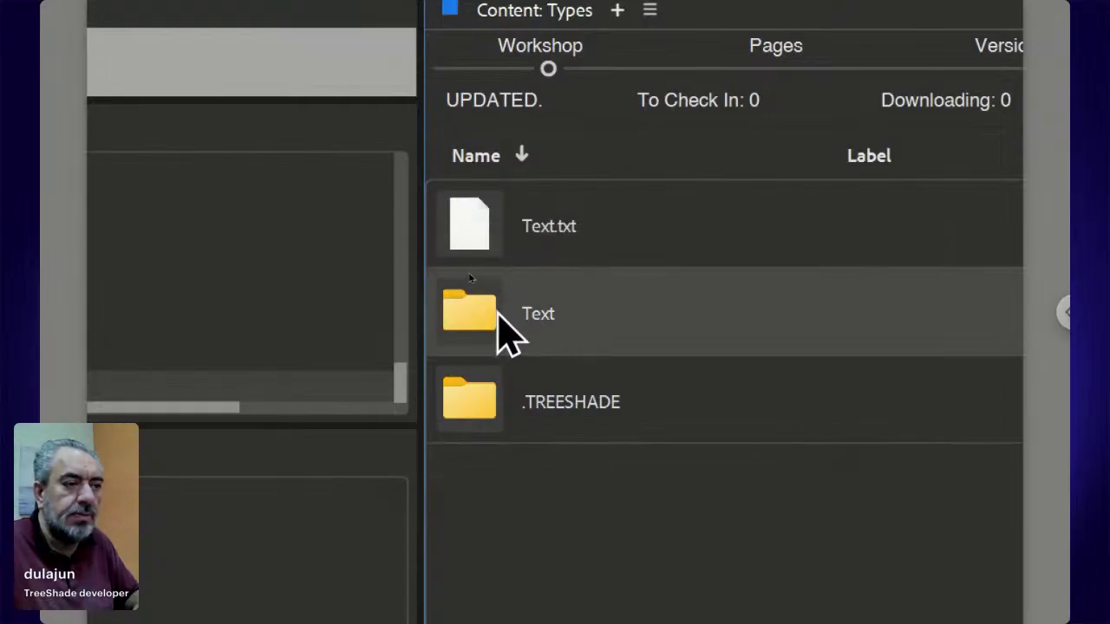
pyautogui.doubleClick(492, 314)
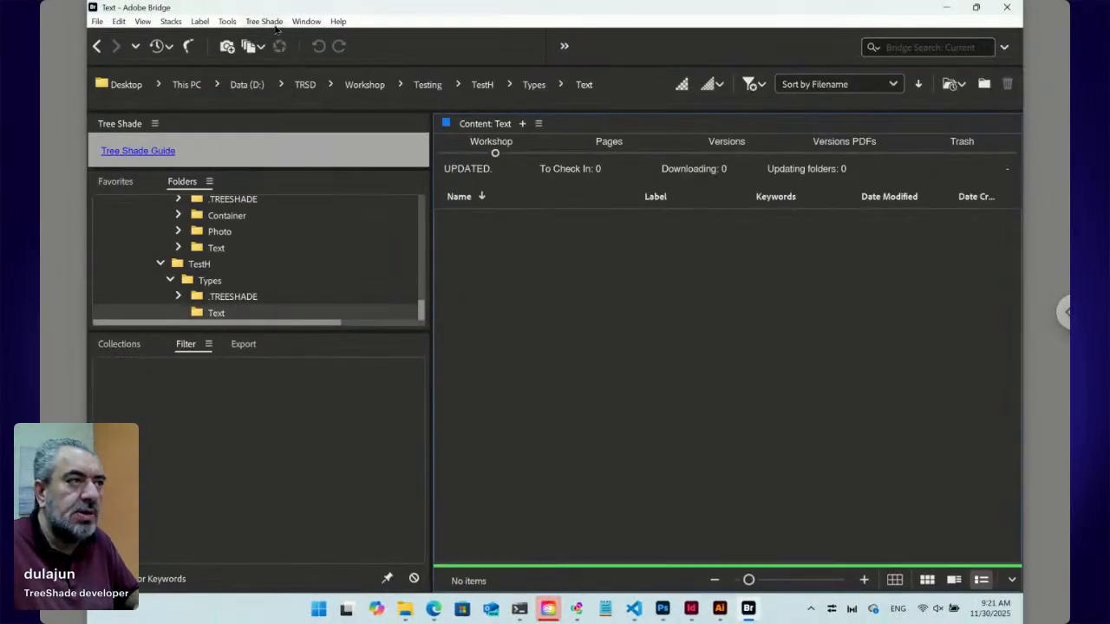
# - Create a new Tree Shade Text file named Content inside the Text folder
pyautogui.click(264, 21)
pyautogui.moveTo(278, 42)
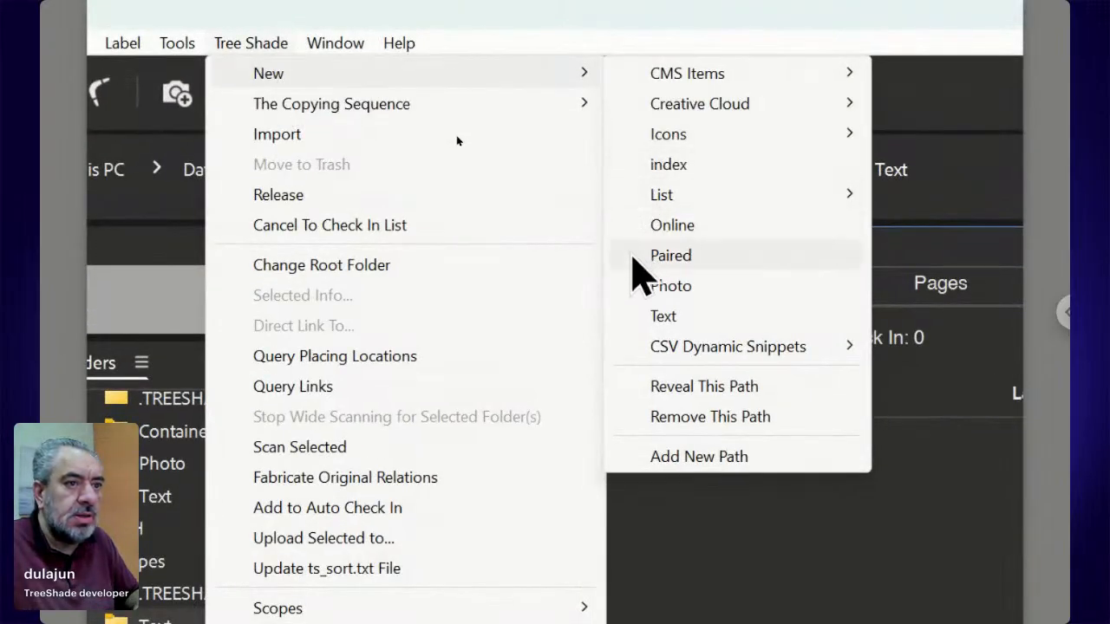
pyautogui.click(659, 317)
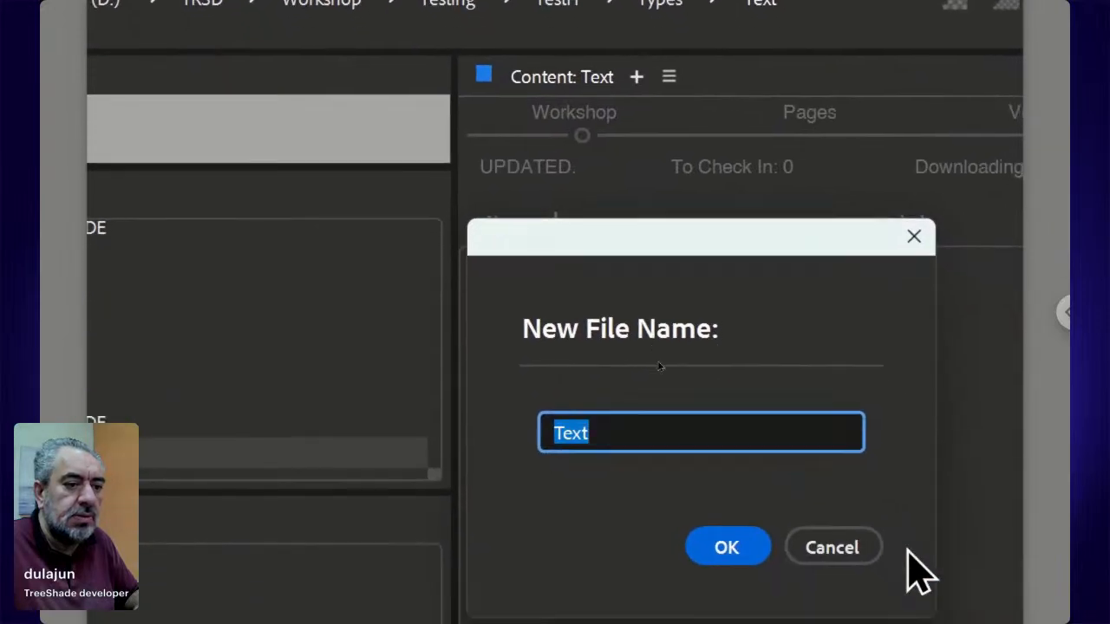
pyautogui.write('Conte')
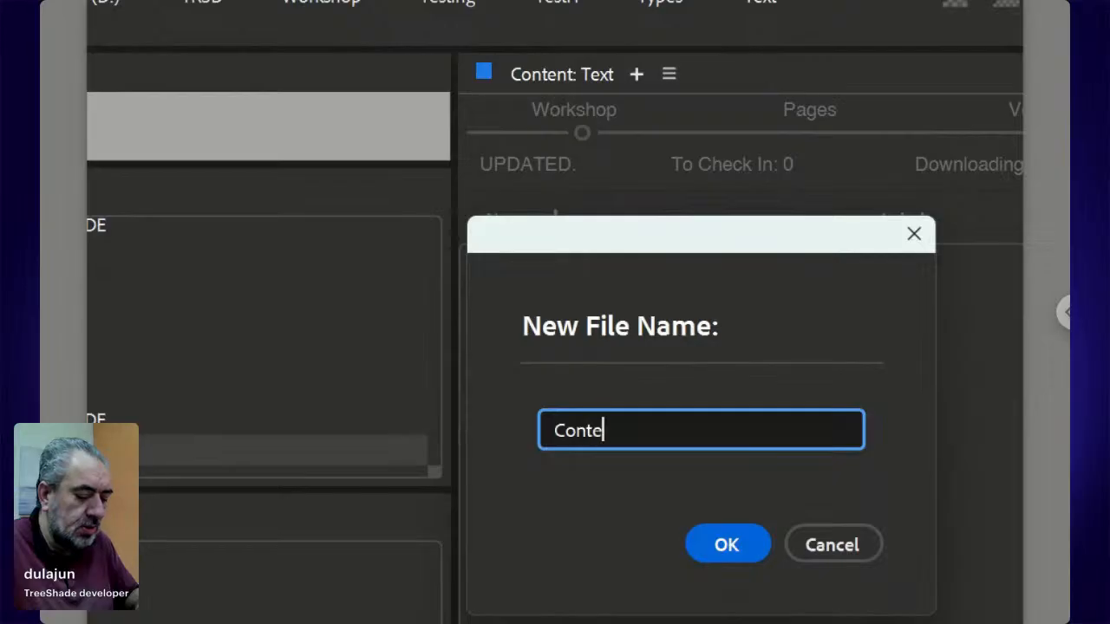
pyautogui.write('nt')
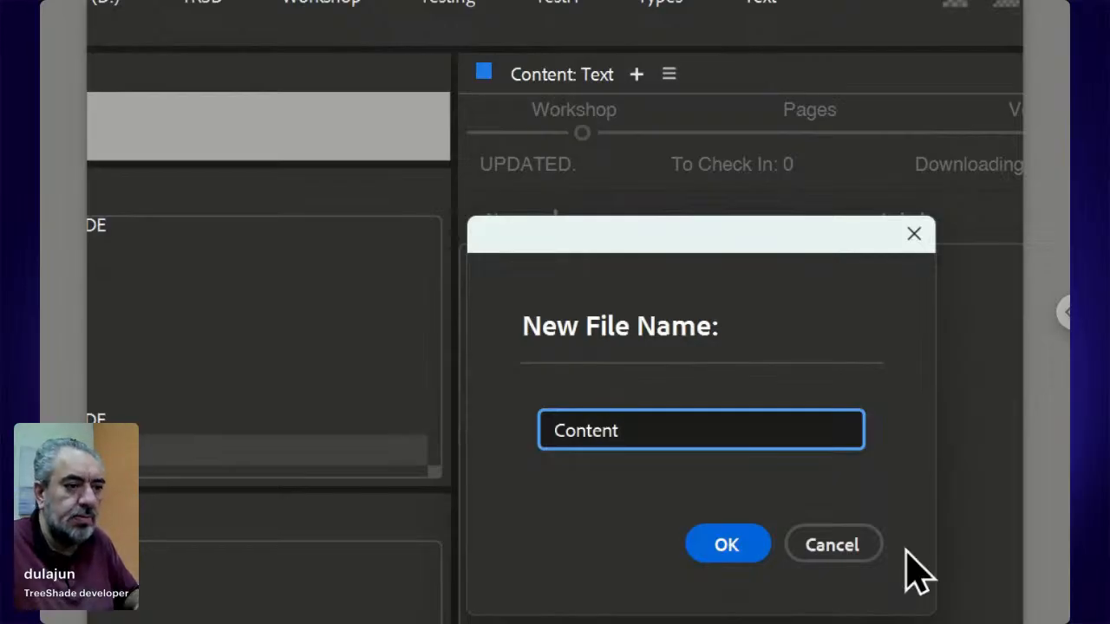
pyautogui.click(736, 539)
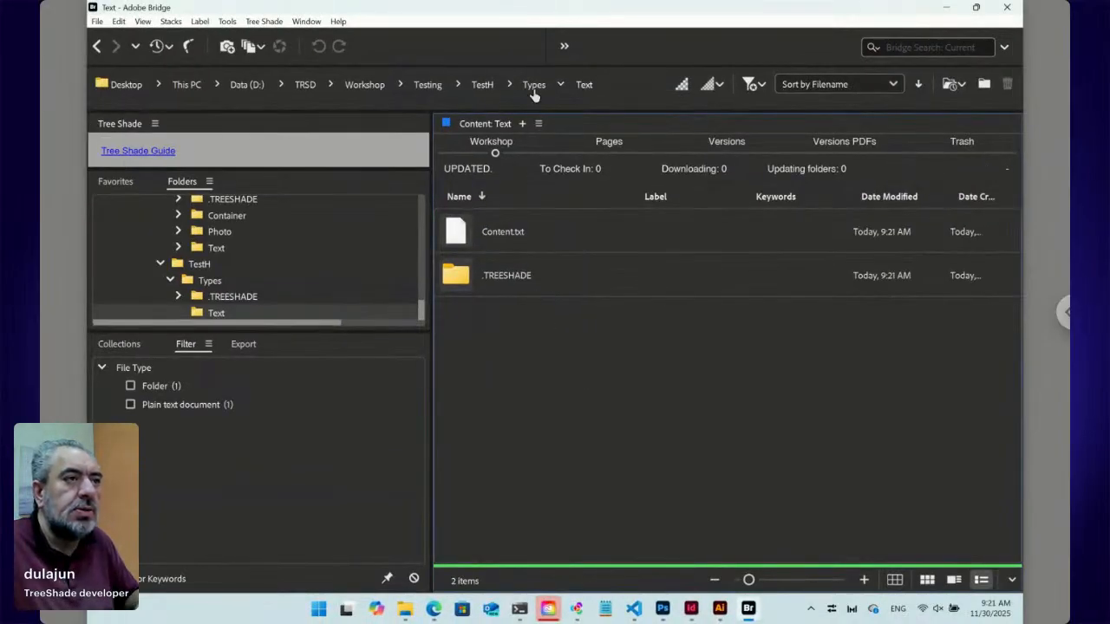
# - Return to the Types folder and create a new Tree Shade Paired file named Photo
pyautogui.click(531, 84)
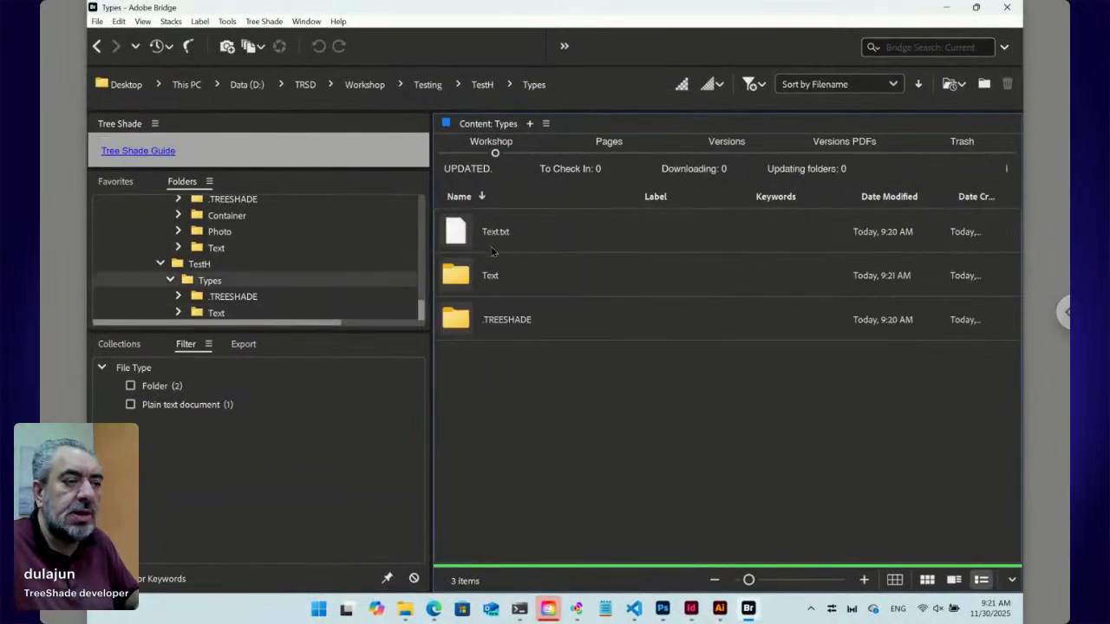
pyautogui.click(265, 22)
pyautogui.moveTo(273, 37)
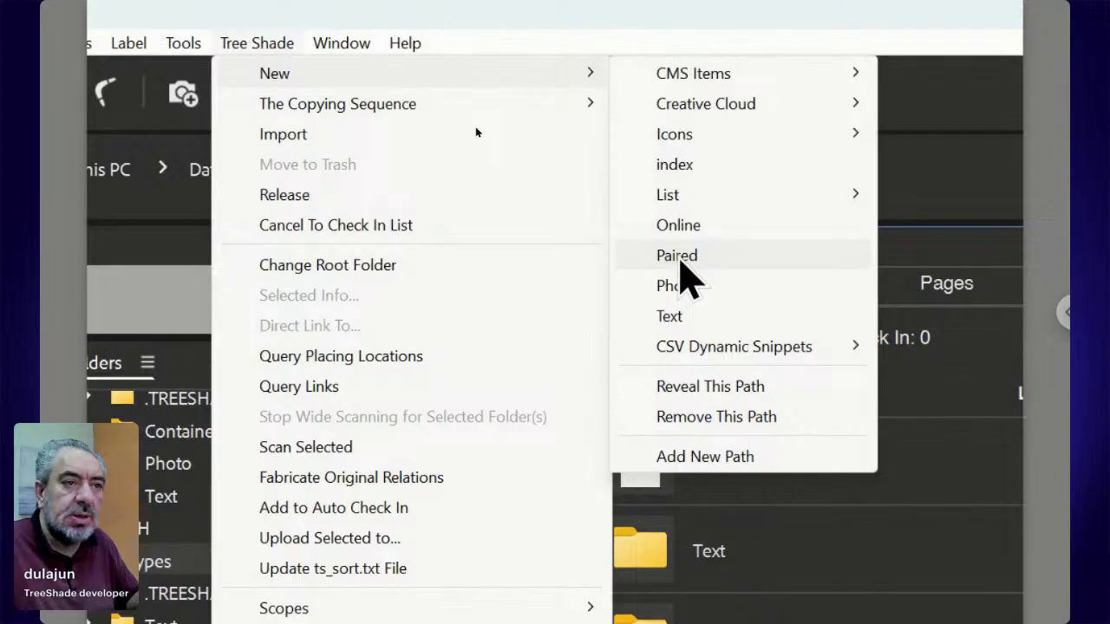
pyautogui.click(680, 260)
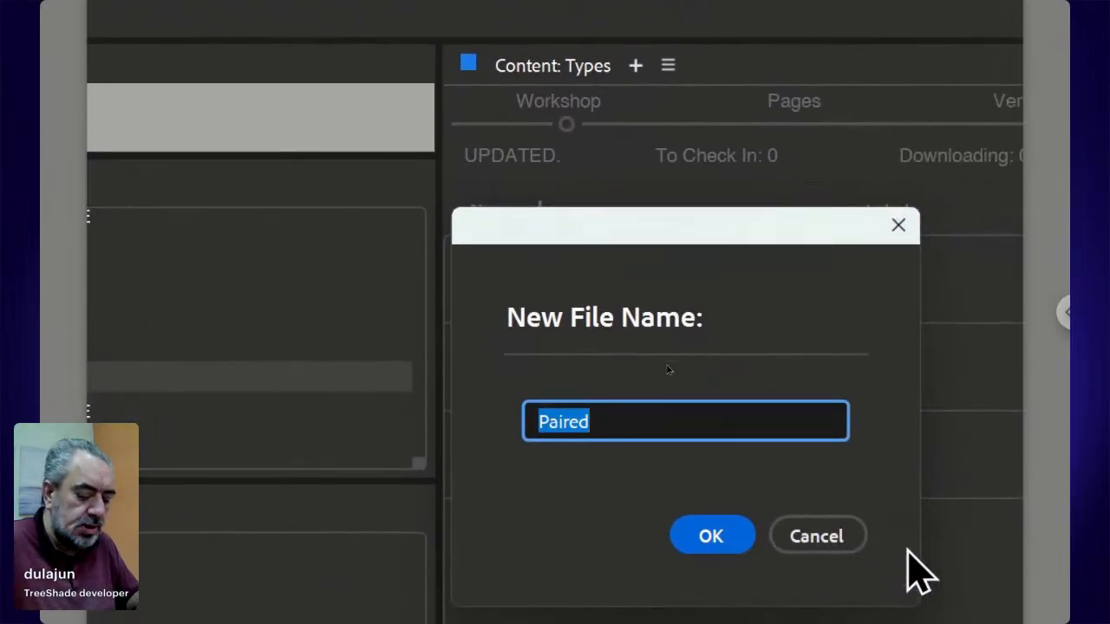
pyautogui.write('Photo')
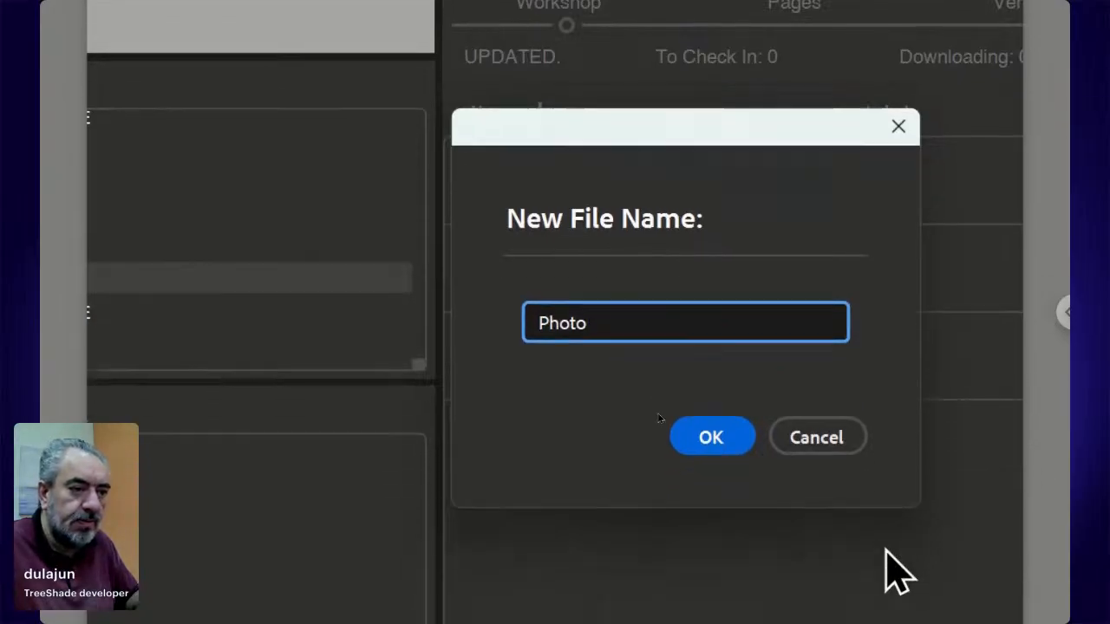
pyautogui.click(711, 436)
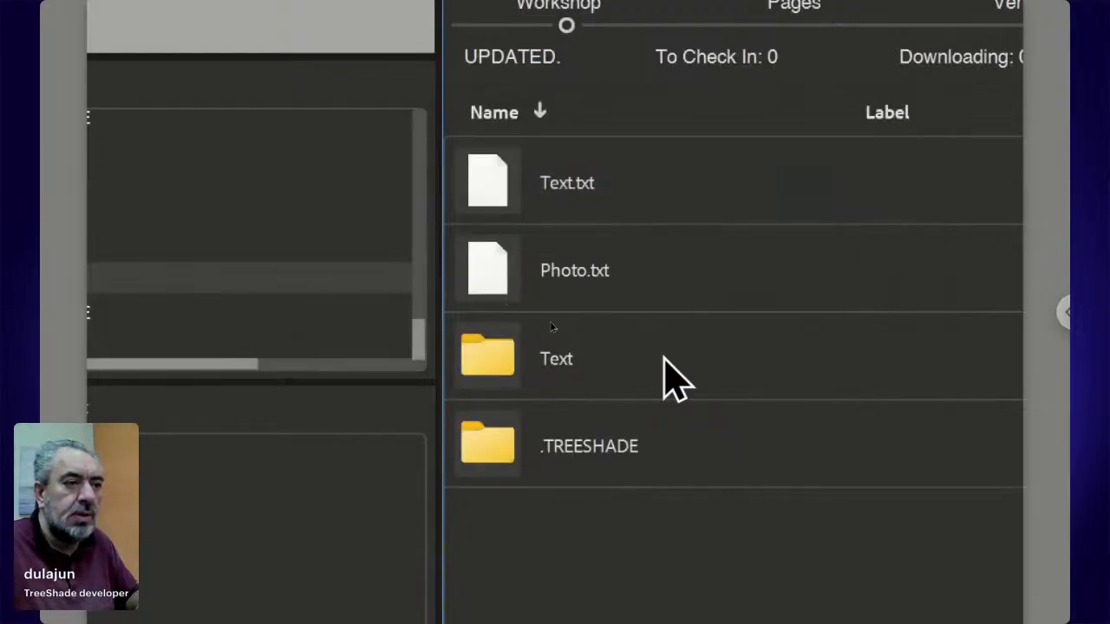
# - Create a folder named Photo beside Photo.txt in the Types folder and open it
pyautogui.hotkey('ctrl', 'shift', 'n')
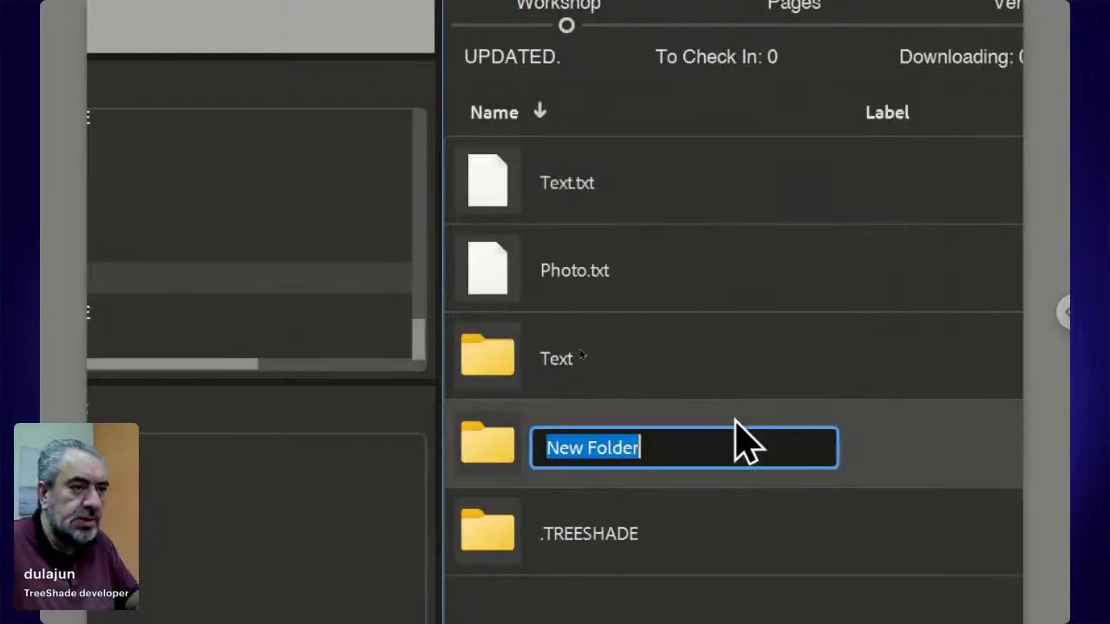
pyautogui.write('Ph')
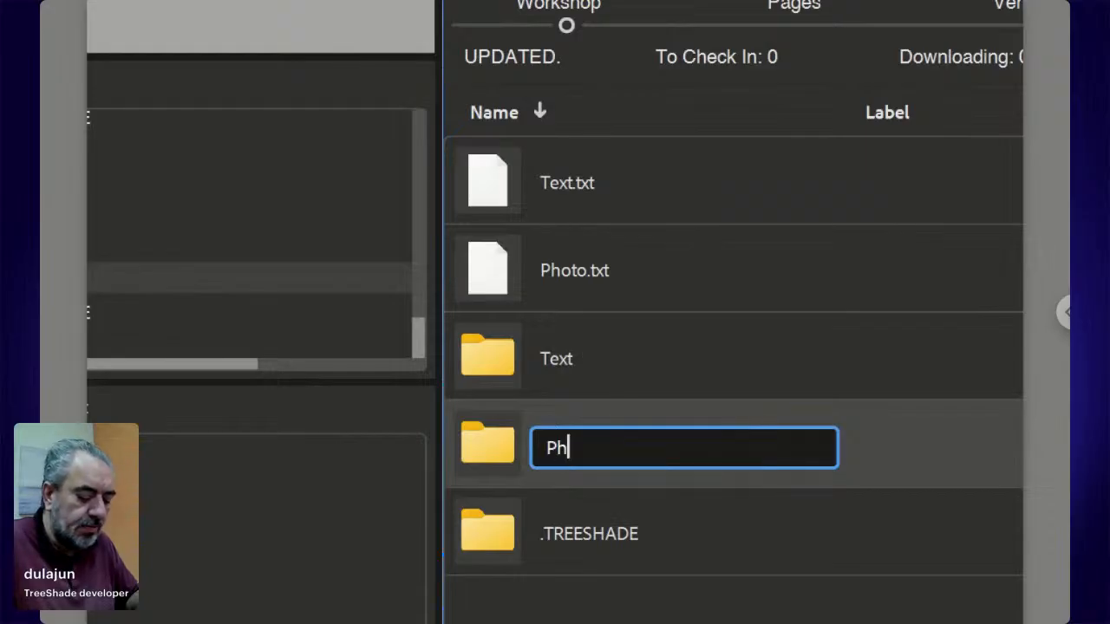
pyautogui.write('oto')
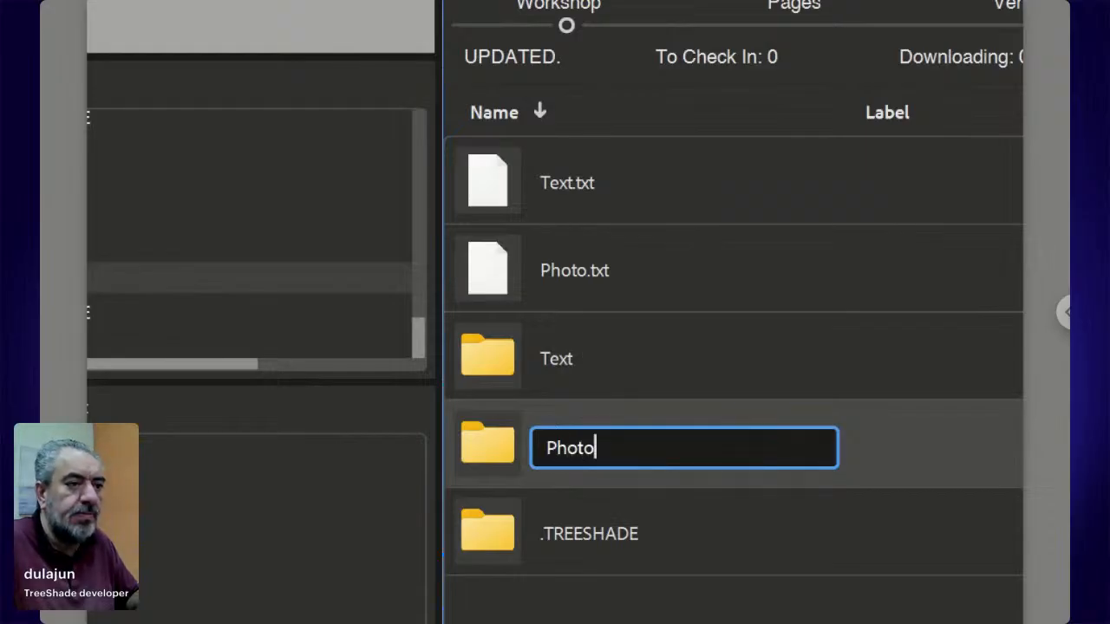
pyautogui.press('Return')
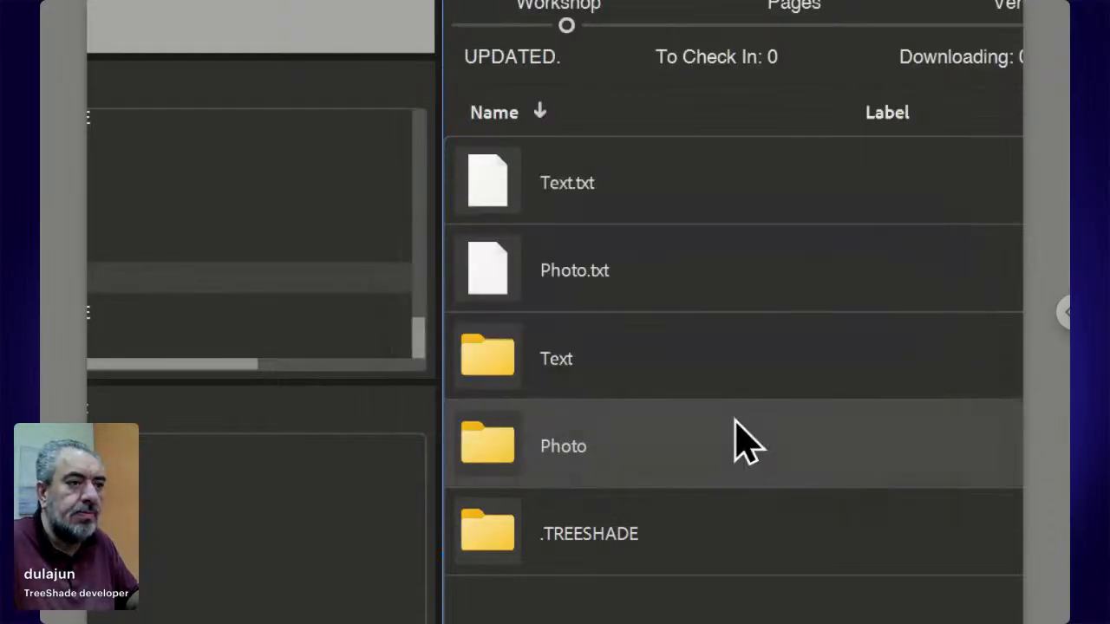
pyautogui.doubleClick(503, 447)
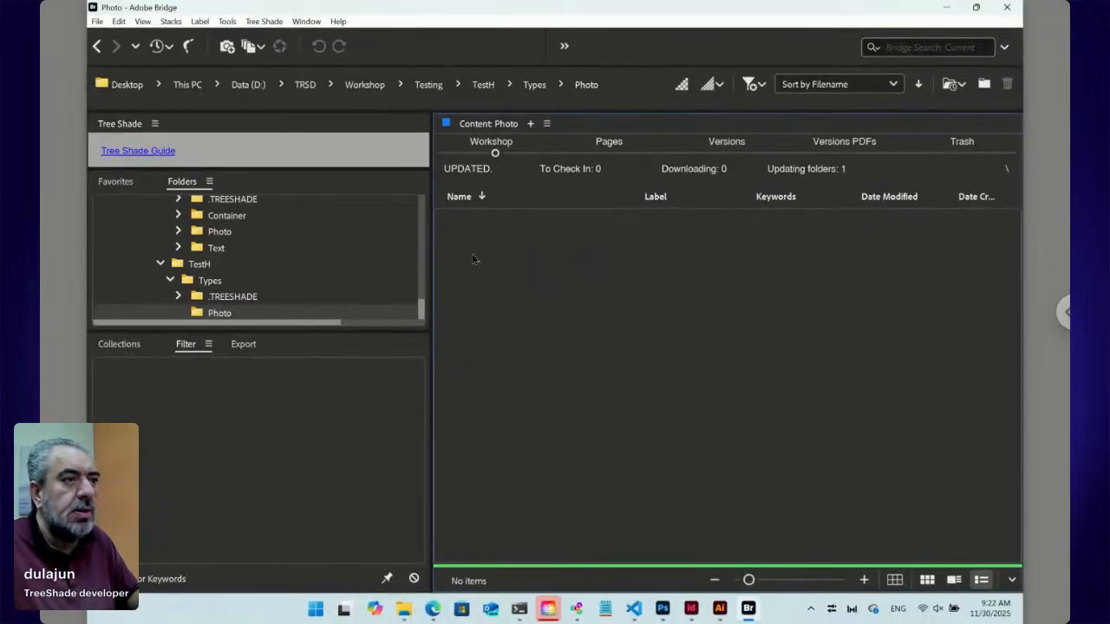
# - Create a new Tree Shade Photo file named Uploaded inside the Photo folder
pyautogui.click(266, 22)
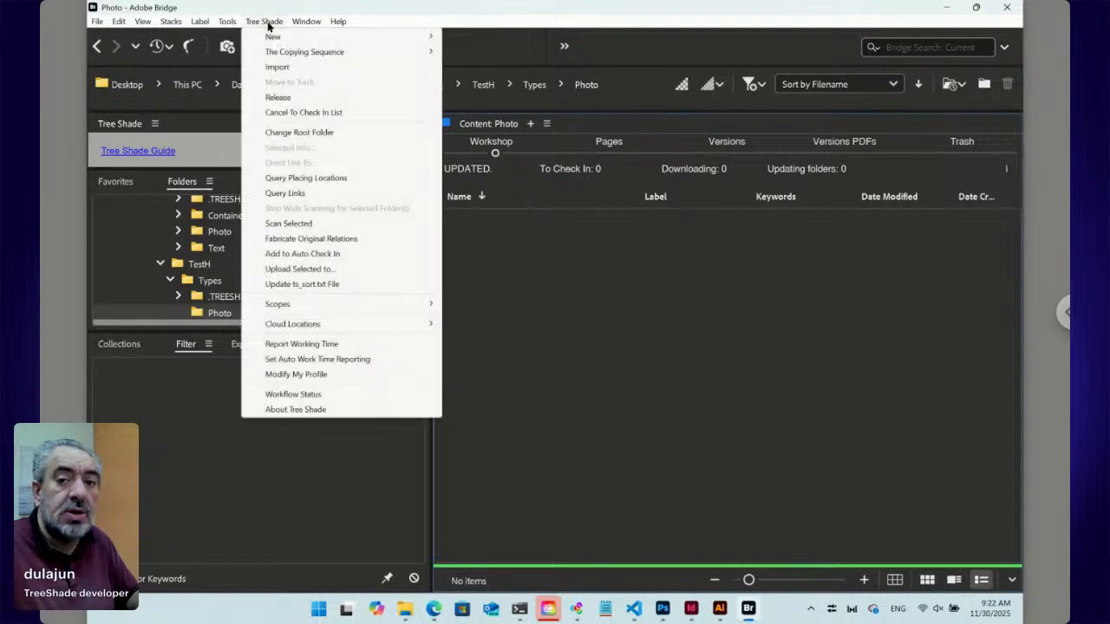
pyautogui.moveTo(269, 39)
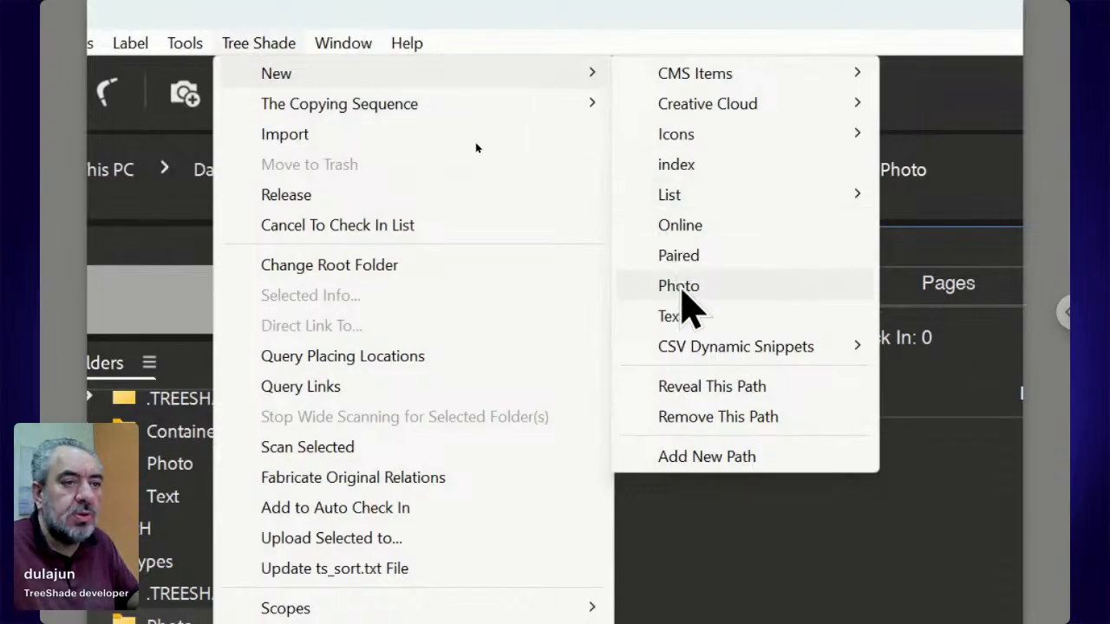
pyautogui.click(679, 285)
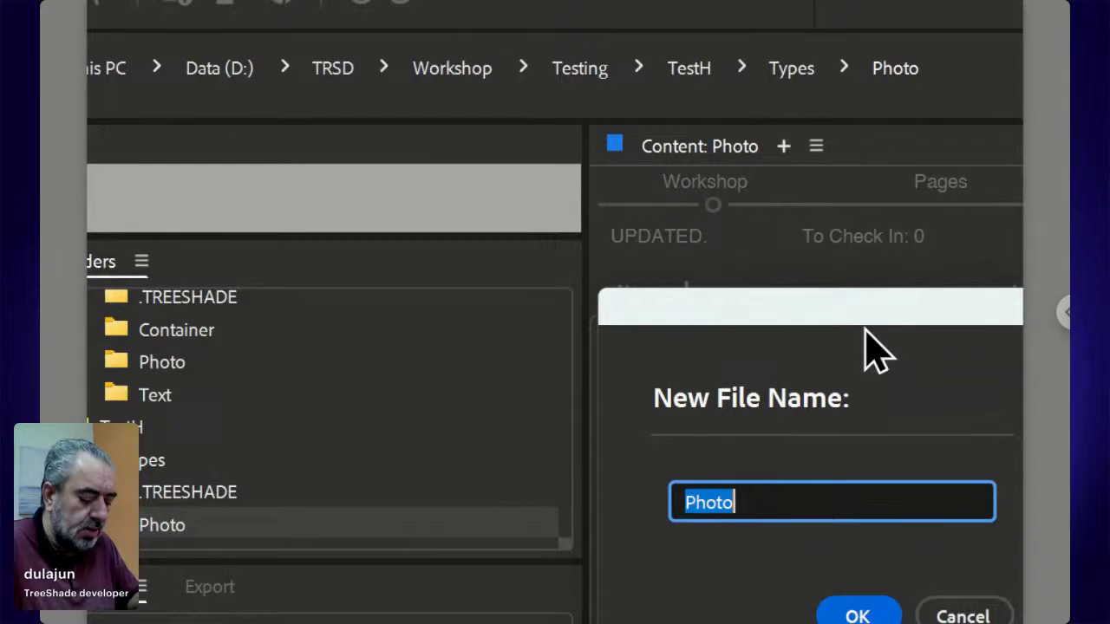
pyautogui.write('Uplo')
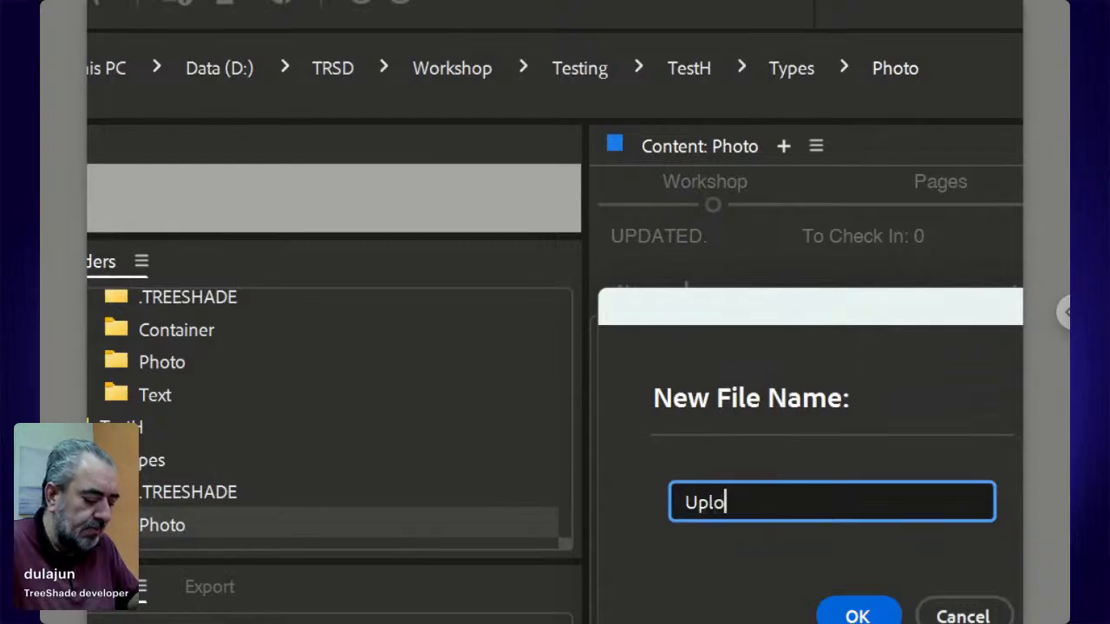
pyautogui.write('aded')
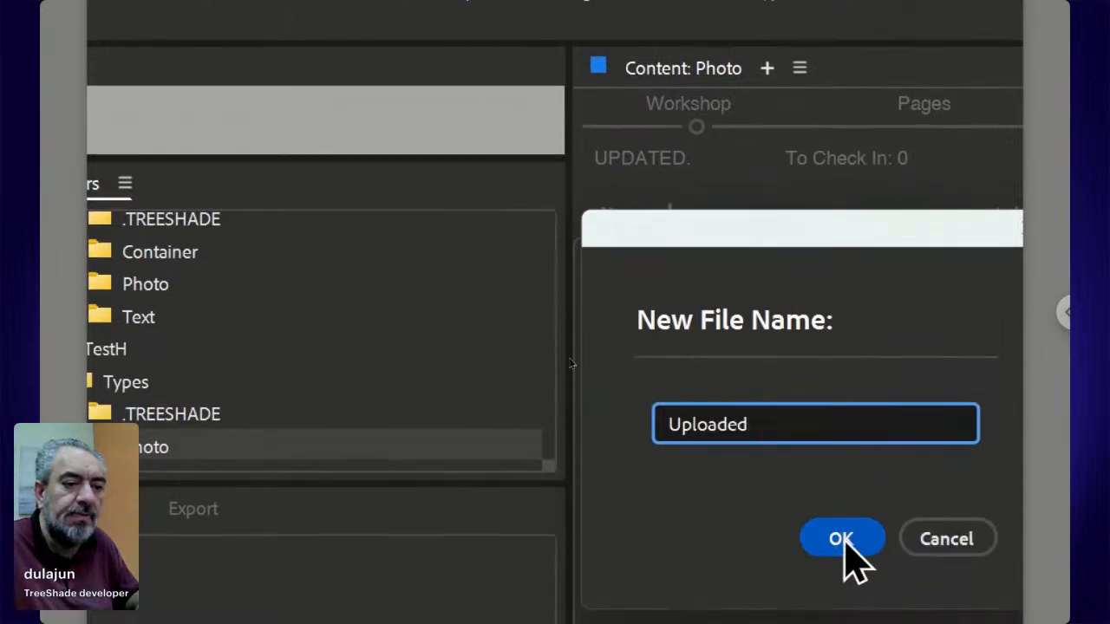
pyautogui.click(846, 544)
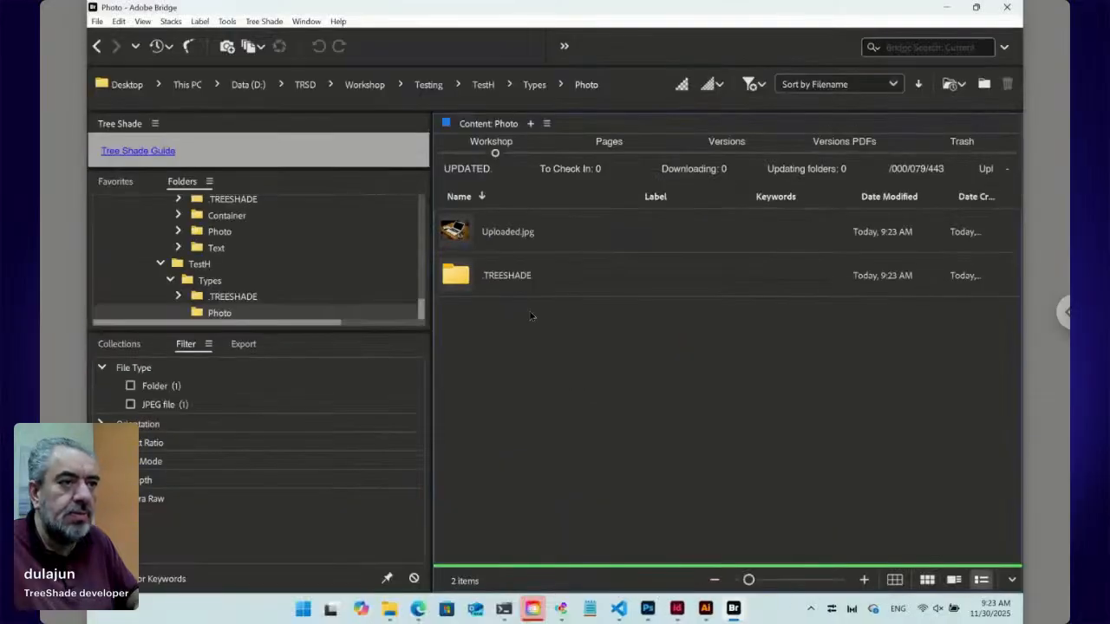
# - Go back to the Types folder and create a new Tree Shade Paired file named Container
pyautogui.click(533, 87)
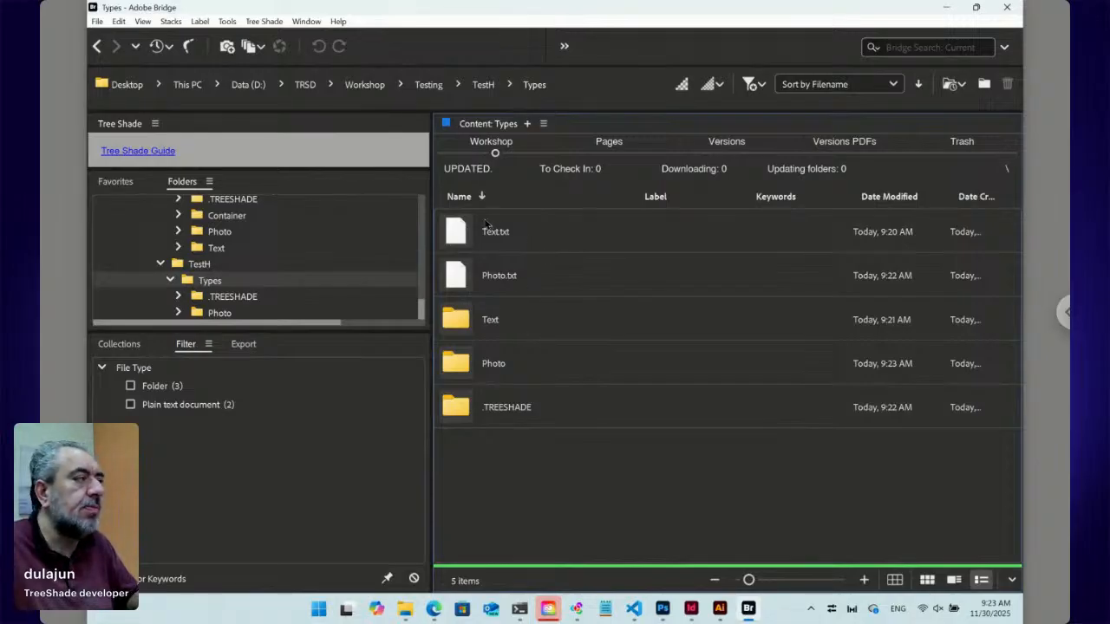
pyautogui.click(264, 21)
pyautogui.moveTo(273, 37)
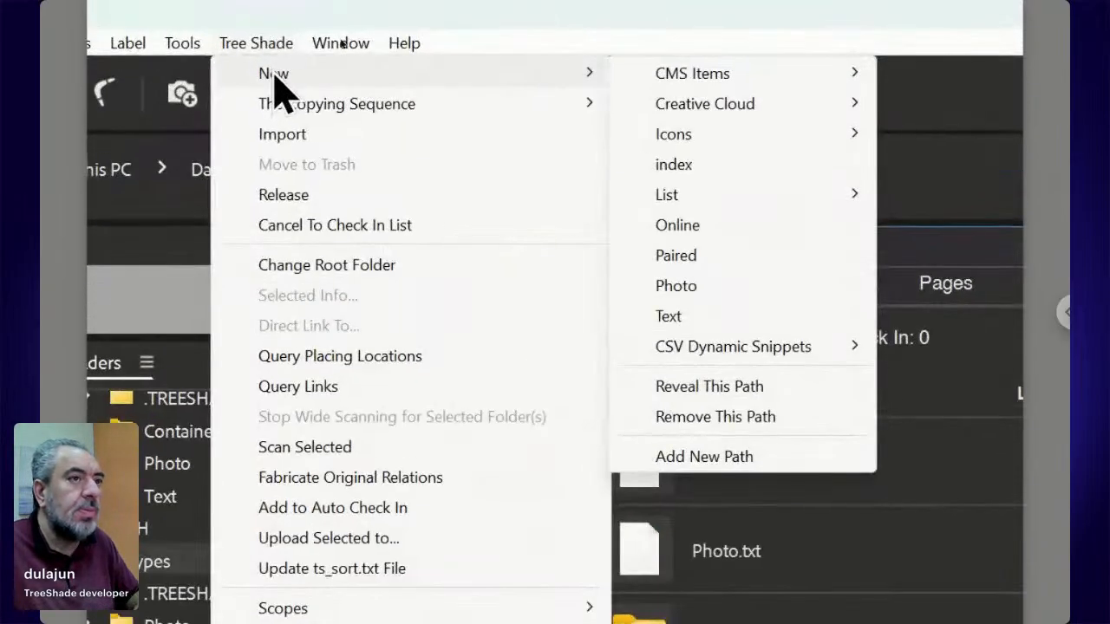
pyautogui.click(740, 254)
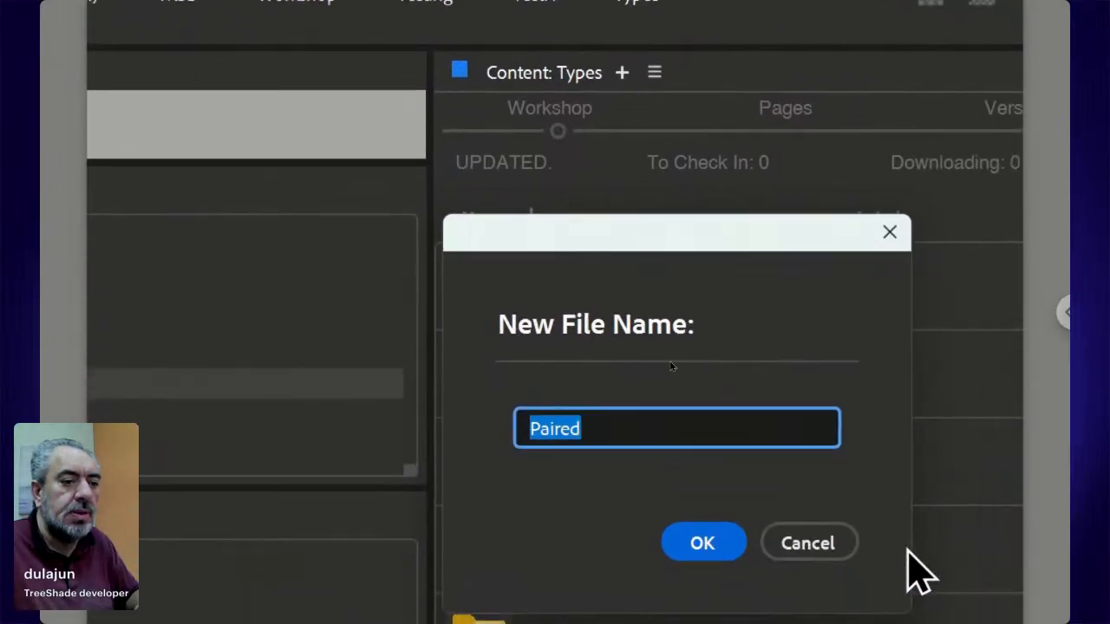
pyautogui.write('Conta')
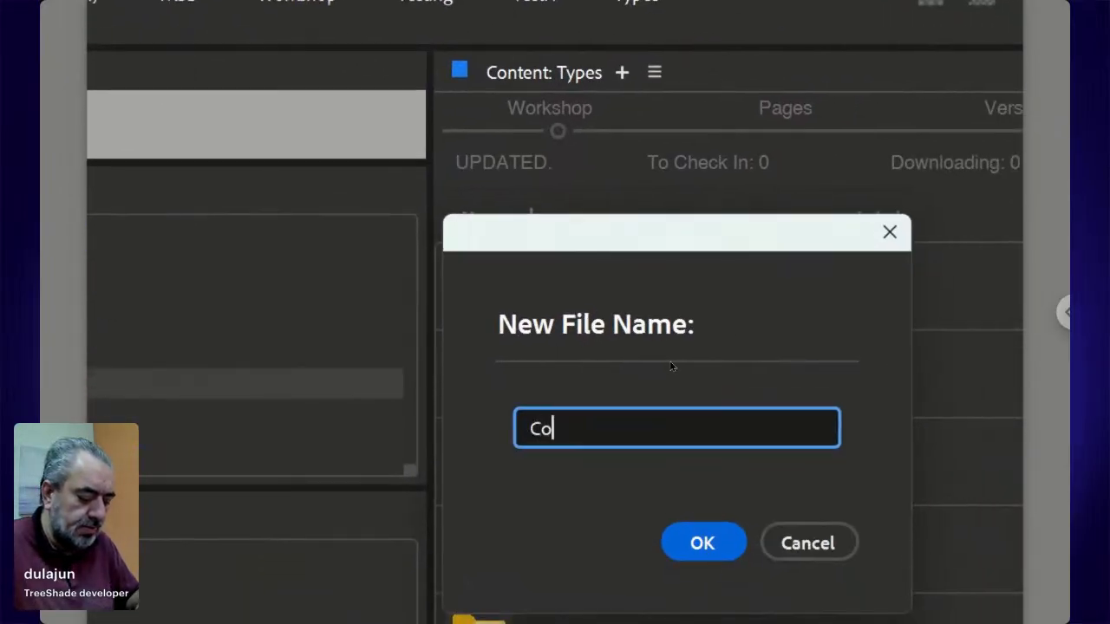
pyautogui.write('iner')
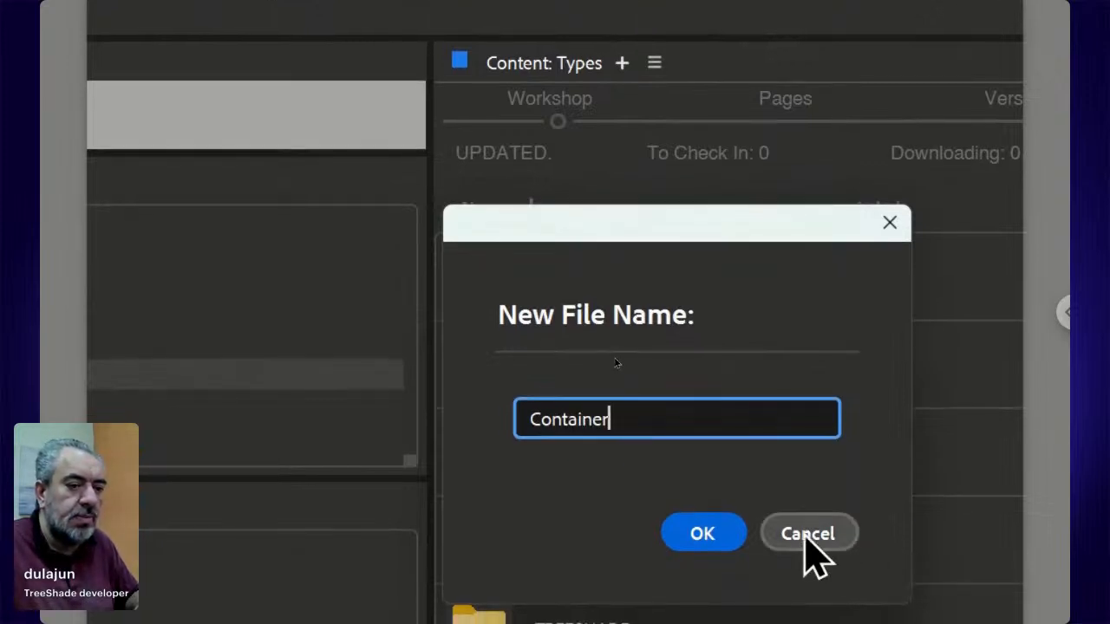
pyautogui.click(729, 532)
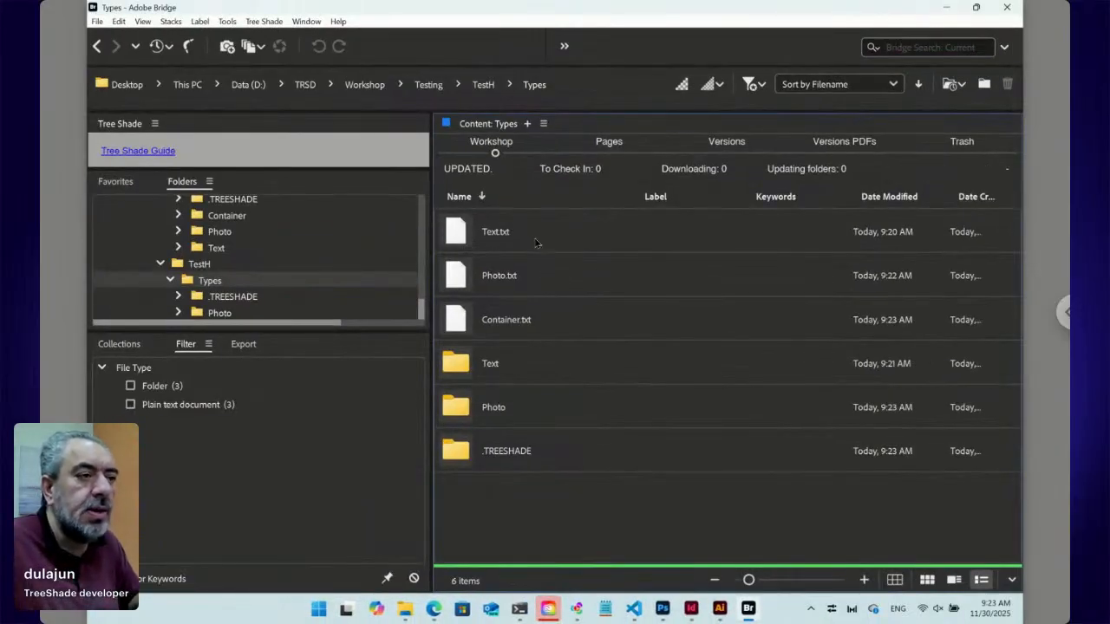
# - Remove the original relation from Text.txt, Photo.txt and Container.txt together, and clear the selection
pyautogui.click(460, 235)
pyautogui.keyDown('shift'); pyautogui.click(469, 323); pyautogui.keyUp('shift')
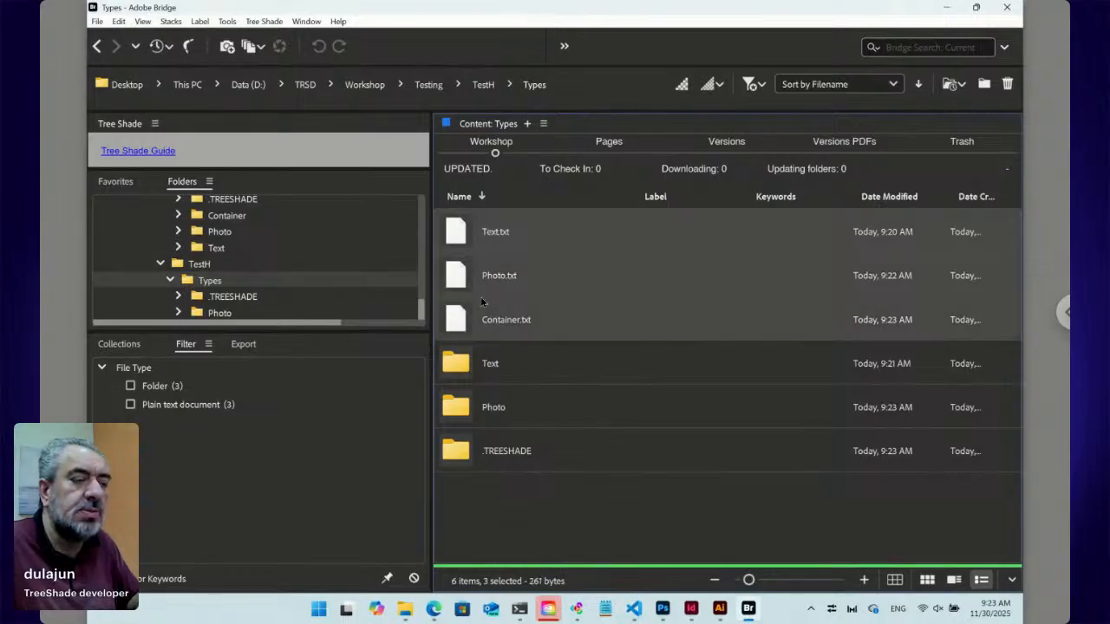
pyautogui.click(266, 22)
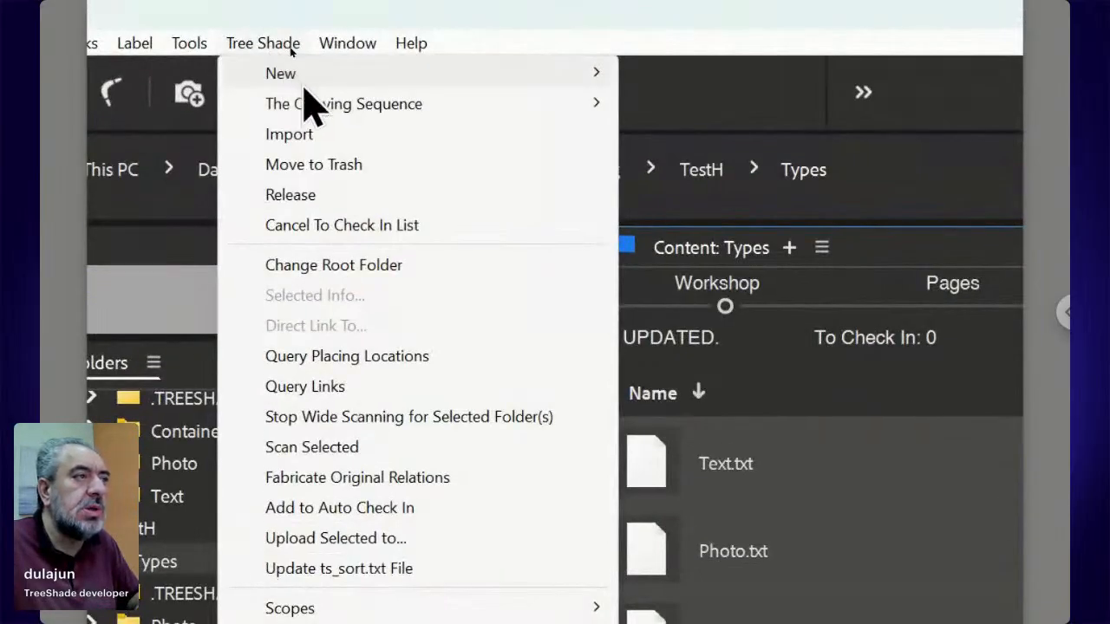
pyautogui.moveTo(291, 50)
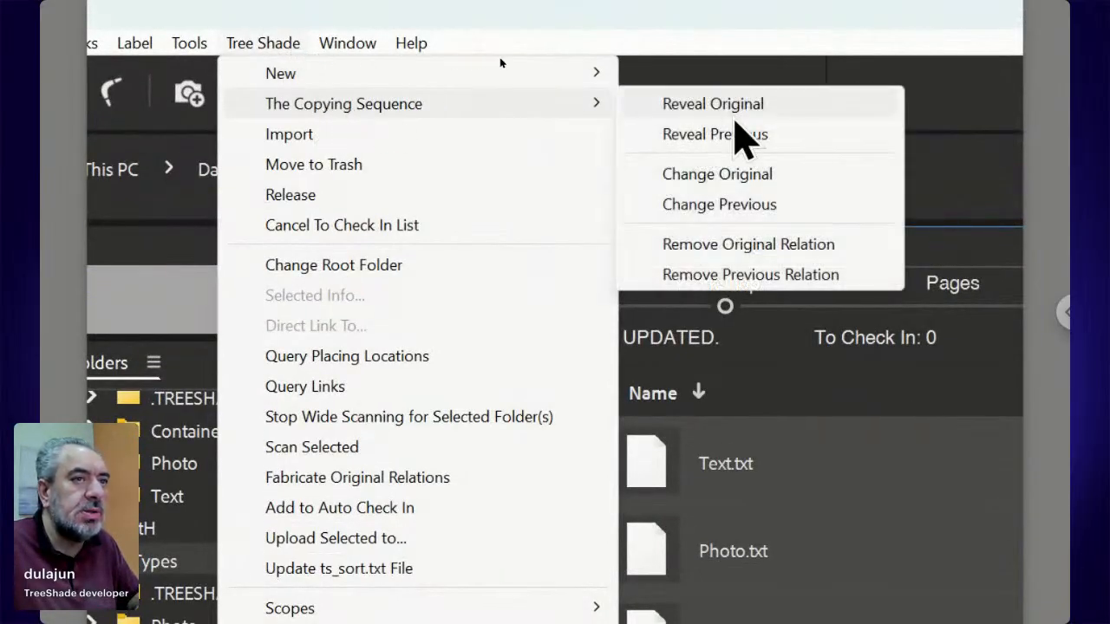
pyautogui.click(731, 246)
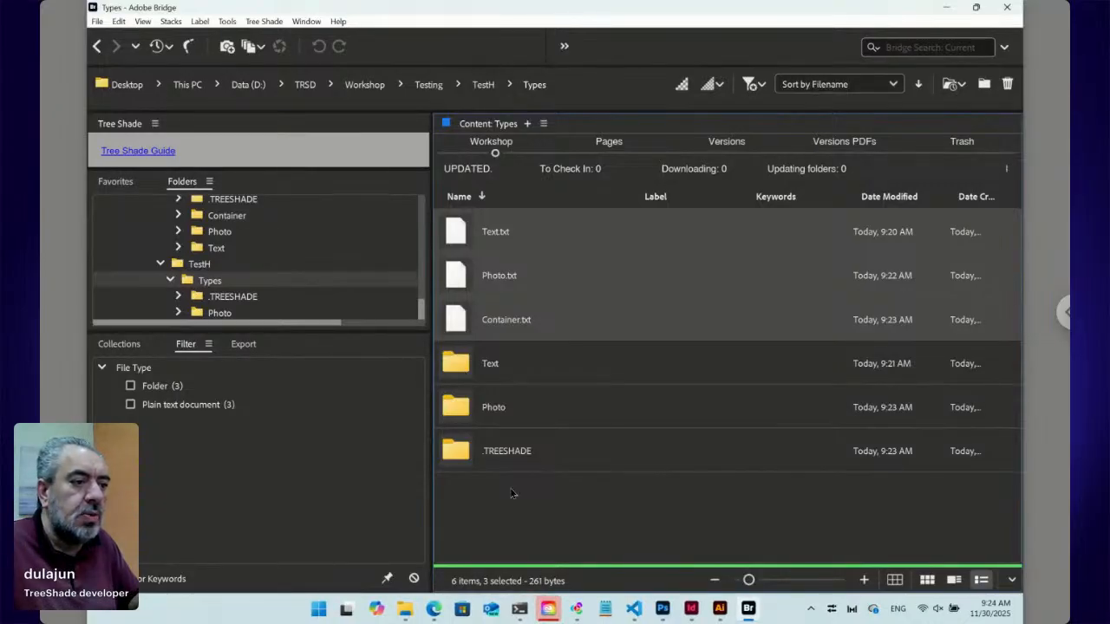
pyautogui.click(511, 500)
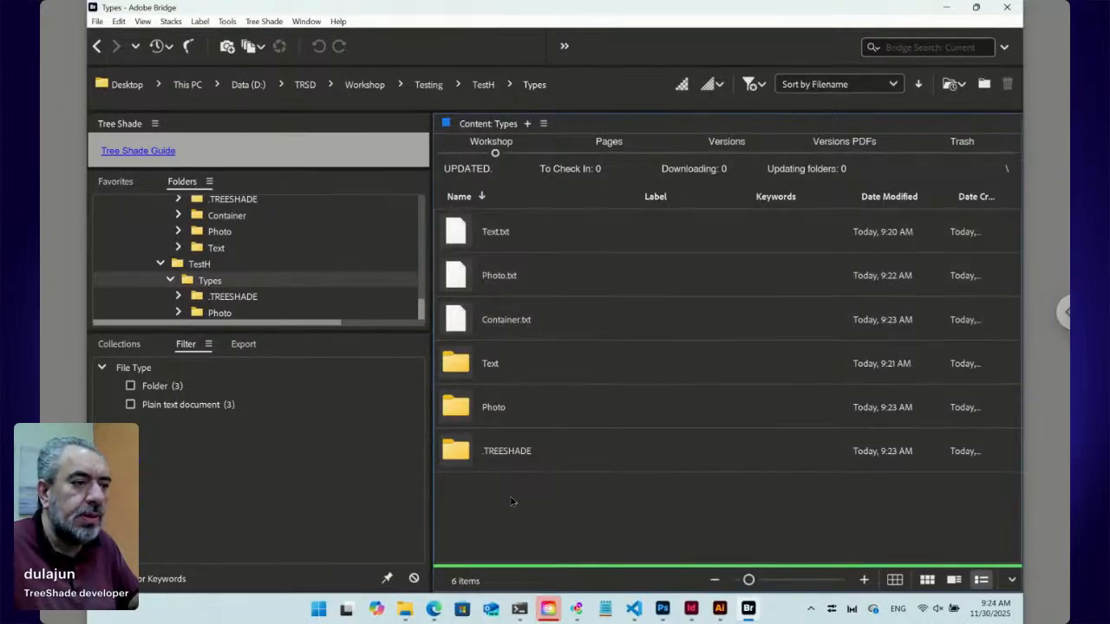
# - Mark Text.txt in the Types folder as picked for change, and clear the selection
pyautogui.click(522, 234)
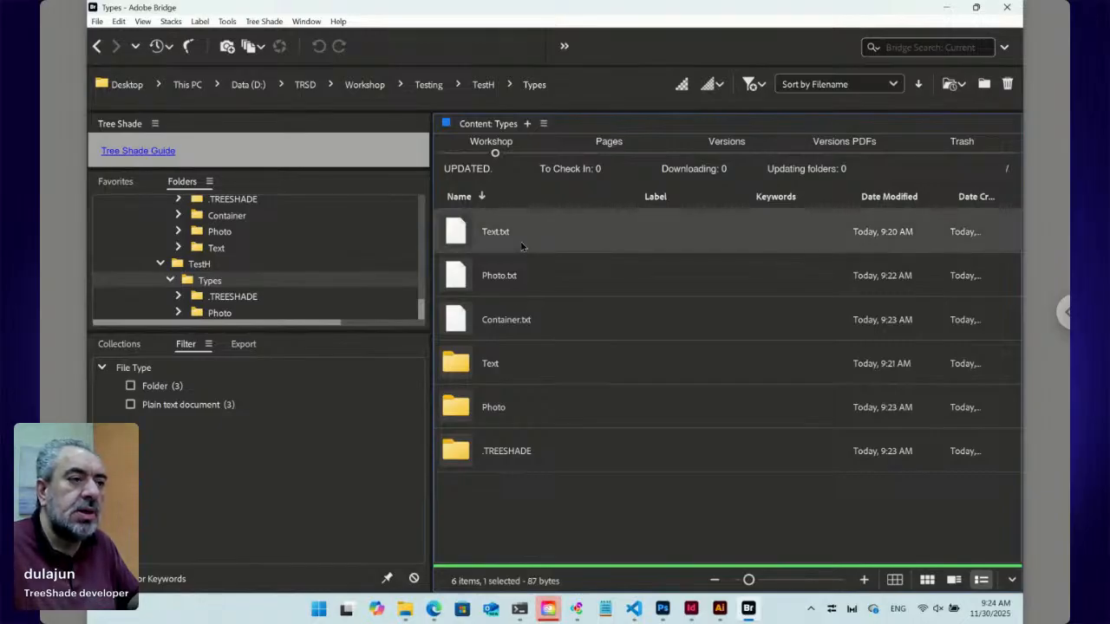
pyautogui.rightClick(461, 232)
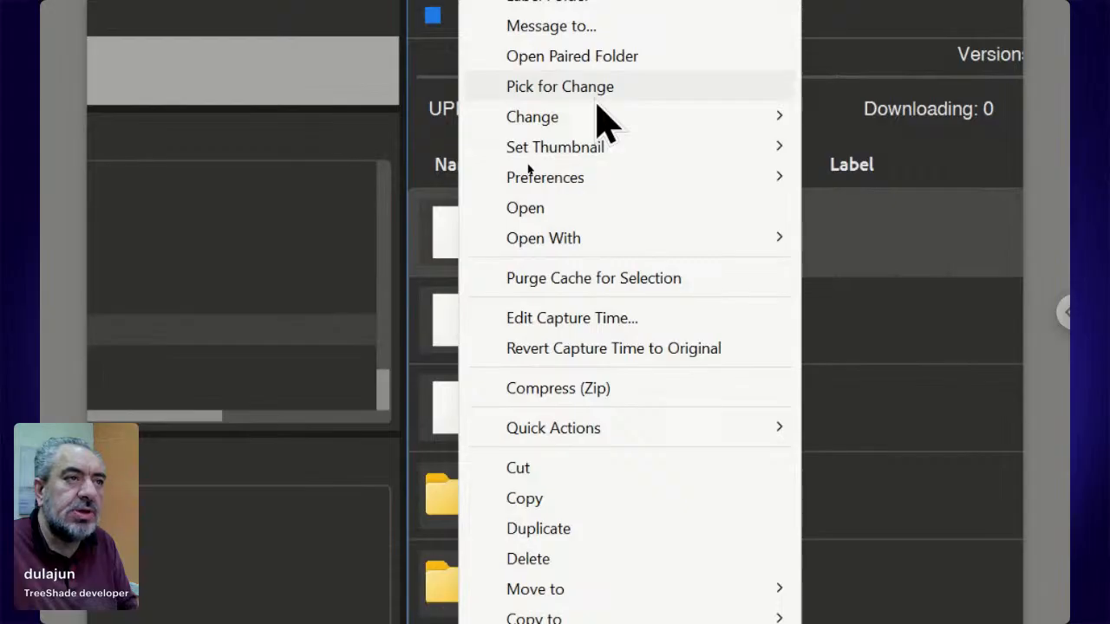
pyautogui.moveTo(606, 117)
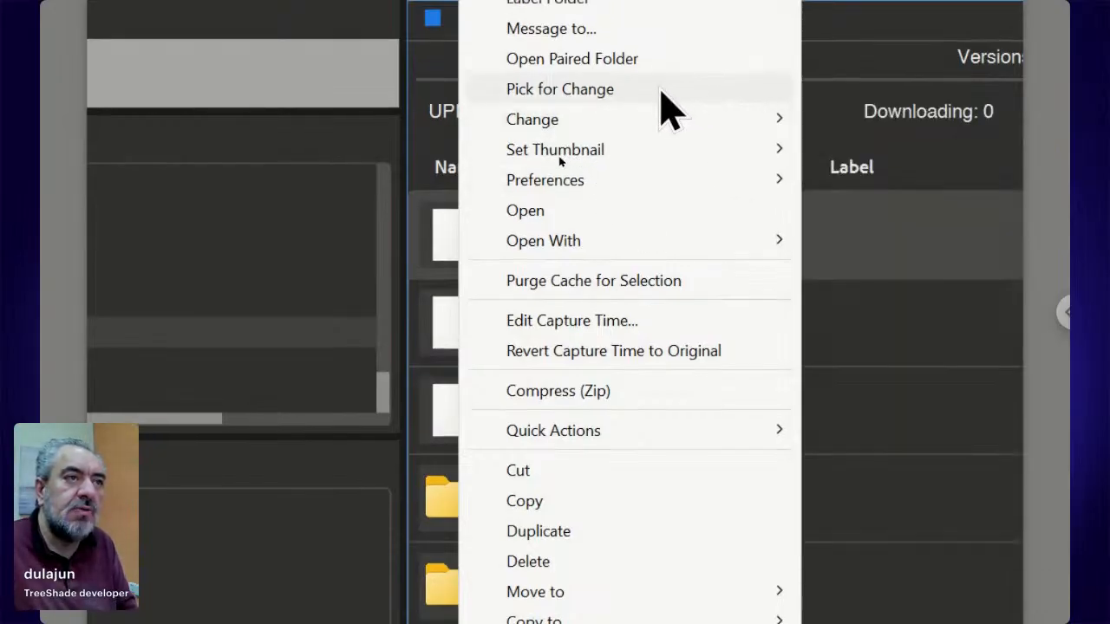
pyautogui.click(663, 91)
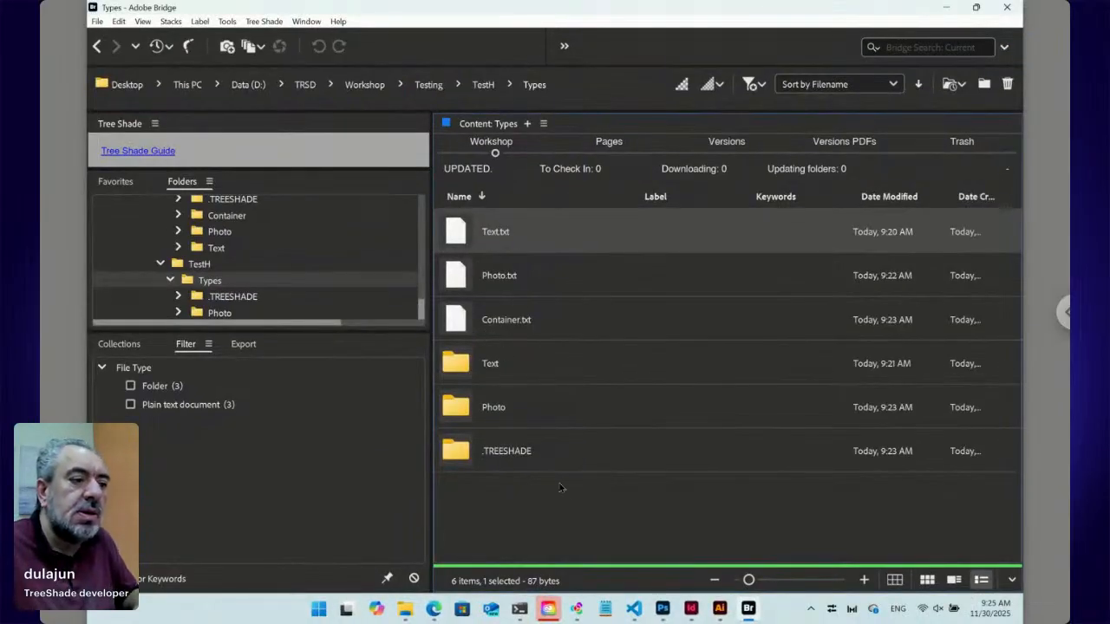
pyautogui.click(570, 516)
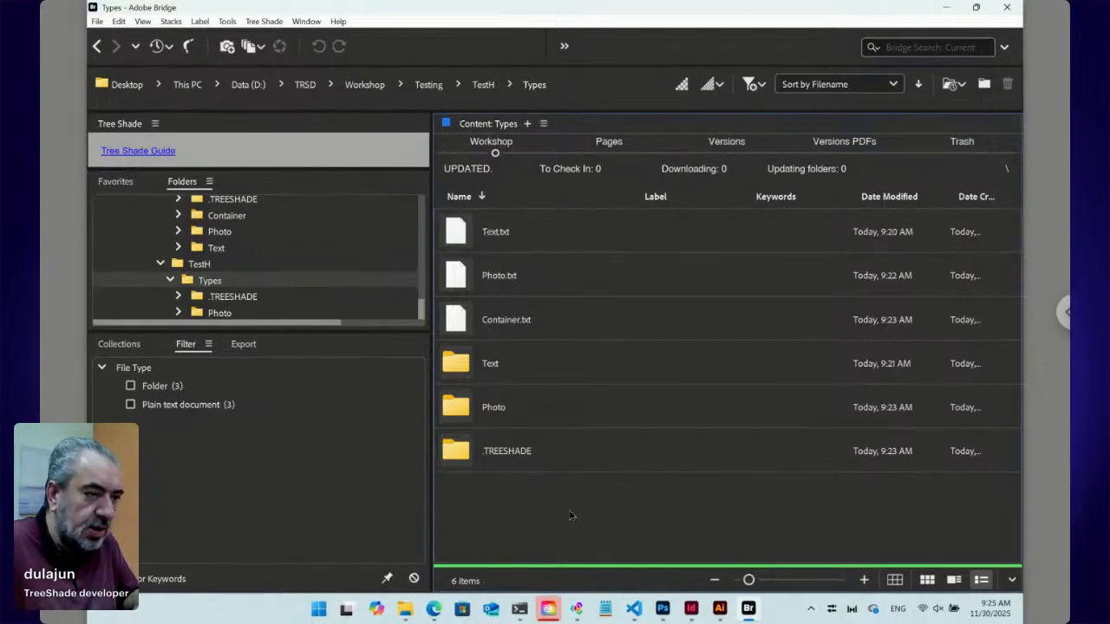
# - Create a folder named Container beside Container.txt in the Types folder and open it
pyautogui.hotkey('ctrl', 'shift', 'n')
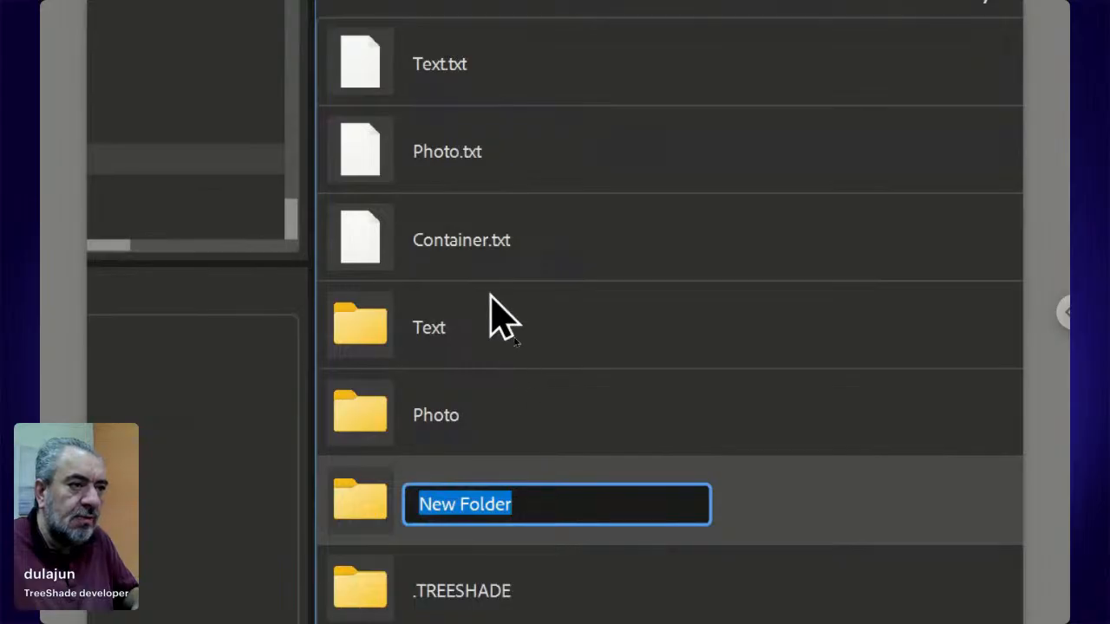
pyautogui.write('C')
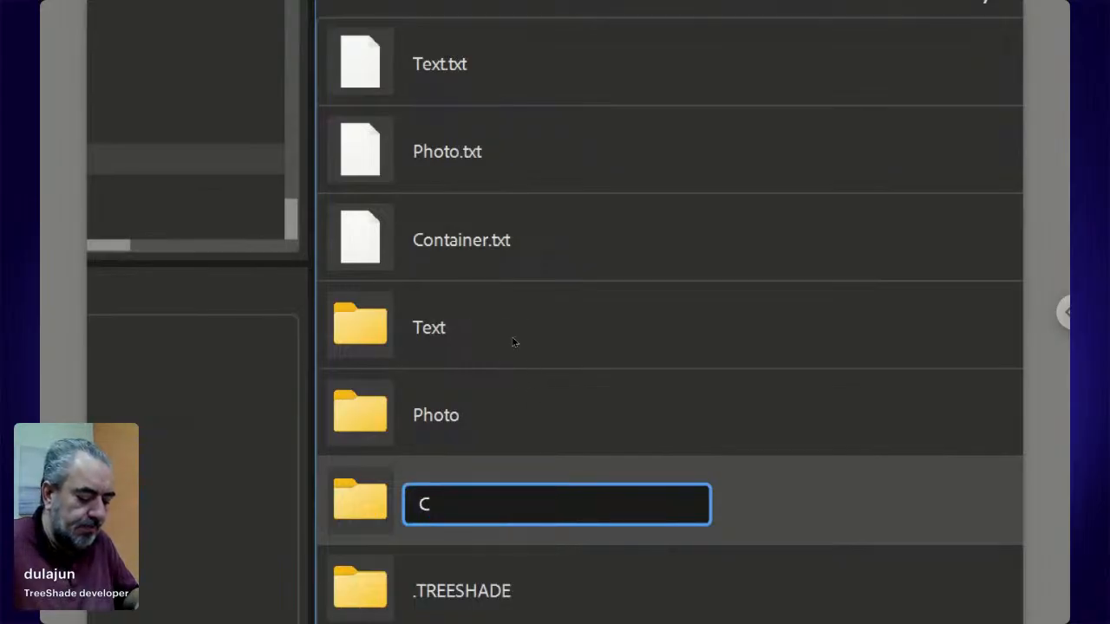
pyautogui.write('ontainer')
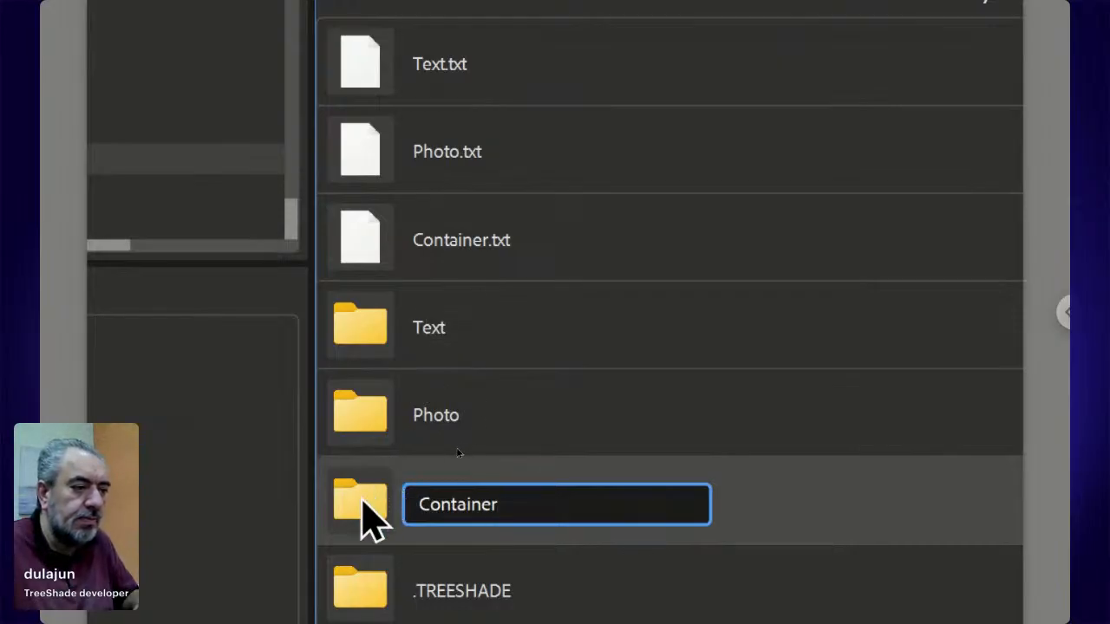
pyautogui.press('Return')
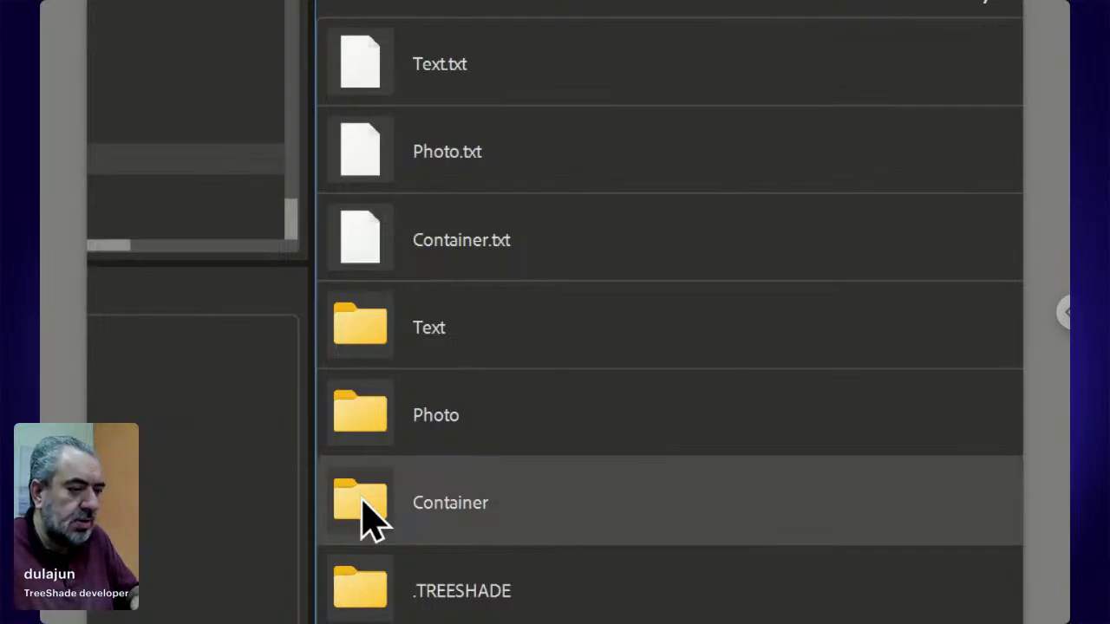
pyautogui.doubleClick(366, 507)
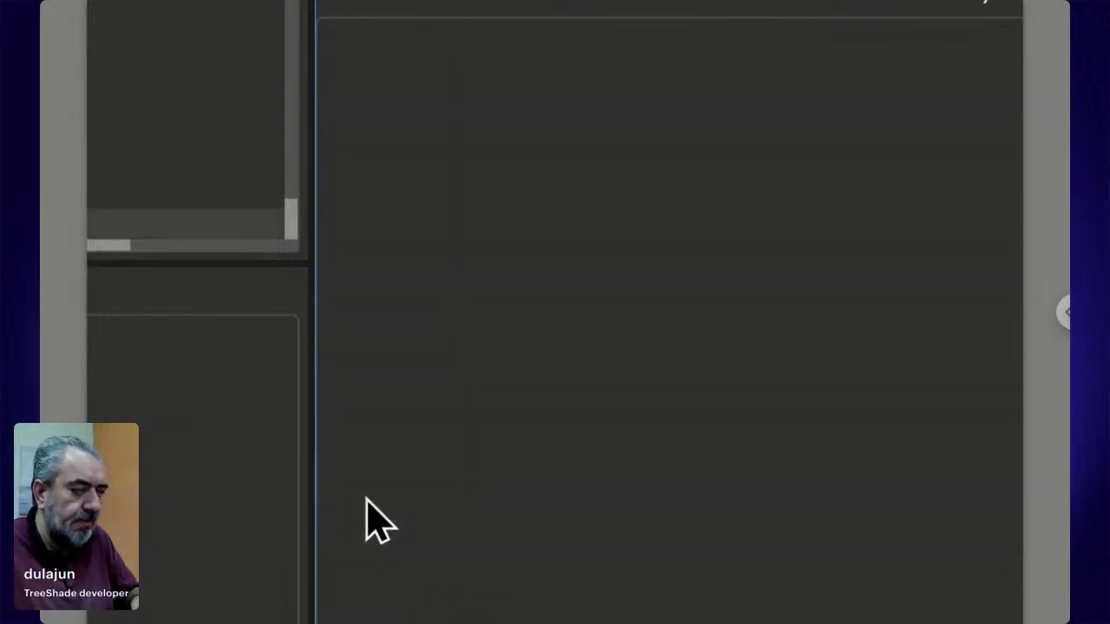
# - Copy the picked Text item into the empty Container folder with the Copy Here change
pyautogui.rightClick(507, 254)
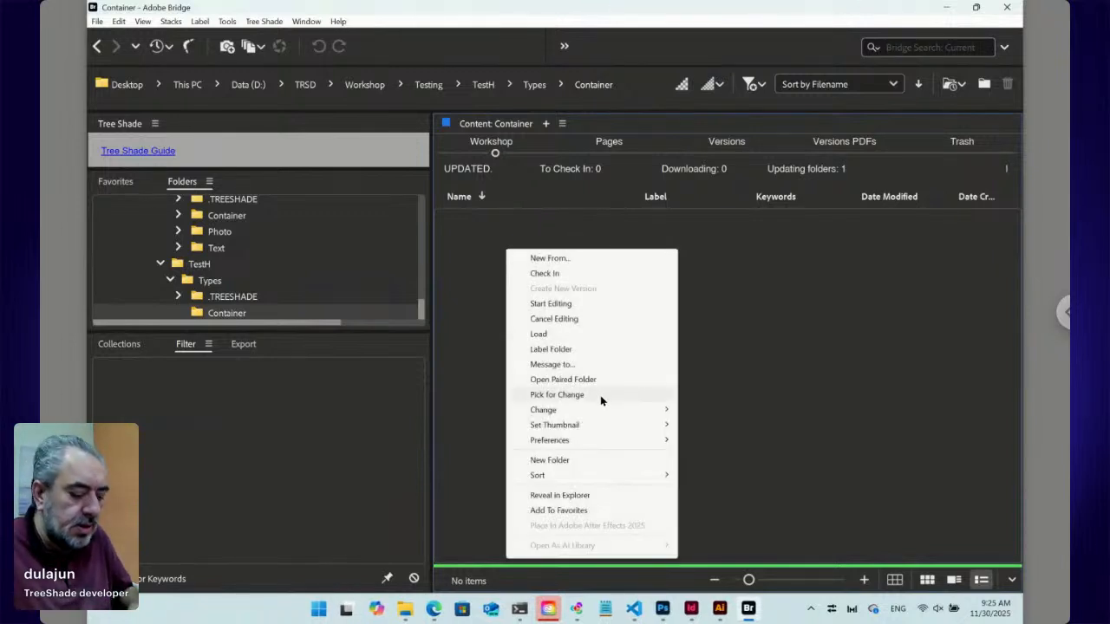
pyautogui.moveTo(602, 410)
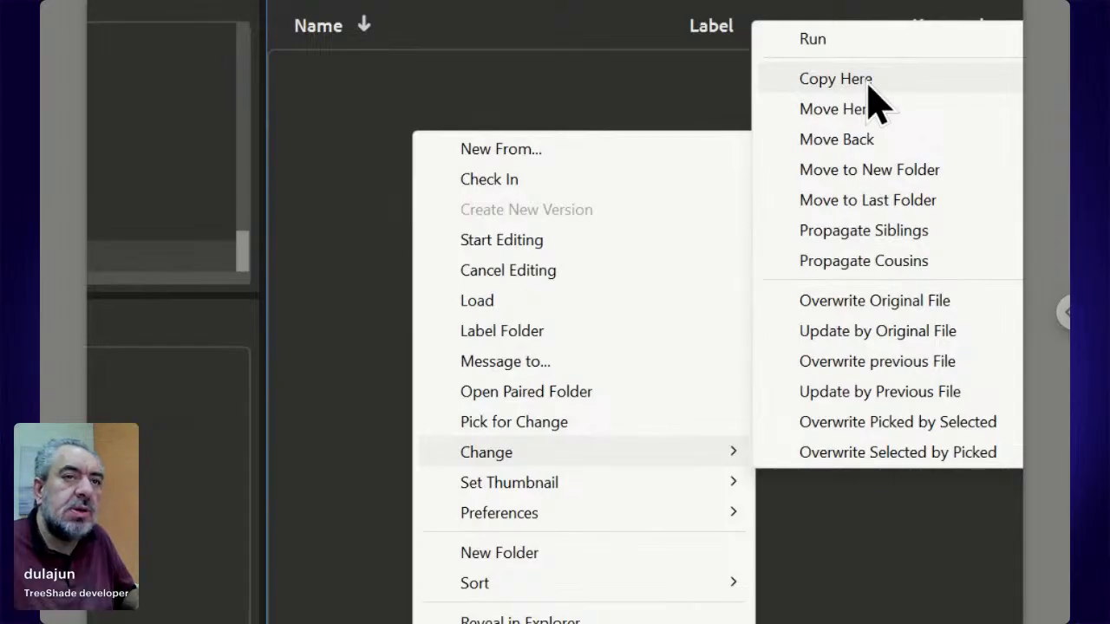
pyautogui.click(866, 83)
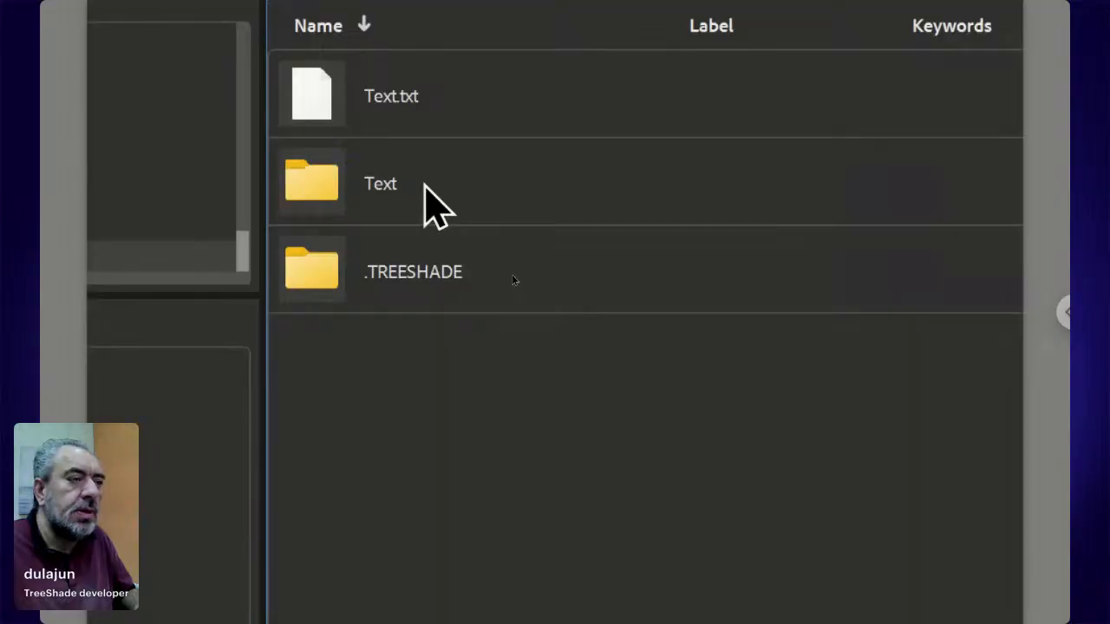
# - Move the copied Text subfolder inside Container to the Tree Shade trash
pyautogui.click(426, 186)
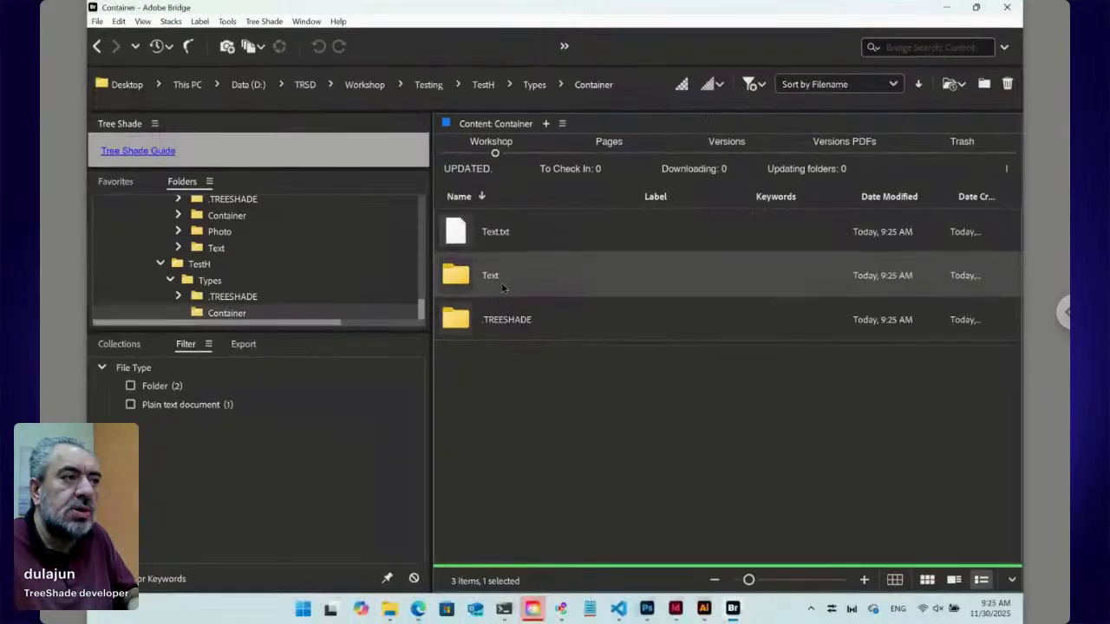
pyautogui.click(269, 23)
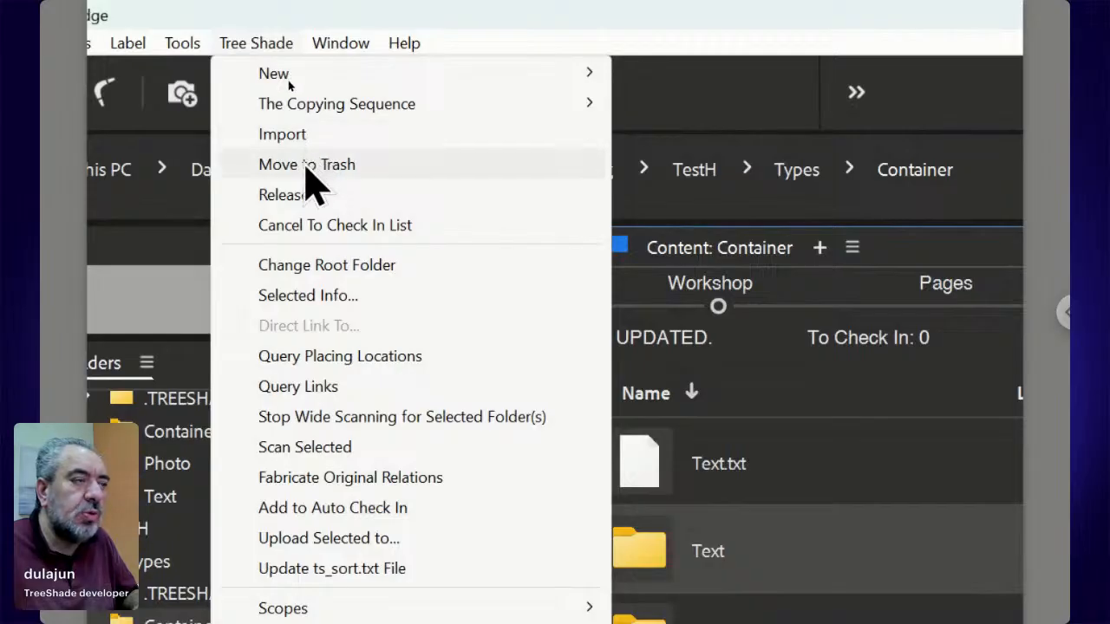
pyautogui.click(305, 165)
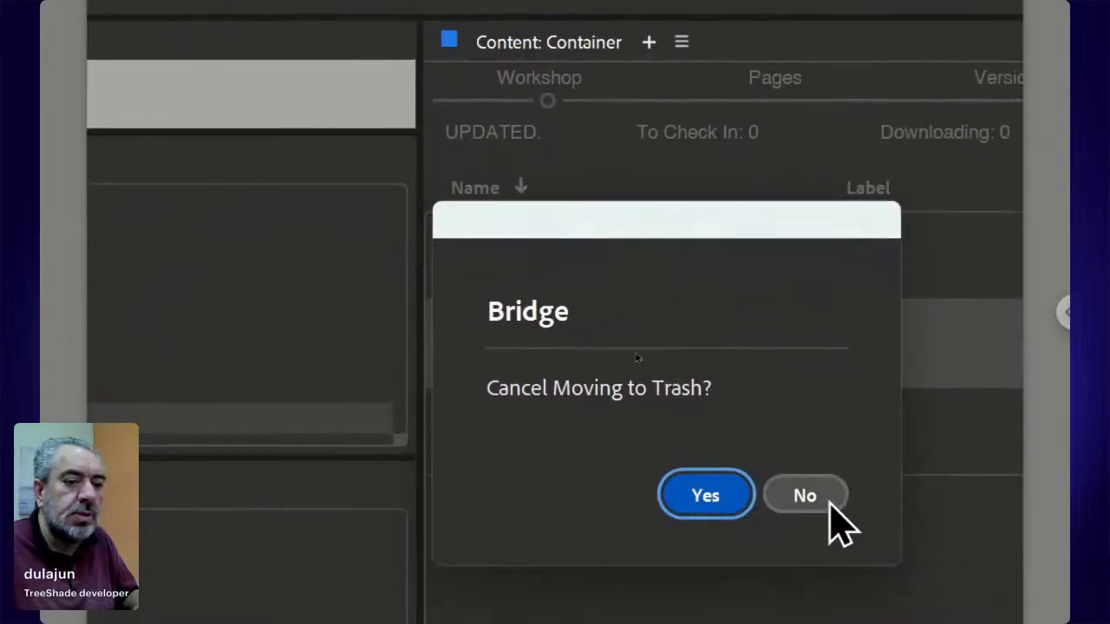
pyautogui.click(826, 499)
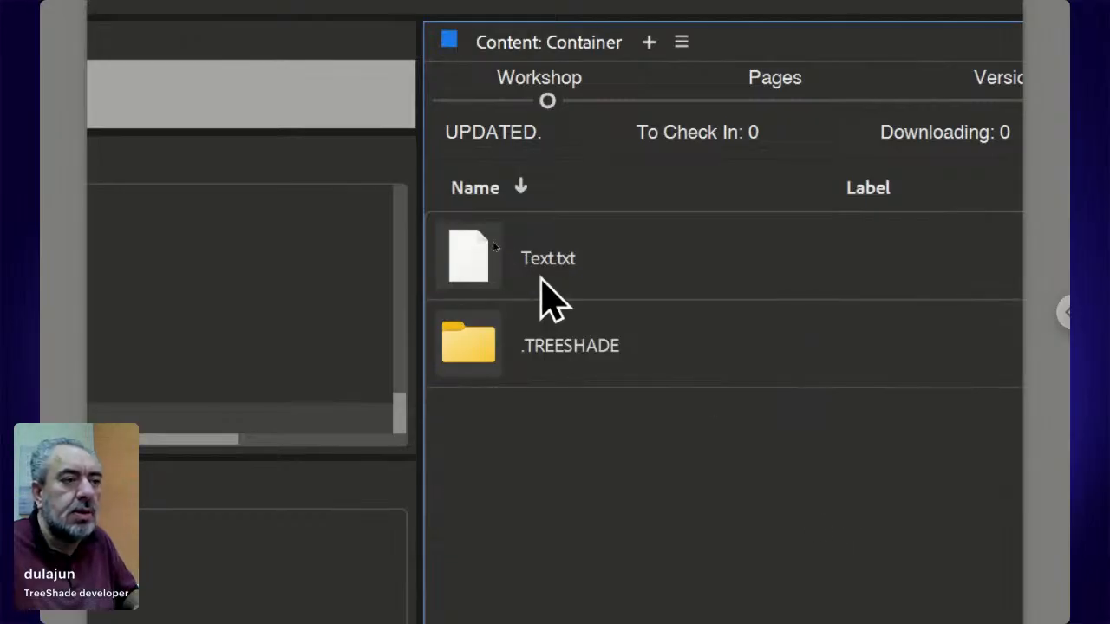
# - Rename the copied Text.txt in the Container folder as ID00000 ts_opt [Text].txt
pyautogui.click(540, 279)
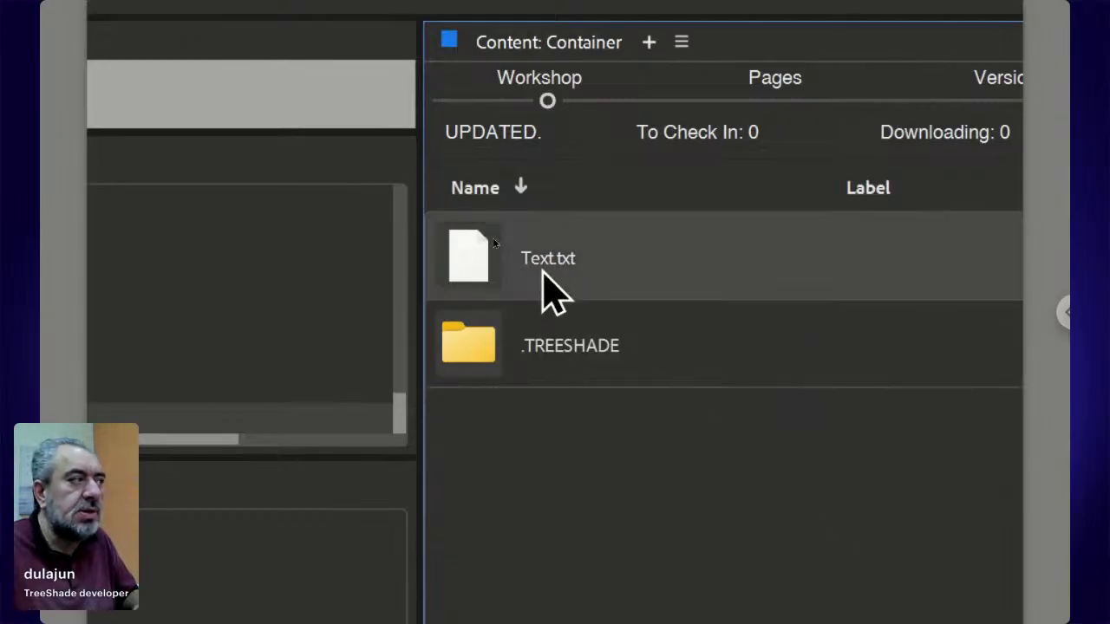
pyautogui.click(543, 271)
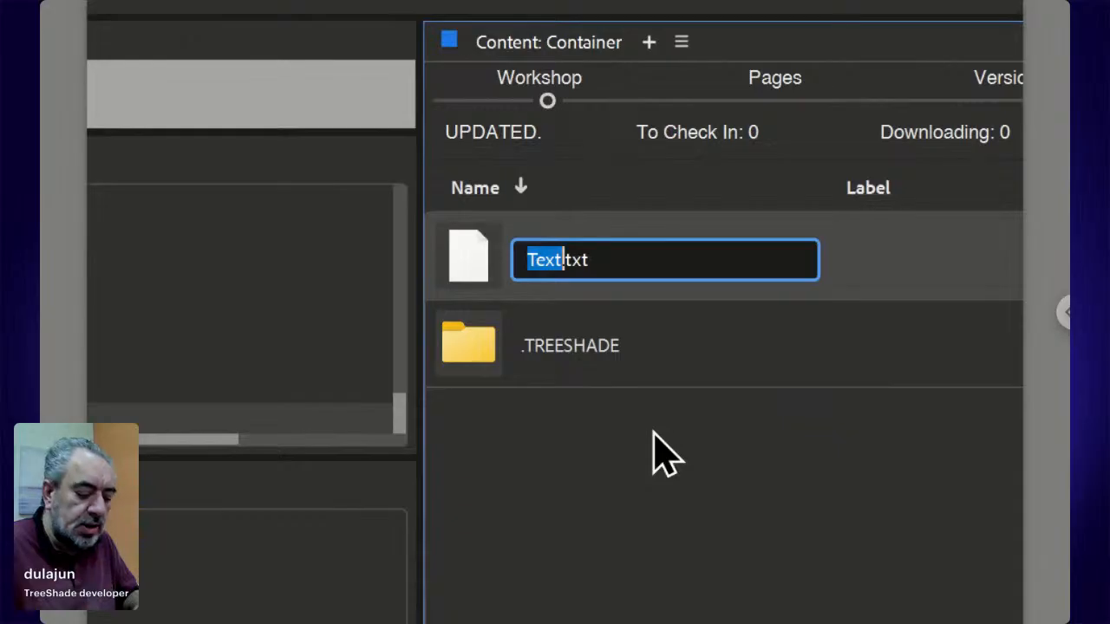
pyautogui.write('ID')
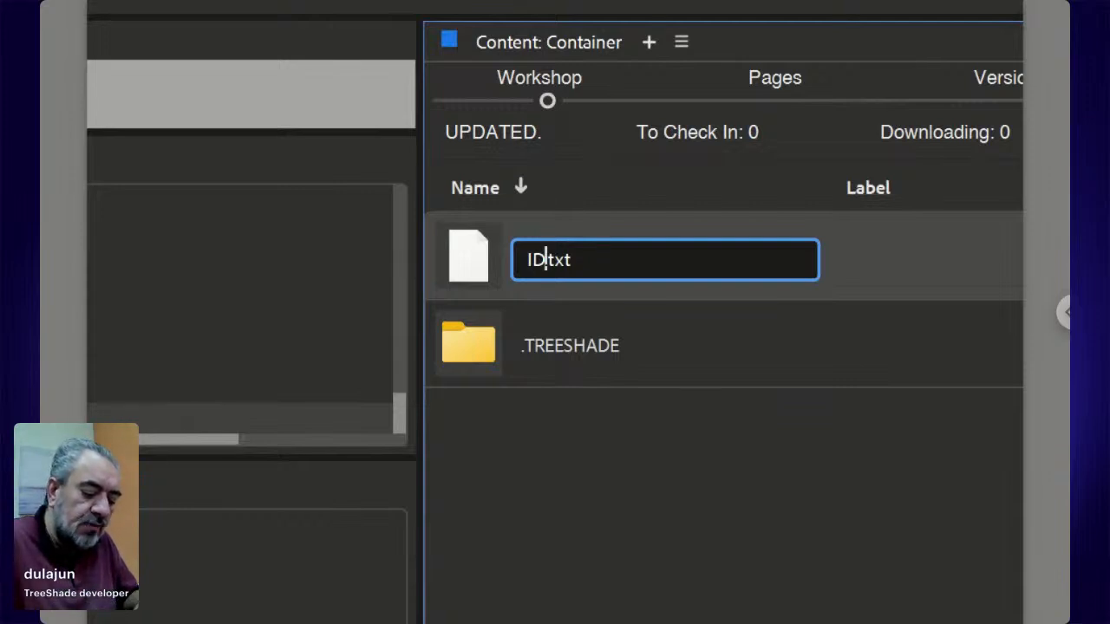
pyautogui.write('00000')
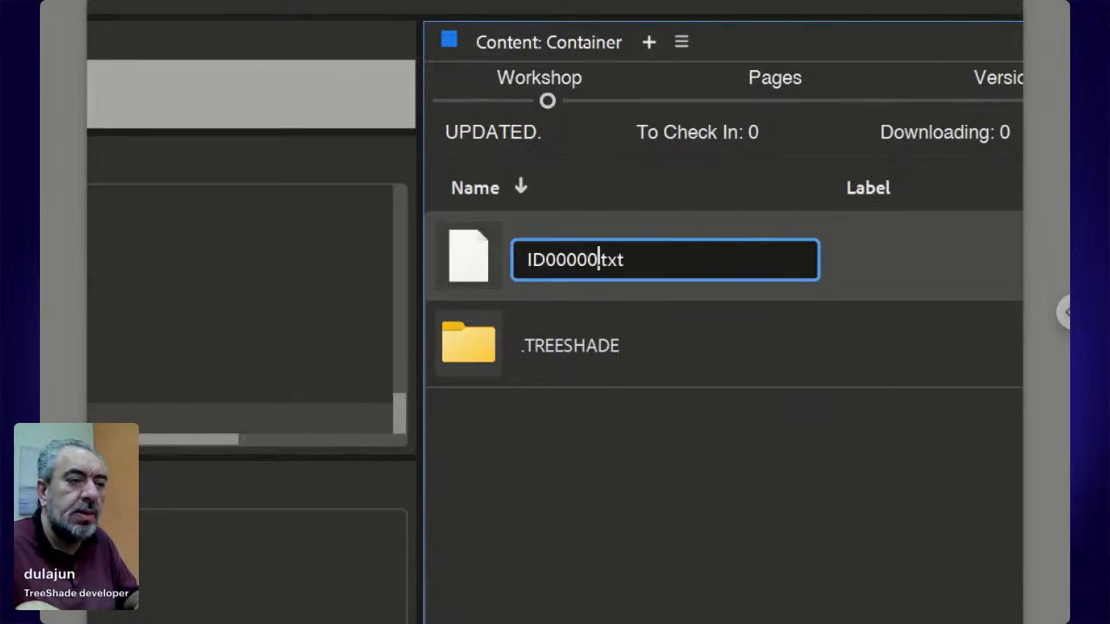
pyautogui.press('Left')
pyautogui.press('Left')
pyautogui.press('Left')
pyautogui.press('Left')
pyautogui.press('Left')
pyautogui.press('Left')
pyautogui.press('Right')
pyautogui.press('Right')
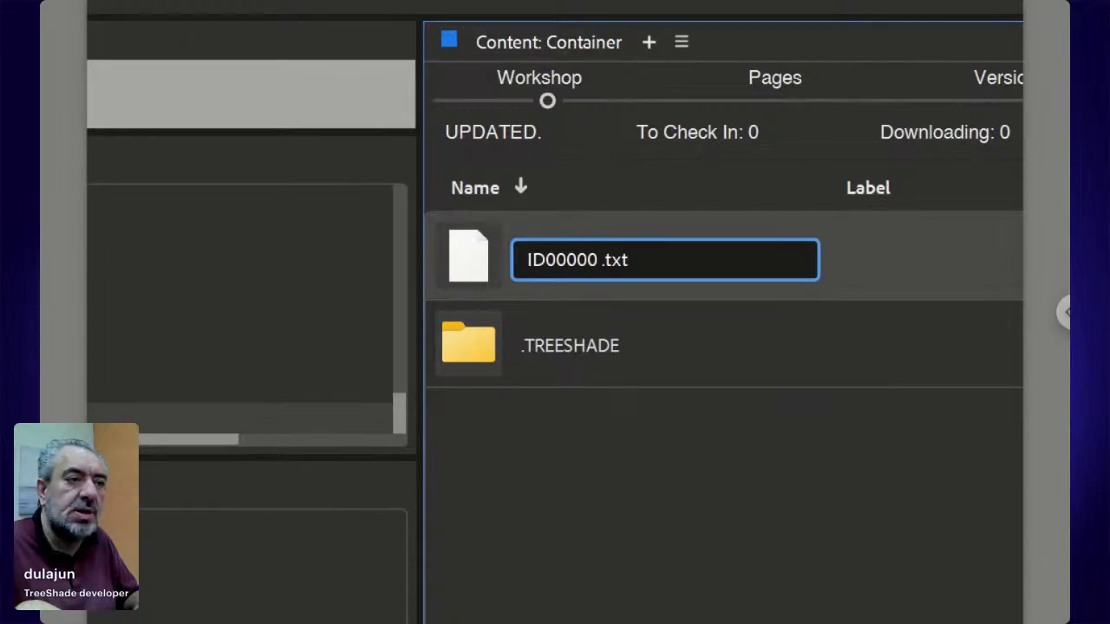
pyautogui.press('Right')
pyautogui.press('Right')
pyautogui.press('Right')
pyautogui.press('Right')
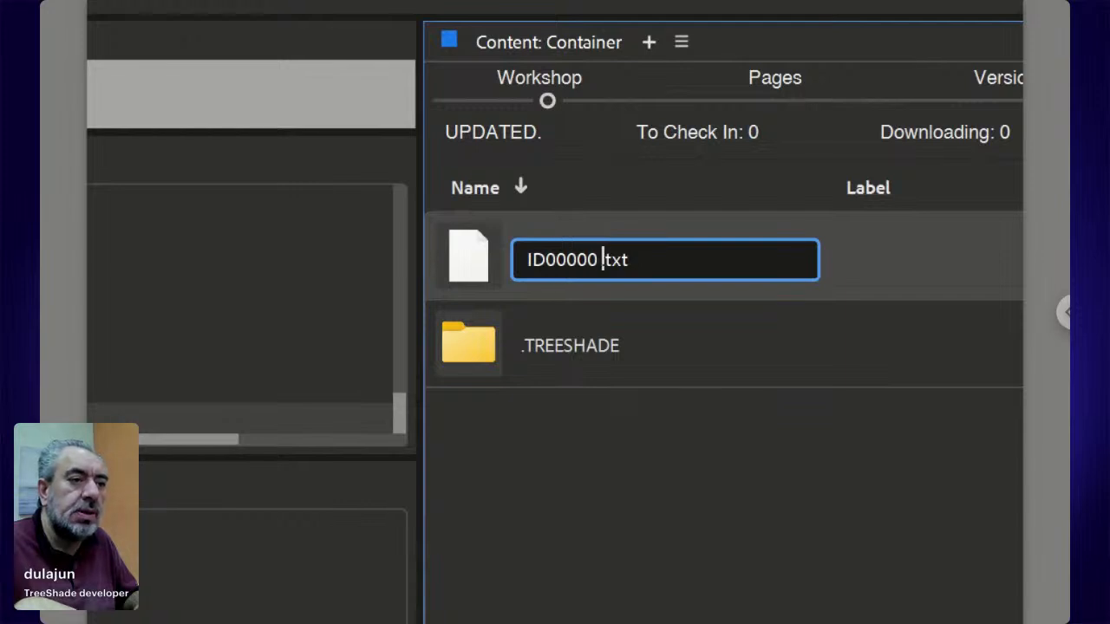
pyautogui.write('ts_opt')
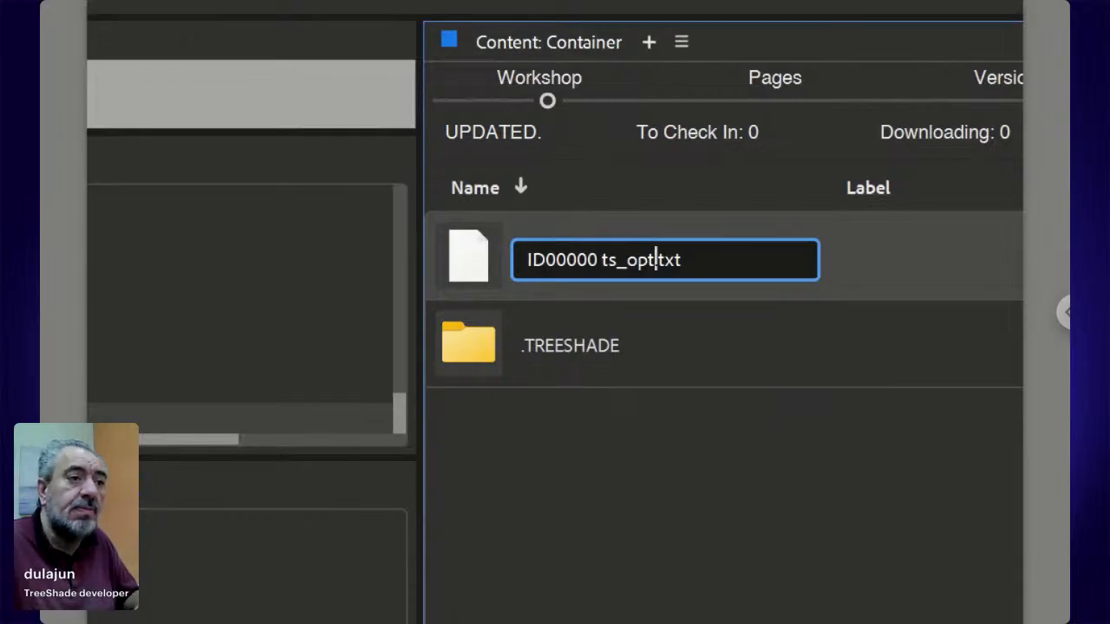
pyautogui.write('[')
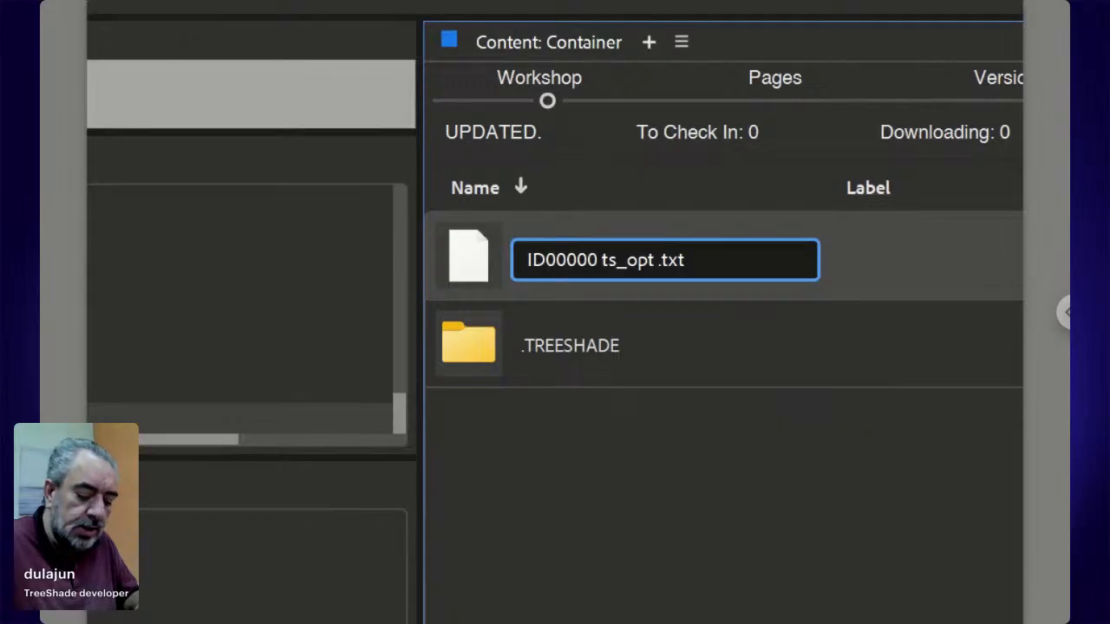
pyautogui.write(']')
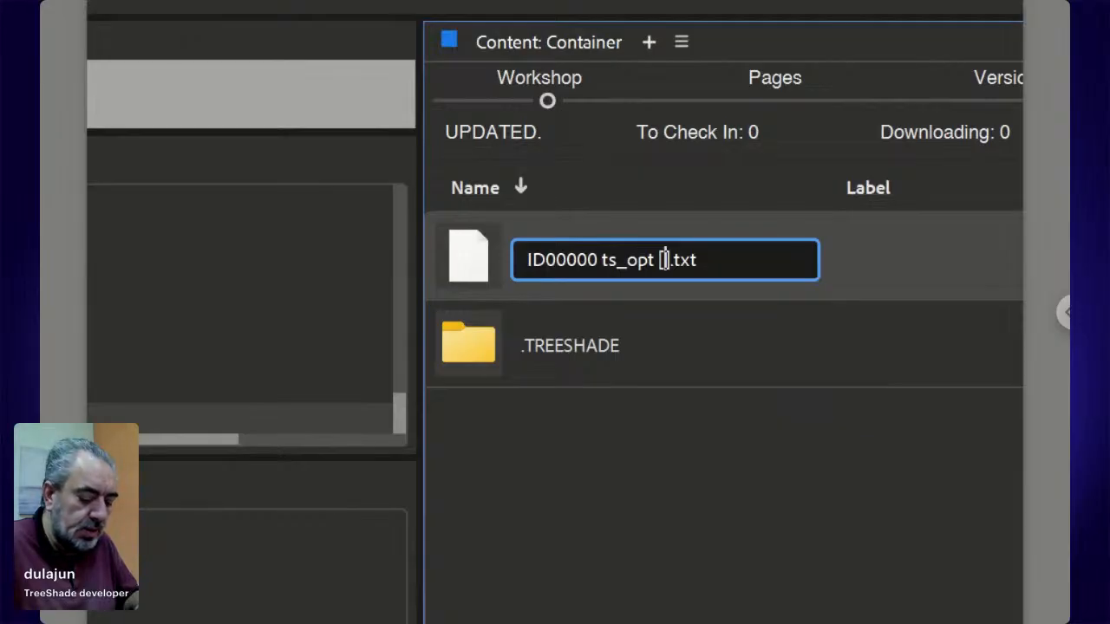
pyautogui.write('Text')
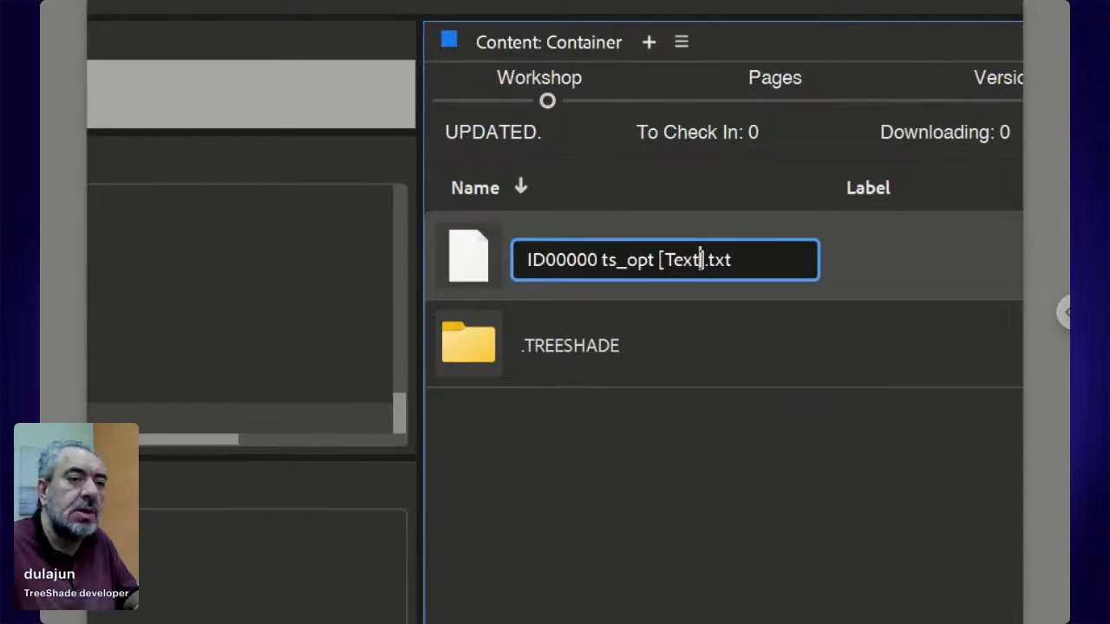
pyautogui.click(653, 431)
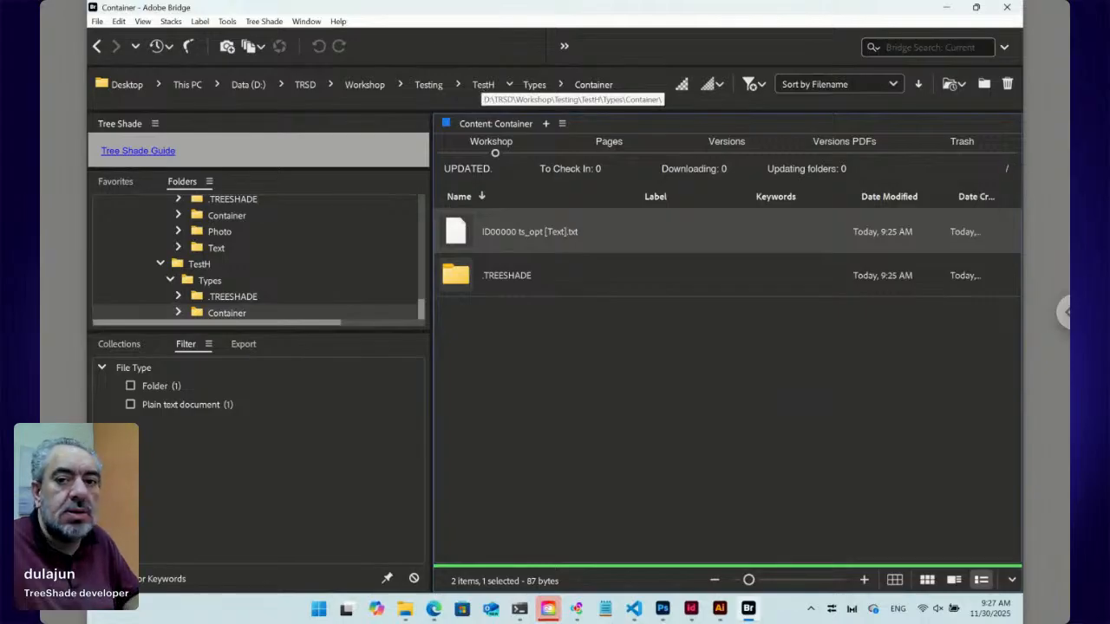
# - Go back to the TestH folder and create a new Tree Shade Online file named Online ts_key
pyautogui.click(483, 84)
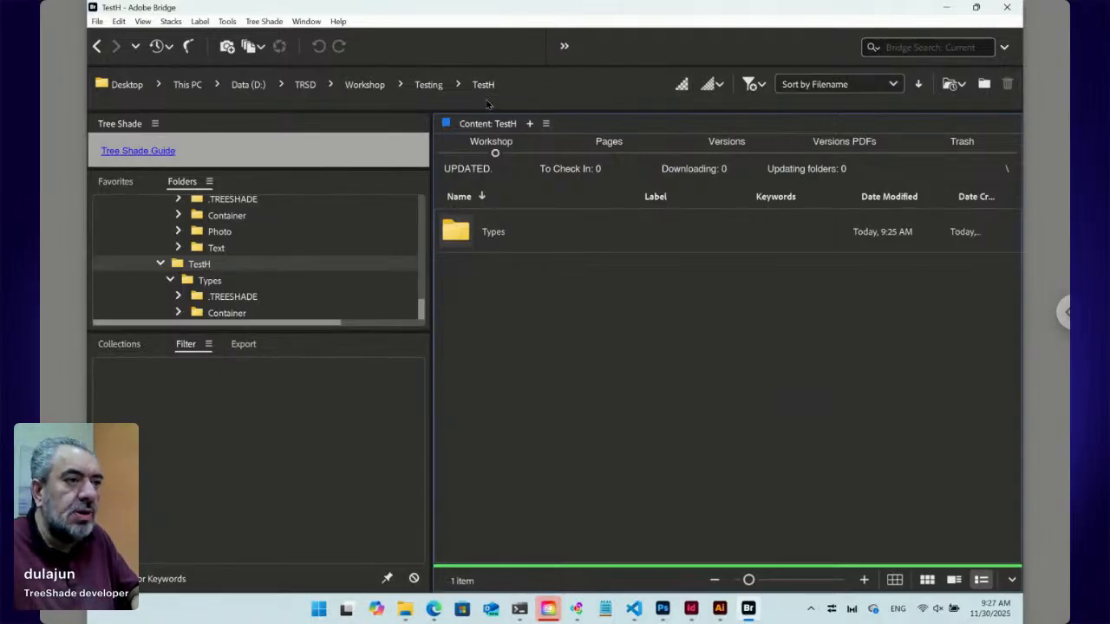
pyautogui.click(264, 22)
pyautogui.moveTo(275, 38)
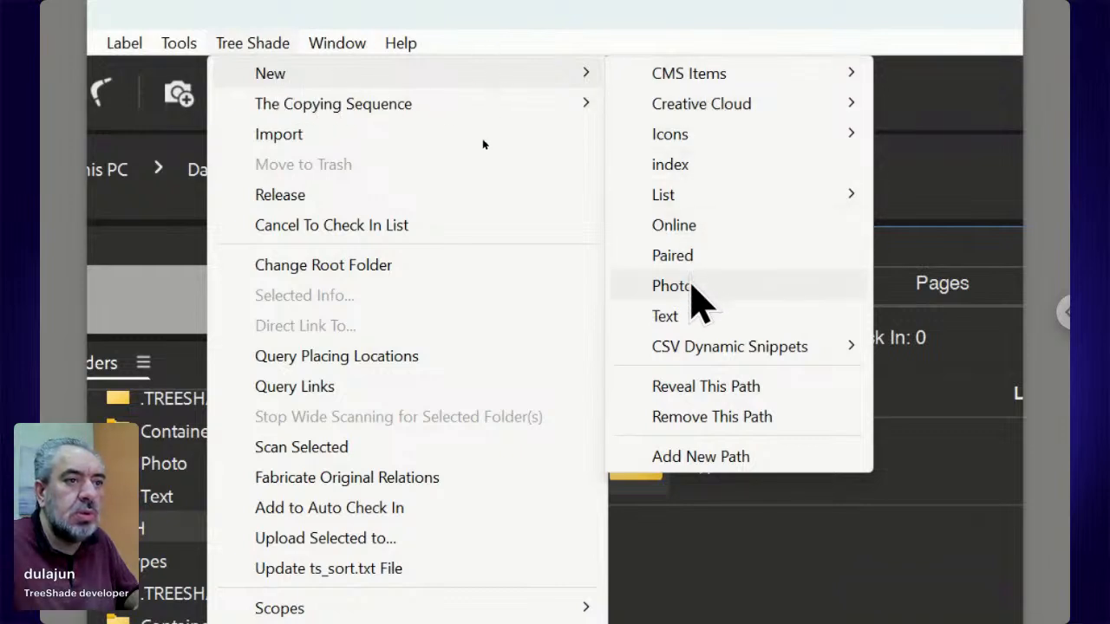
pyautogui.click(689, 227)
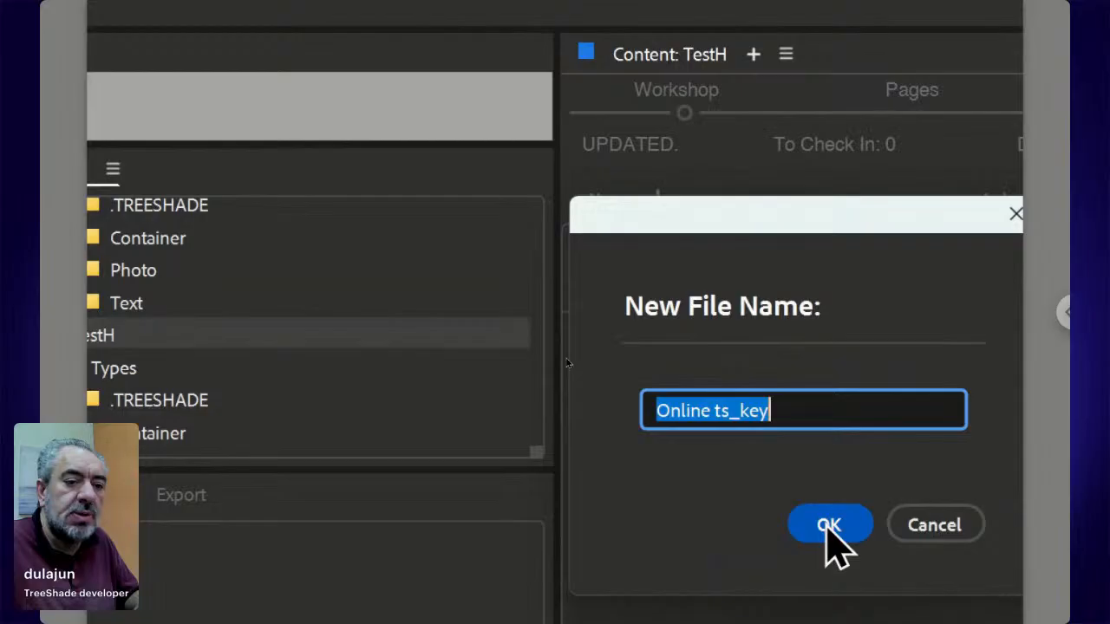
pyautogui.click(826, 523)
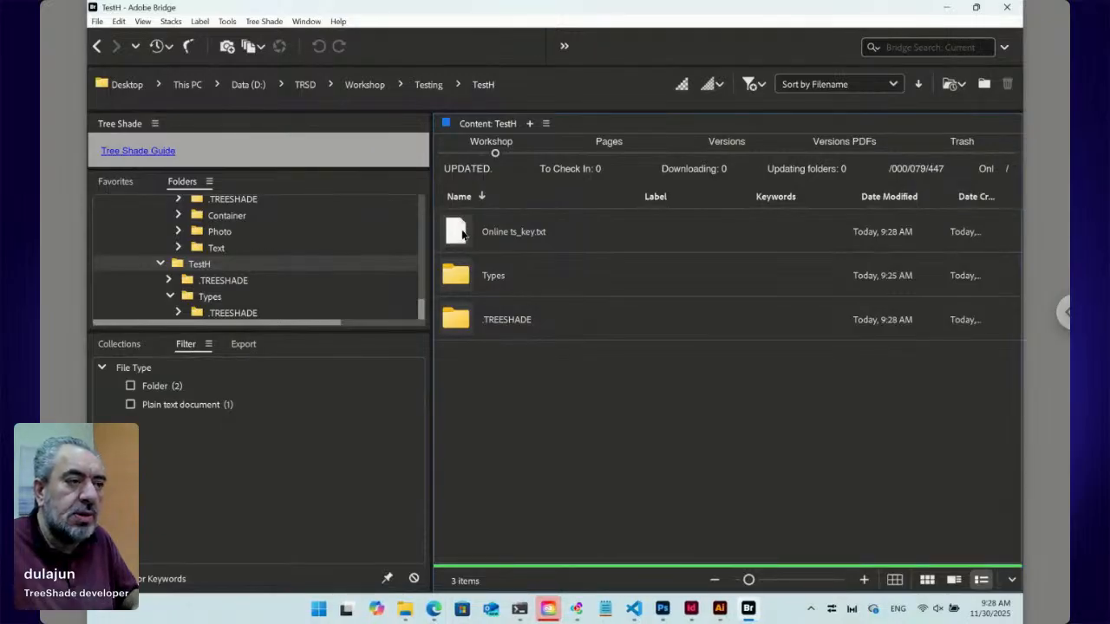
# - Open Online ts_key.txt from the TestH folder and agree to open its online form
pyautogui.click(462, 232)
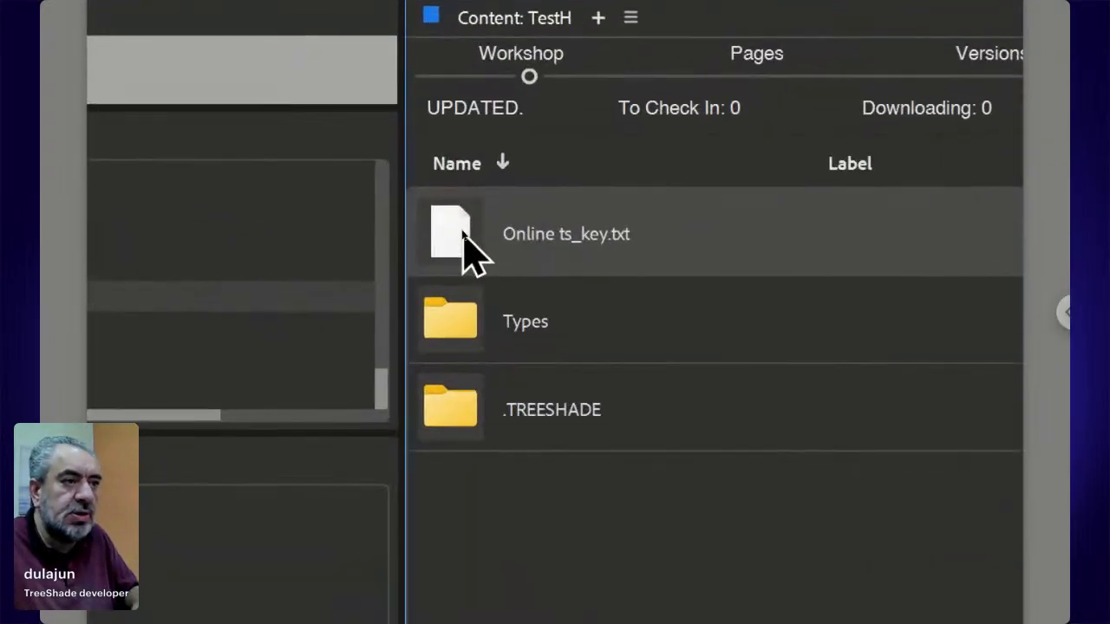
pyautogui.doubleClick(464, 236)
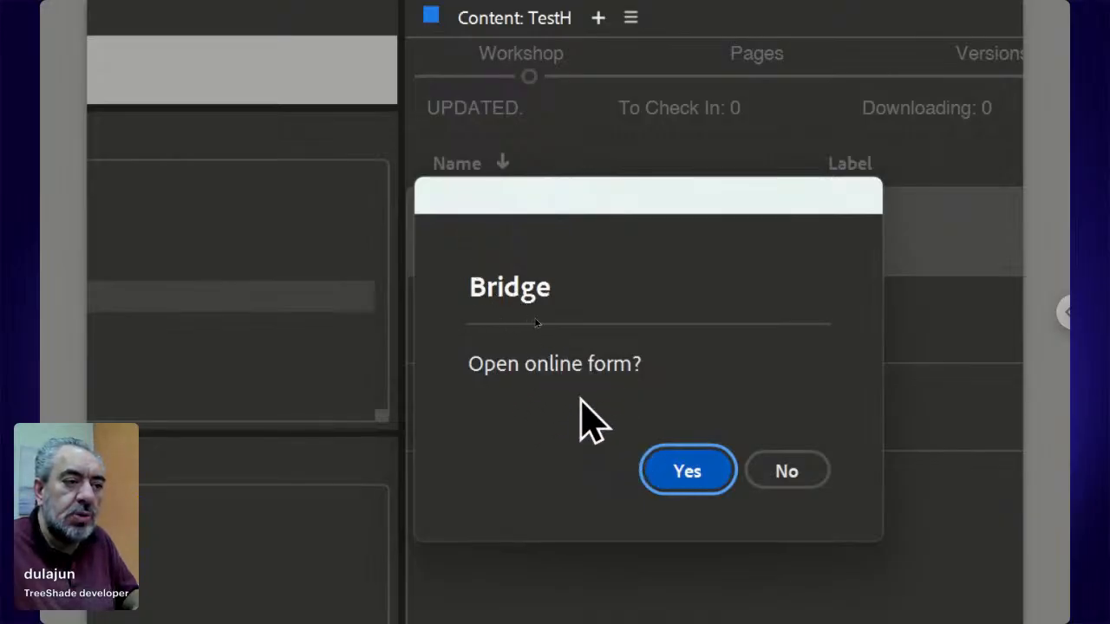
pyautogui.click(685, 470)
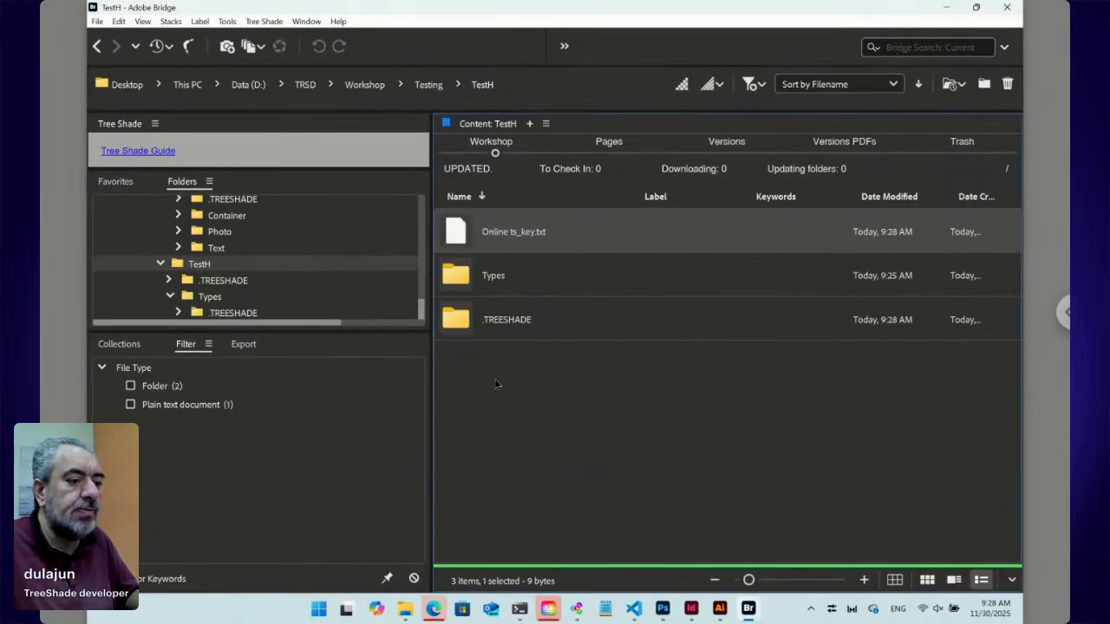
# - Switch to the browser showing the TestH online form and arrange it side by side with Adobe Bridge
pyautogui.click(435, 609)
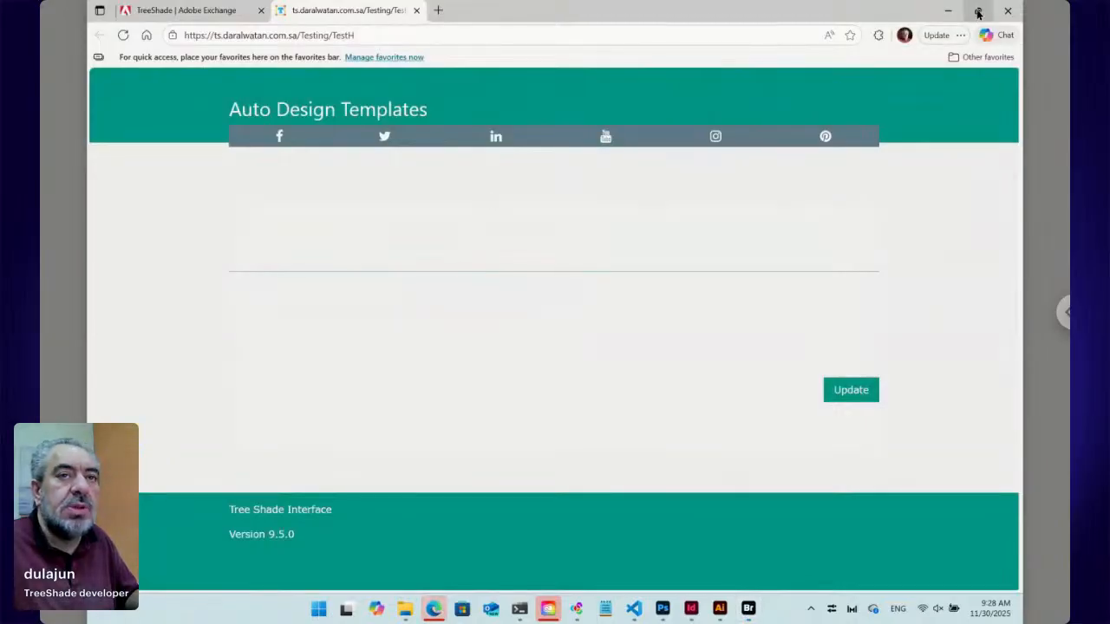
pyautogui.moveTo(977, 12)
pyautogui.click(883, 52)
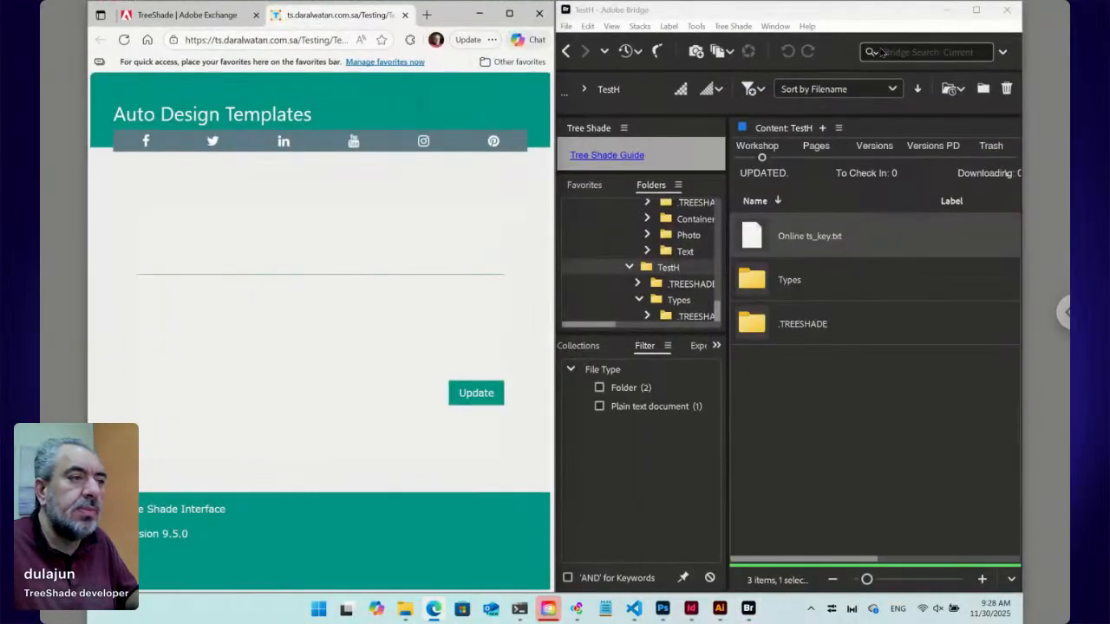
pyautogui.click(799, 376)
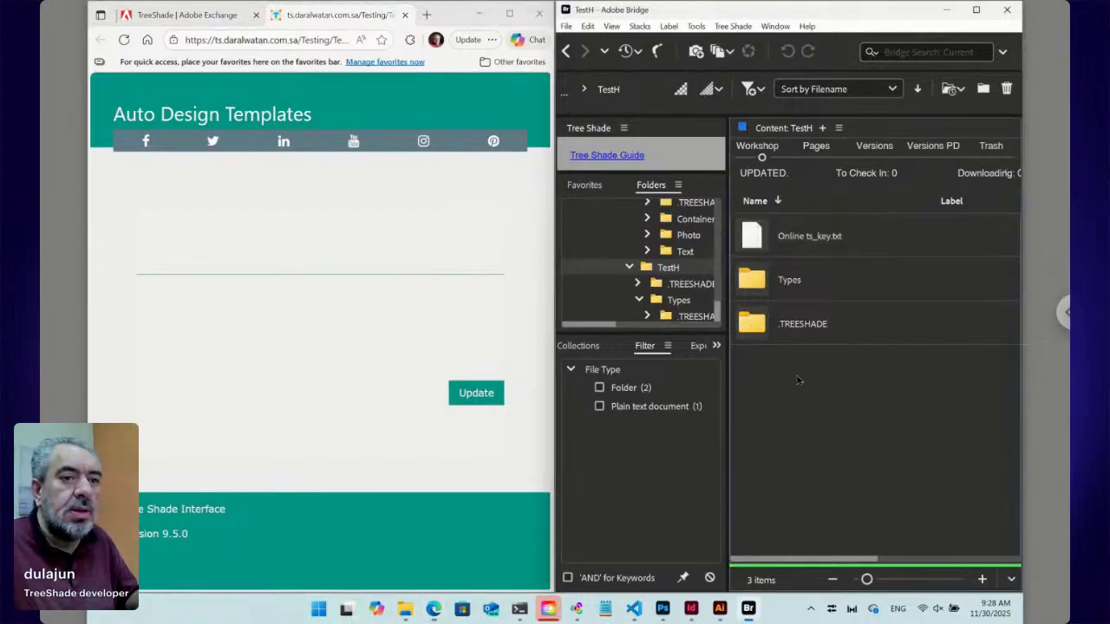
# - Open the Types folder in TestH and pick its Text.txt file for change
pyautogui.doubleClick(759, 283)
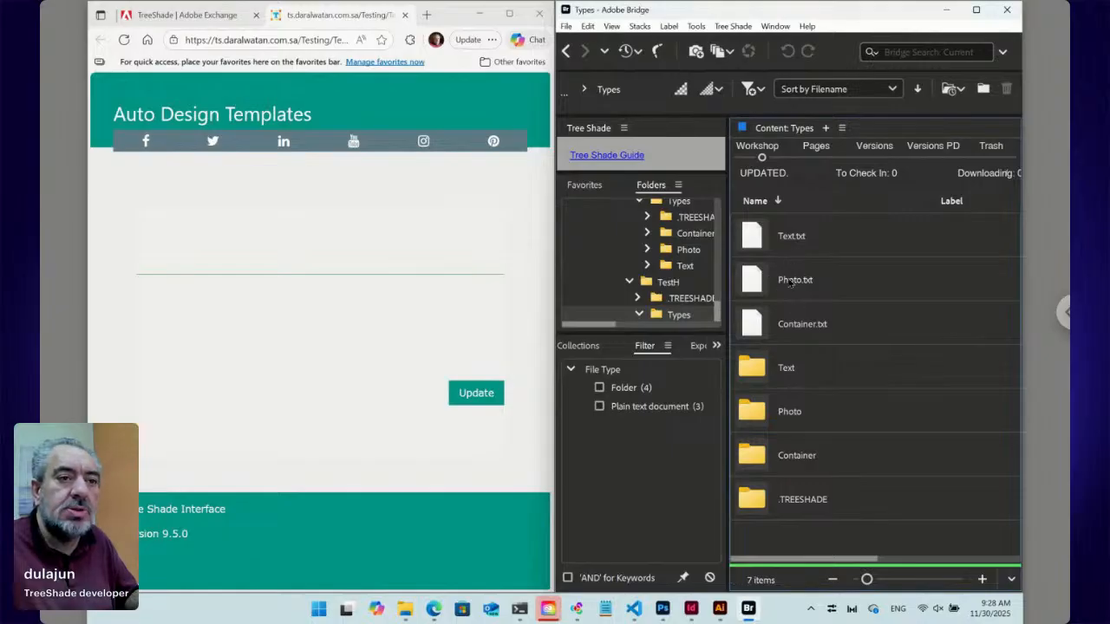
pyautogui.click(756, 237)
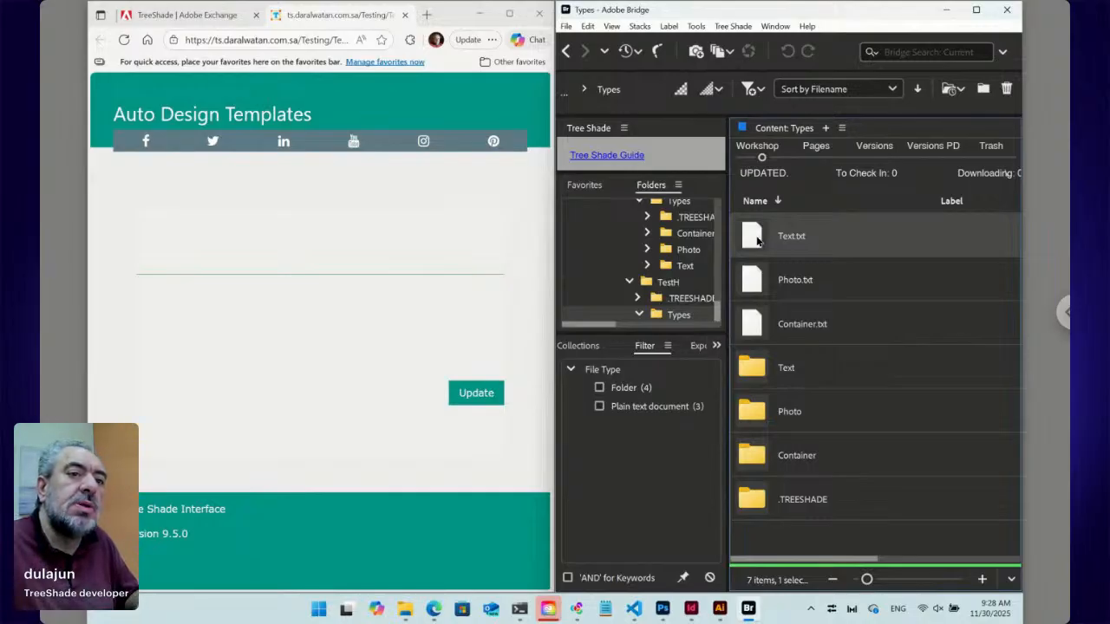
pyautogui.rightClick(756, 241)
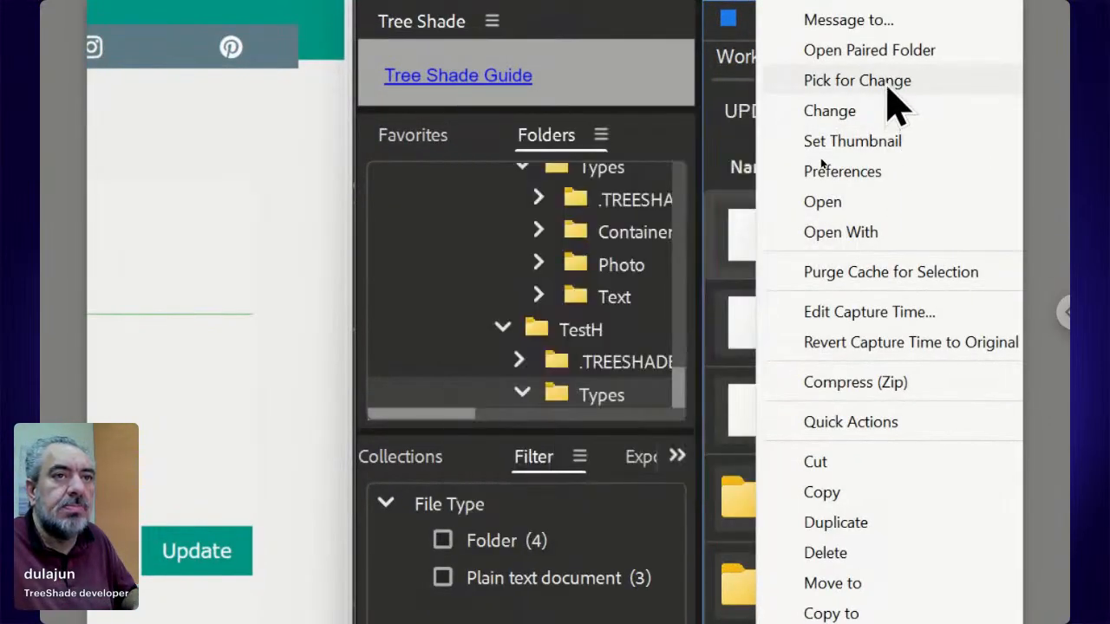
pyautogui.click(886, 84)
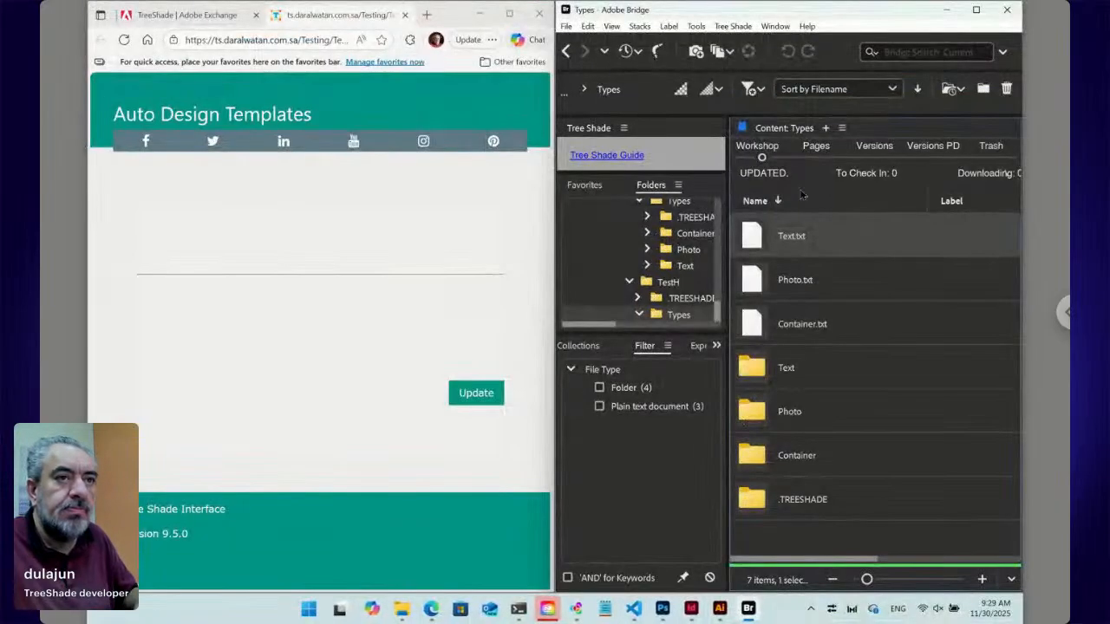
# - Go back to the TestH folder and create a new Tree Shade Paired file named Data
pyautogui.click(566, 51)
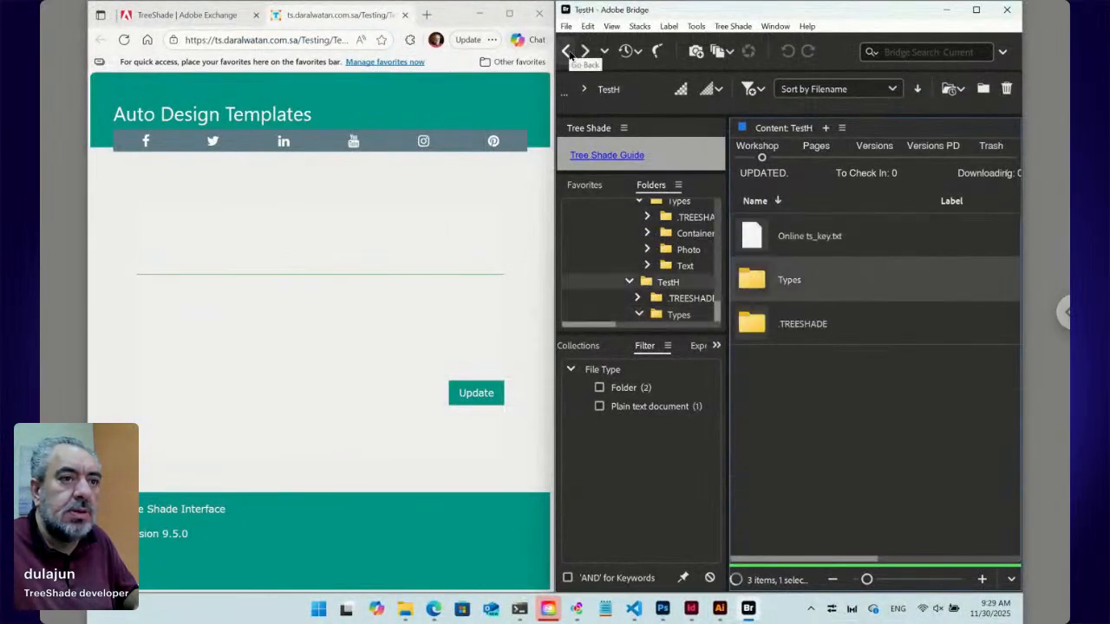
pyautogui.click(821, 396)
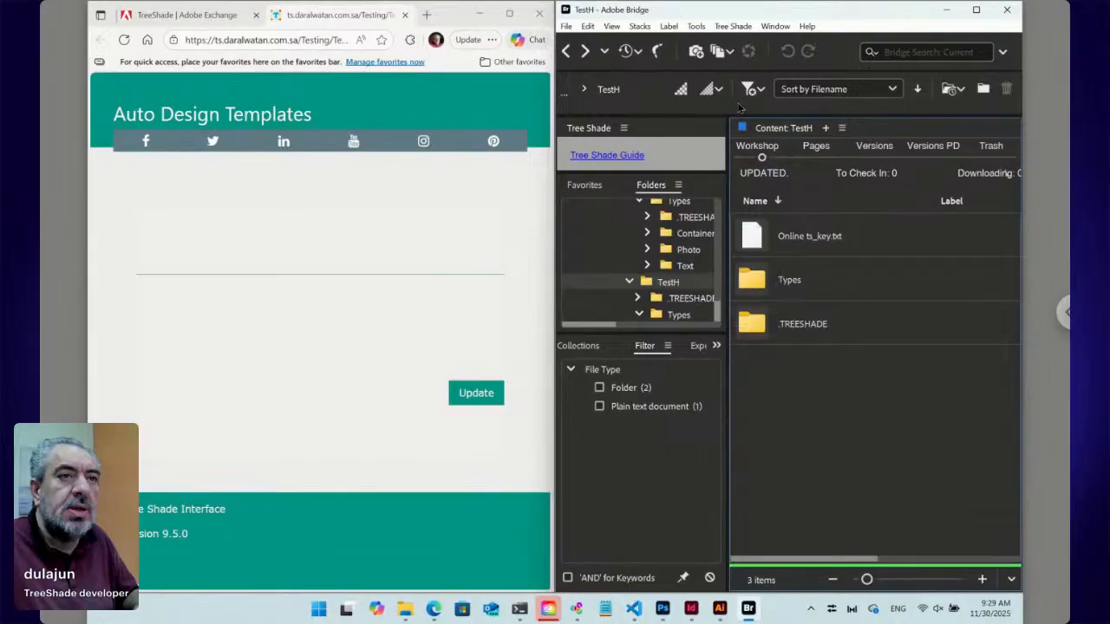
pyautogui.click(734, 27)
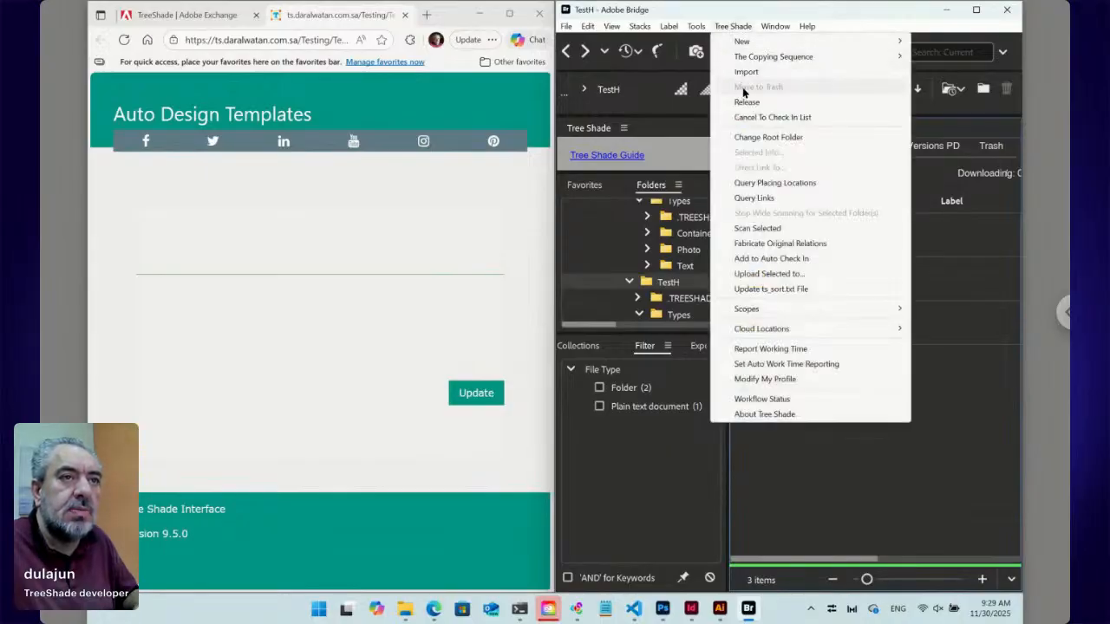
pyautogui.moveTo(739, 43)
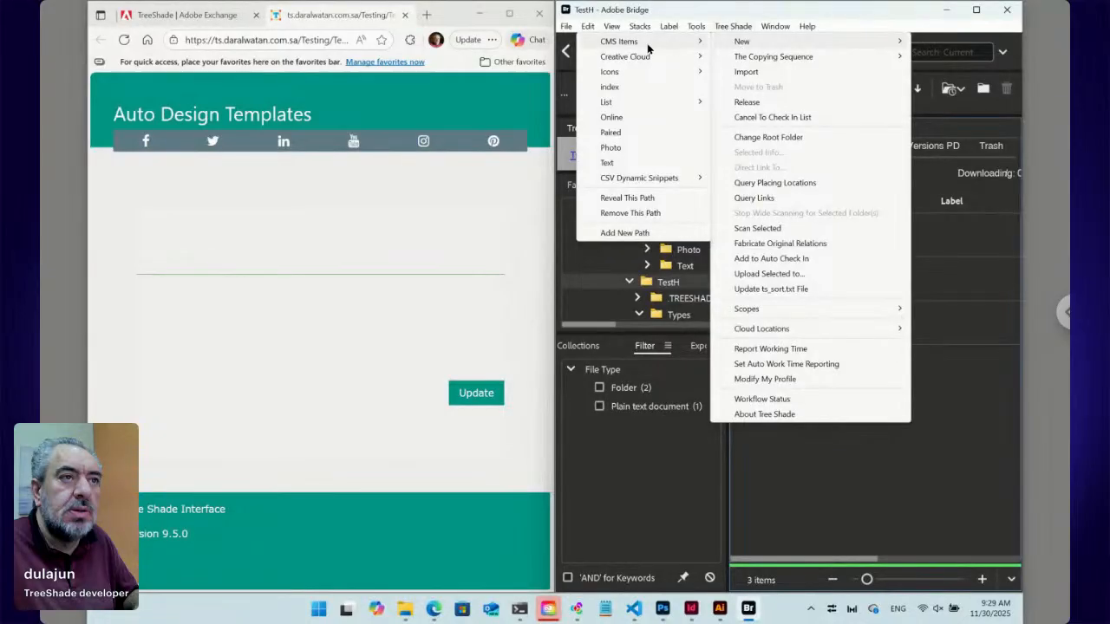
pyautogui.moveTo(646, 47)
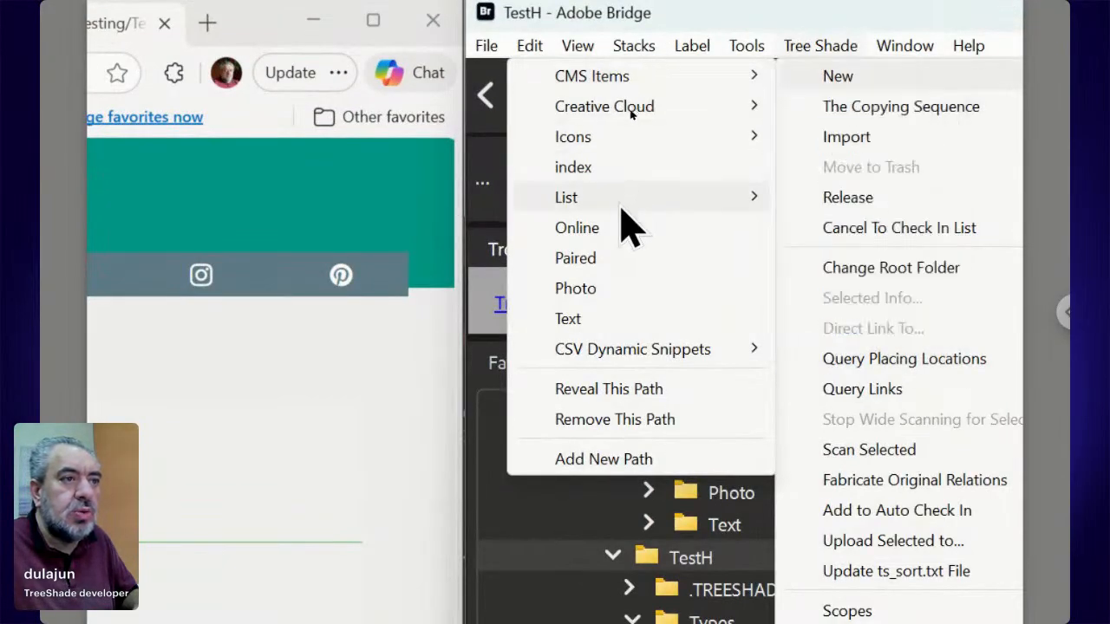
pyautogui.click(575, 258)
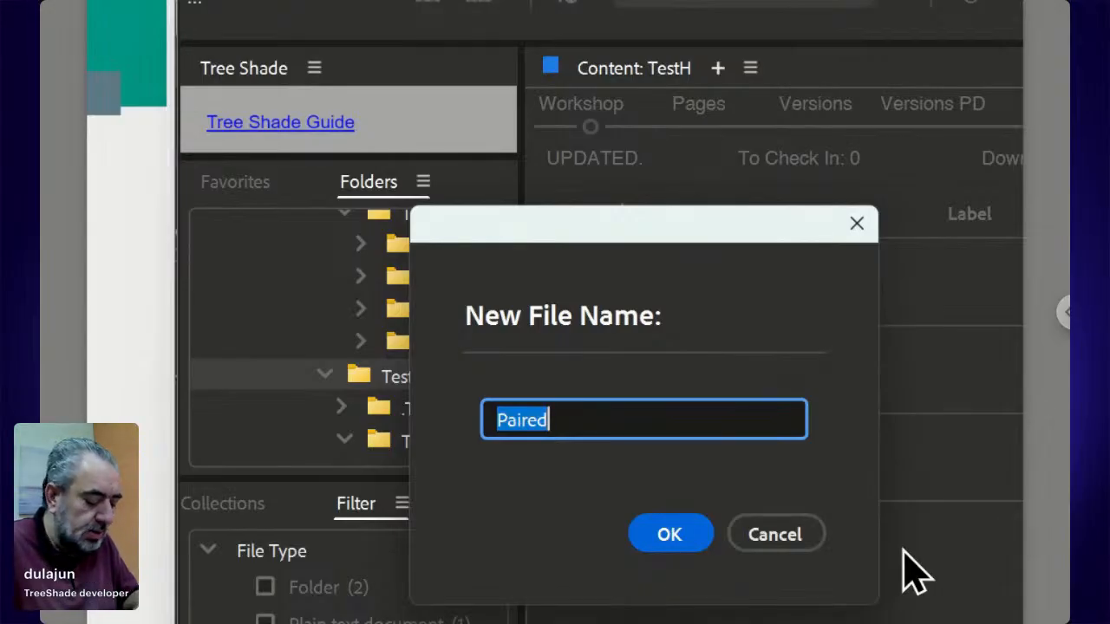
pyautogui.write('Data')
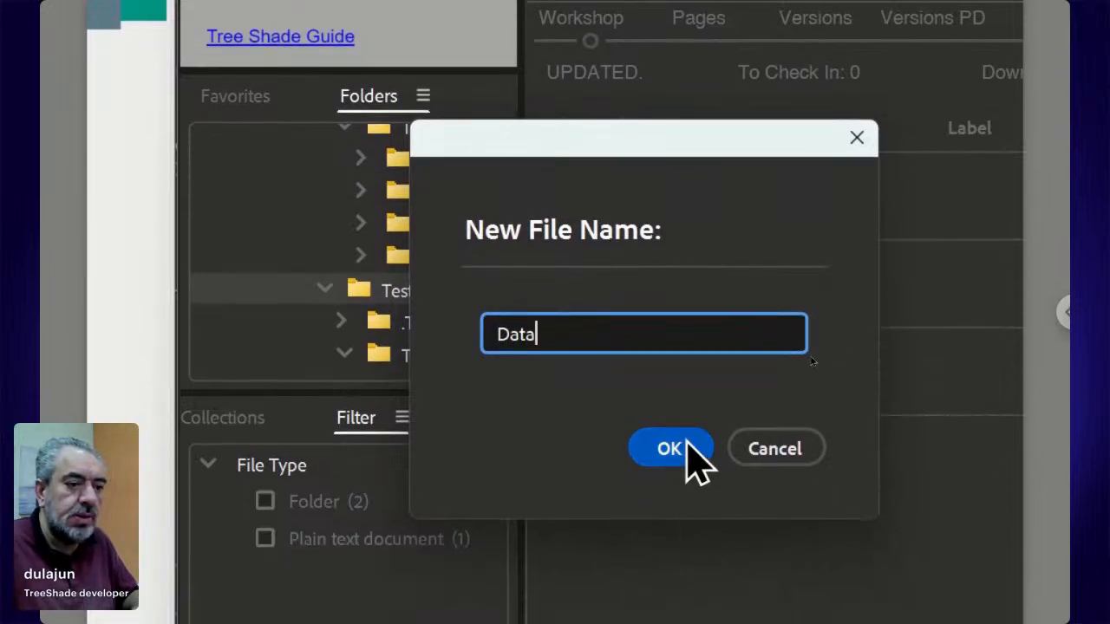
pyautogui.click(685, 530)
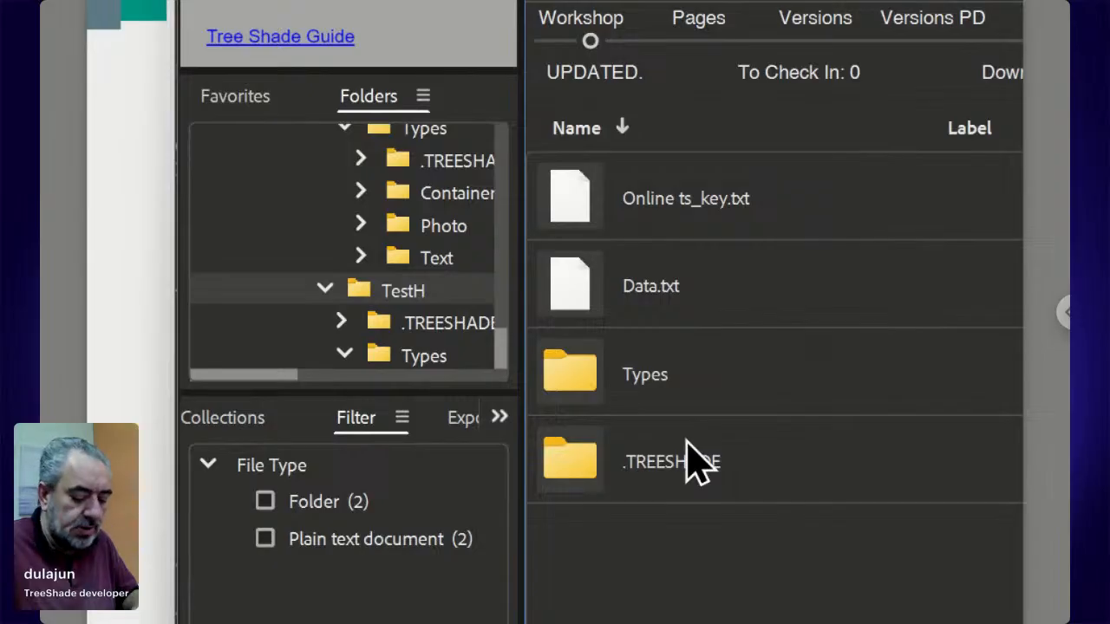
# - Create a new folder named Data in TestH to pair with Data.txt
pyautogui.hotkey('ctrl', 'shift', 'n')
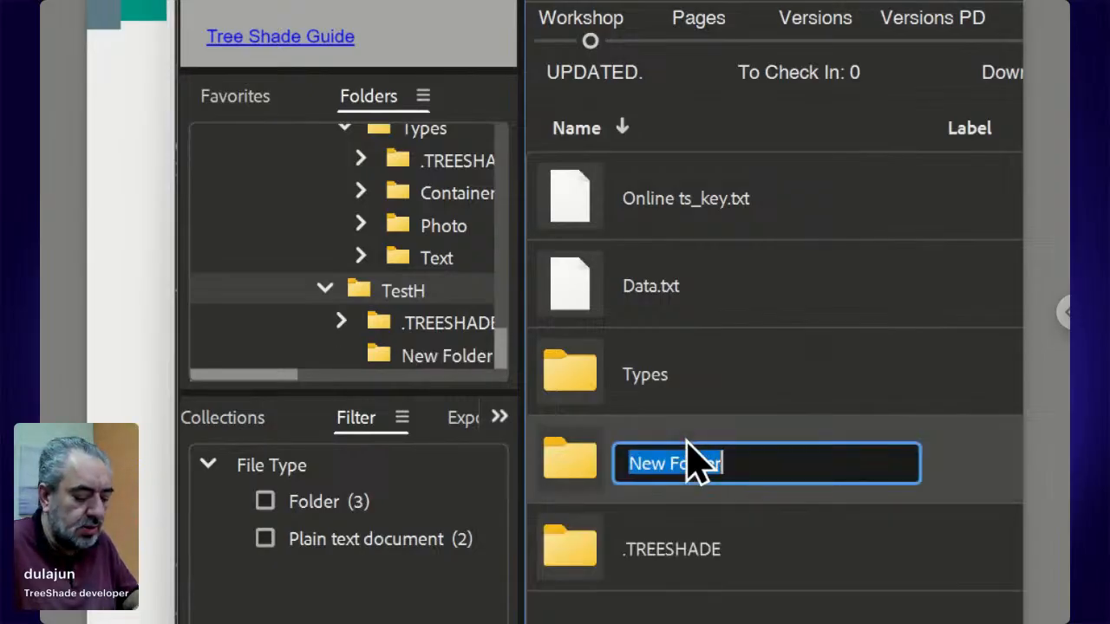
pyautogui.write('Data')
pyautogui.press('Return')
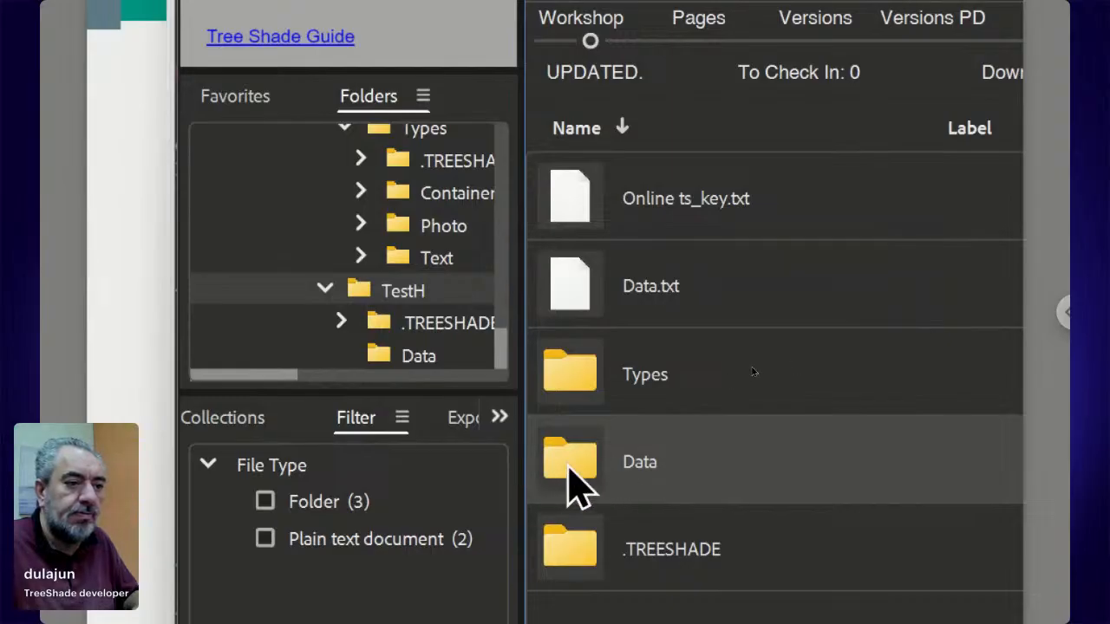
# - Open the Data folder and copy the picked Text type into it with the Copy Here change
pyautogui.doubleClick(575, 486)
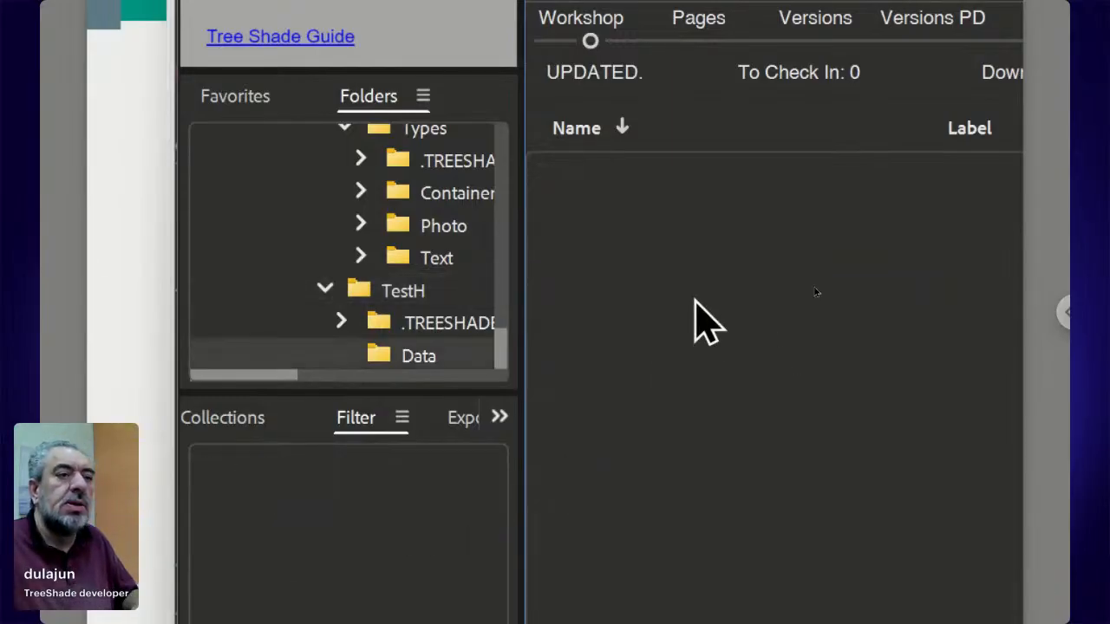
pyautogui.rightClick(638, 298)
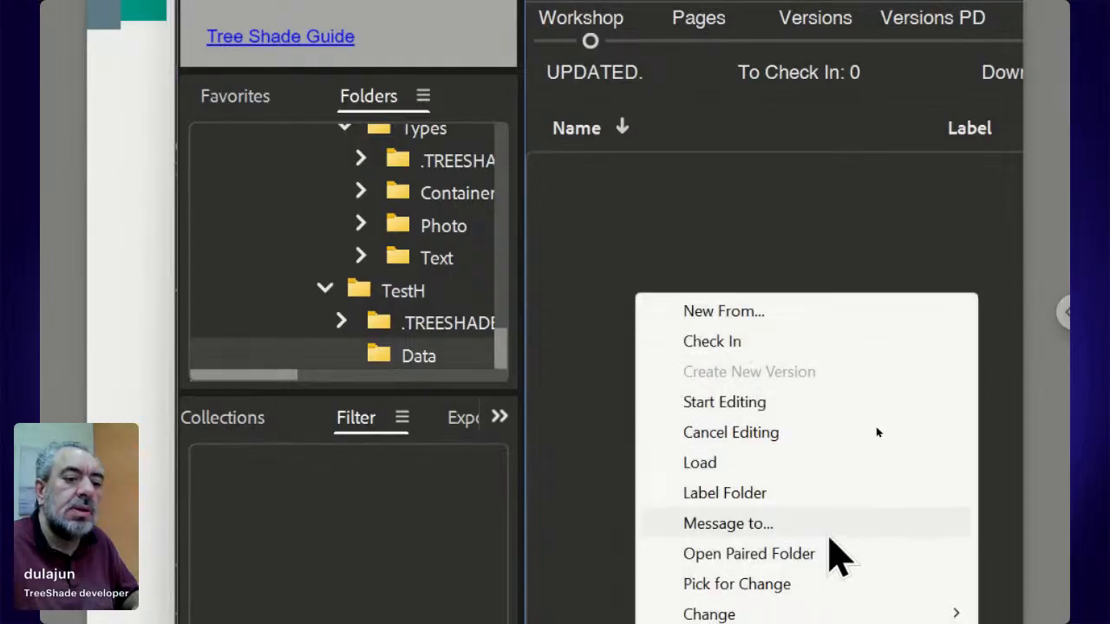
pyautogui.moveTo(804, 527)
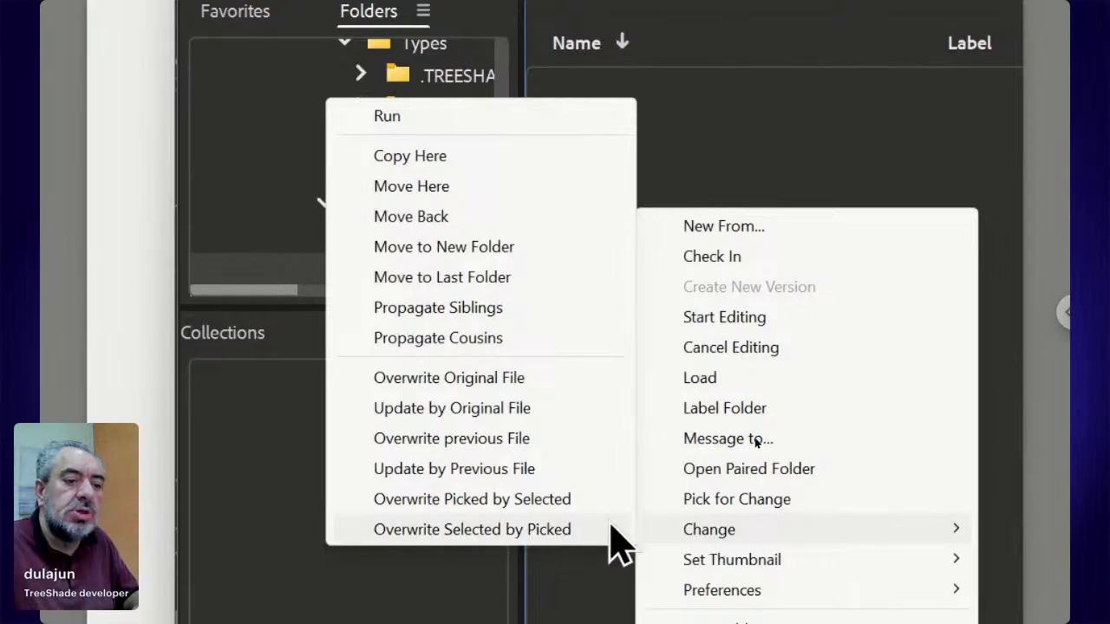
pyautogui.click(466, 160)
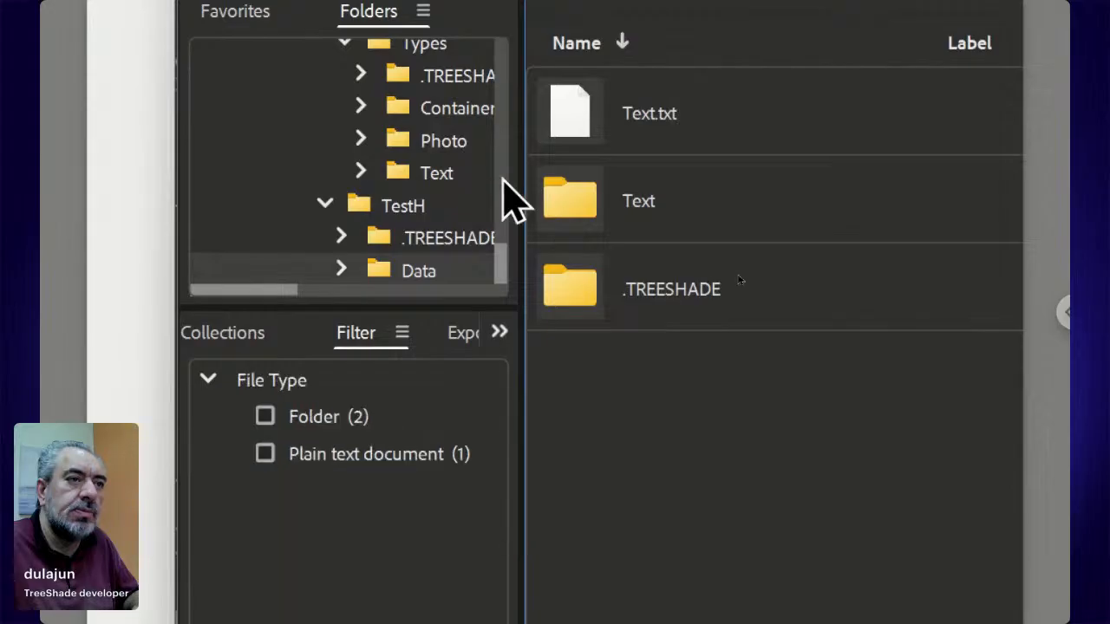
# - Move the copied Text subfolder inside Data to the Tree Shade trash
pyautogui.click(584, 219)
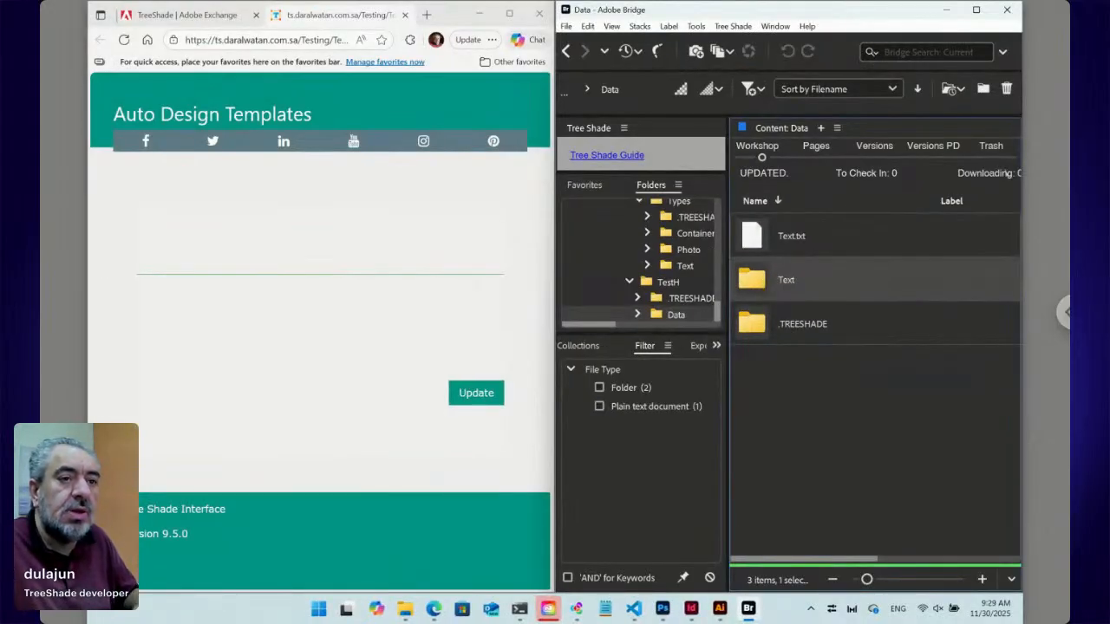
pyautogui.click(734, 27)
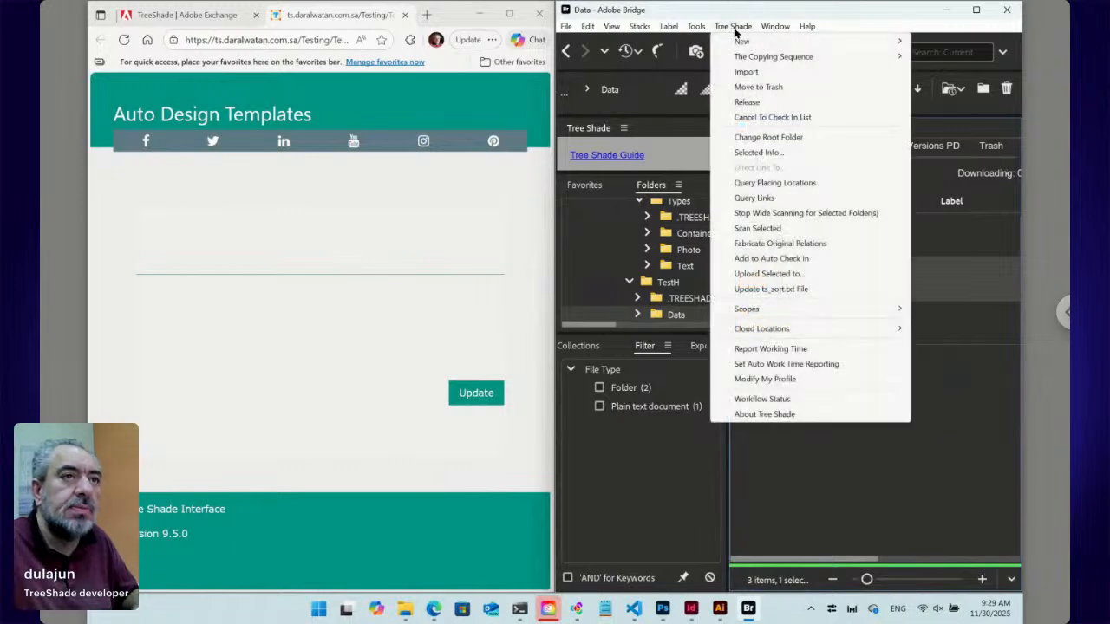
pyautogui.click(746, 87)
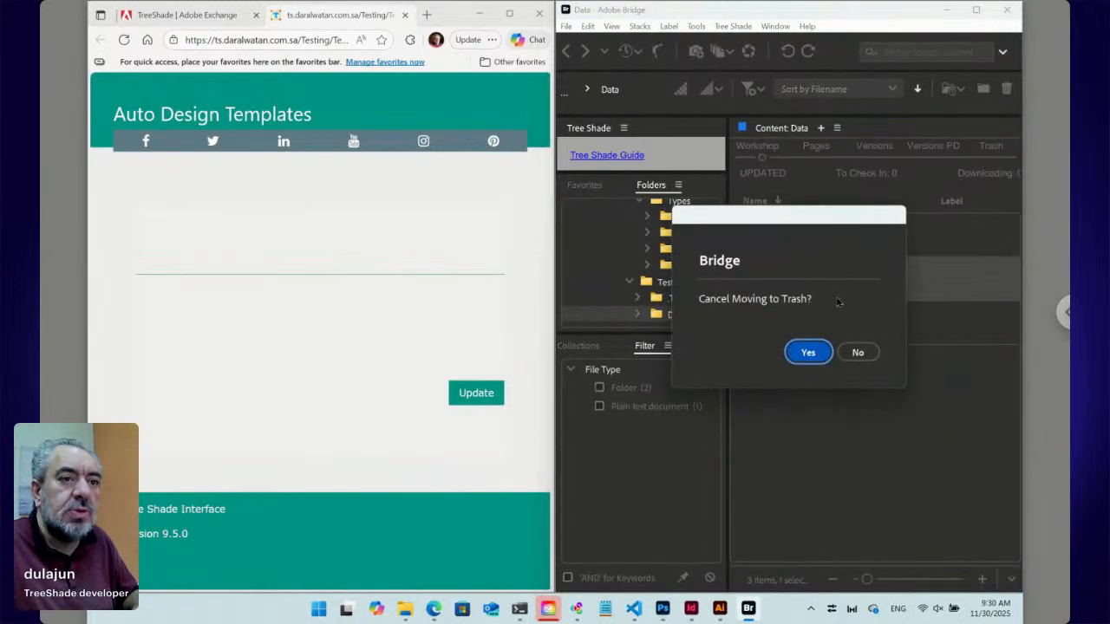
pyautogui.click(856, 352)
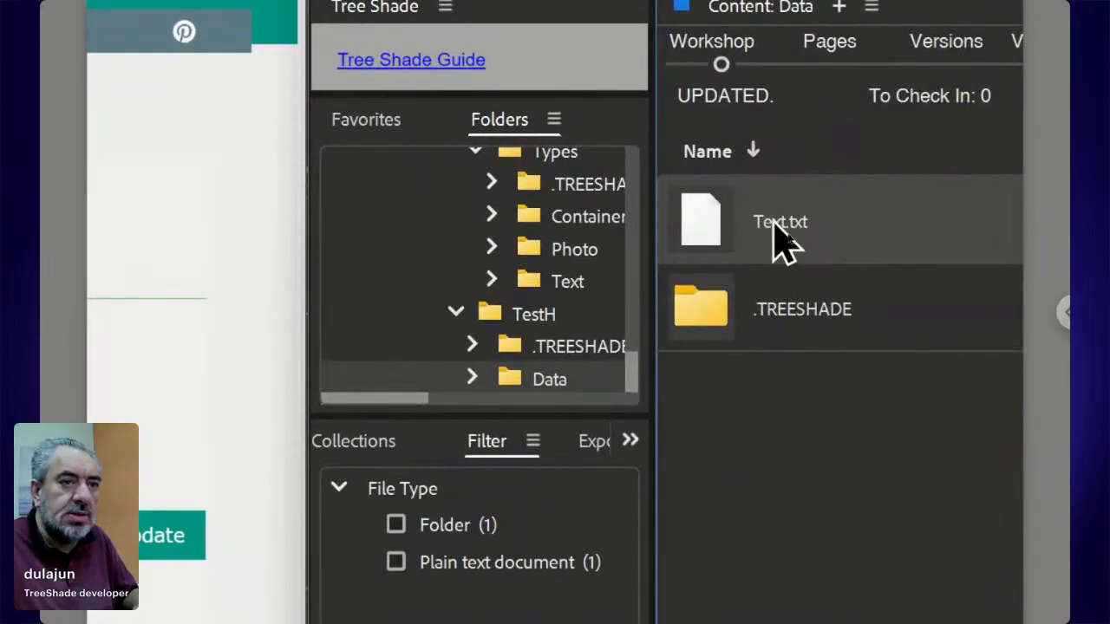
# - Rename the copied Text.txt in the Data folder as ID00000 ts_opt [Text].txt
pyautogui.click(776, 224)
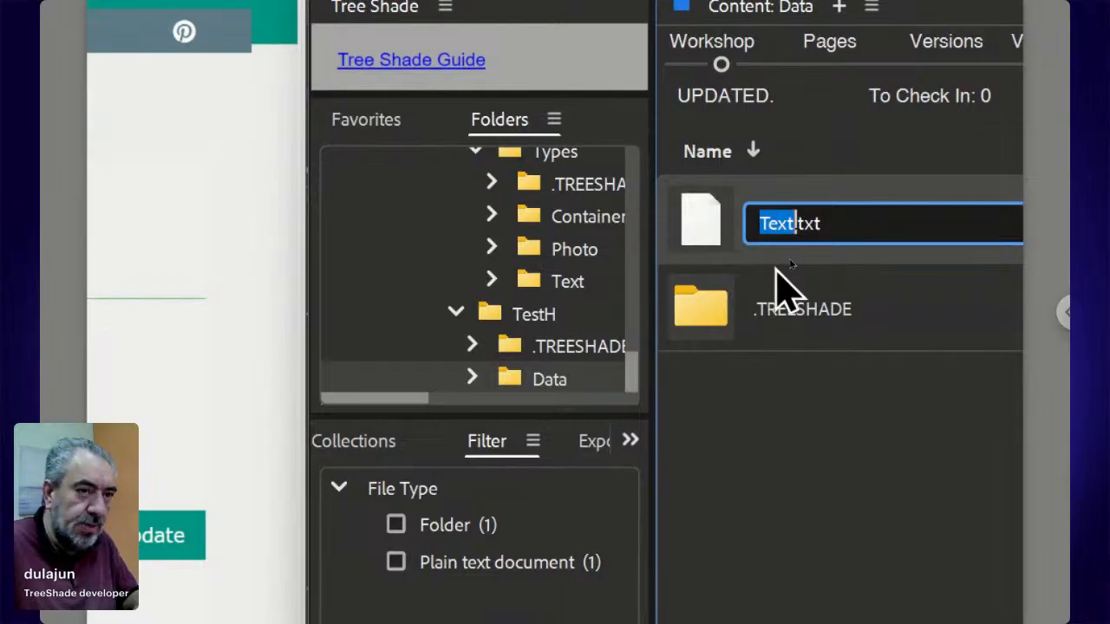
pyautogui.press('Left')
pyautogui.write('[')
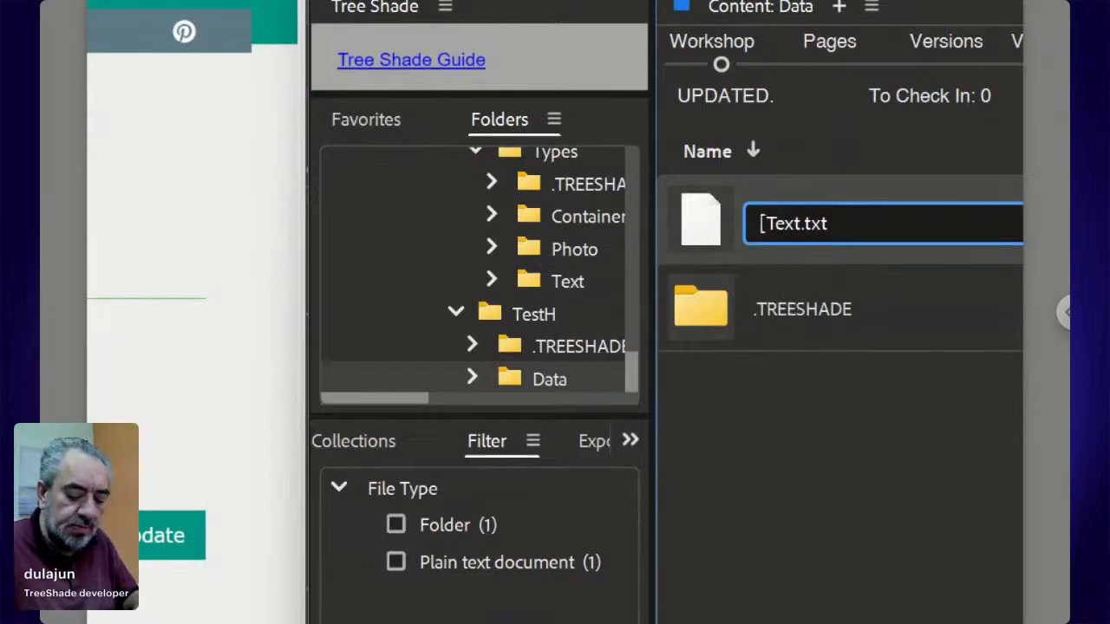
pyautogui.click(802, 223)
pyautogui.write(']')
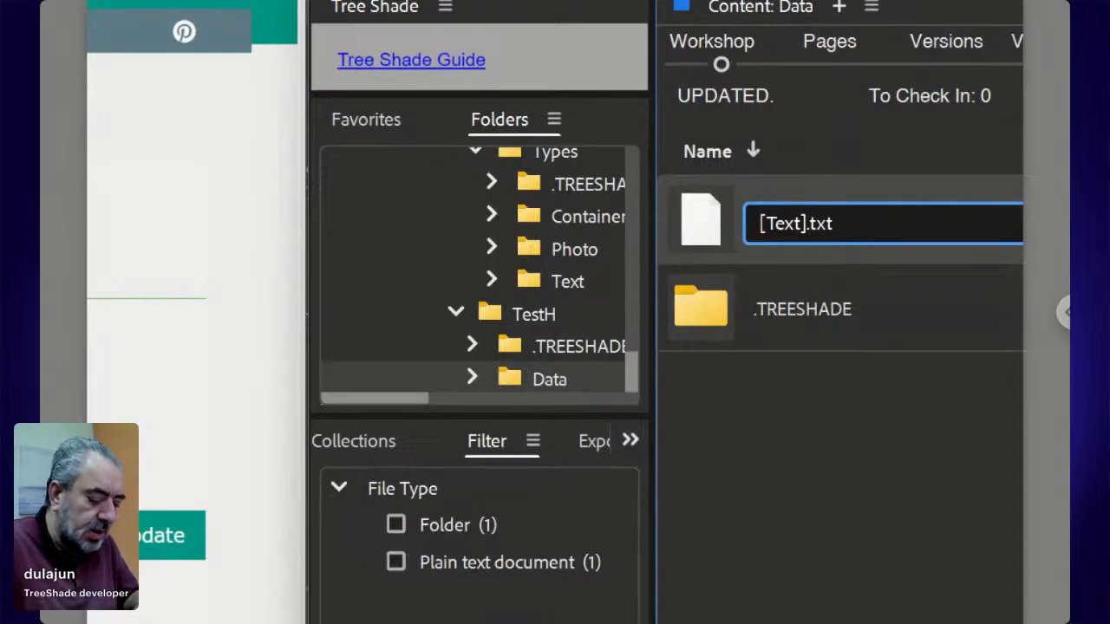
pyautogui.write('ID')
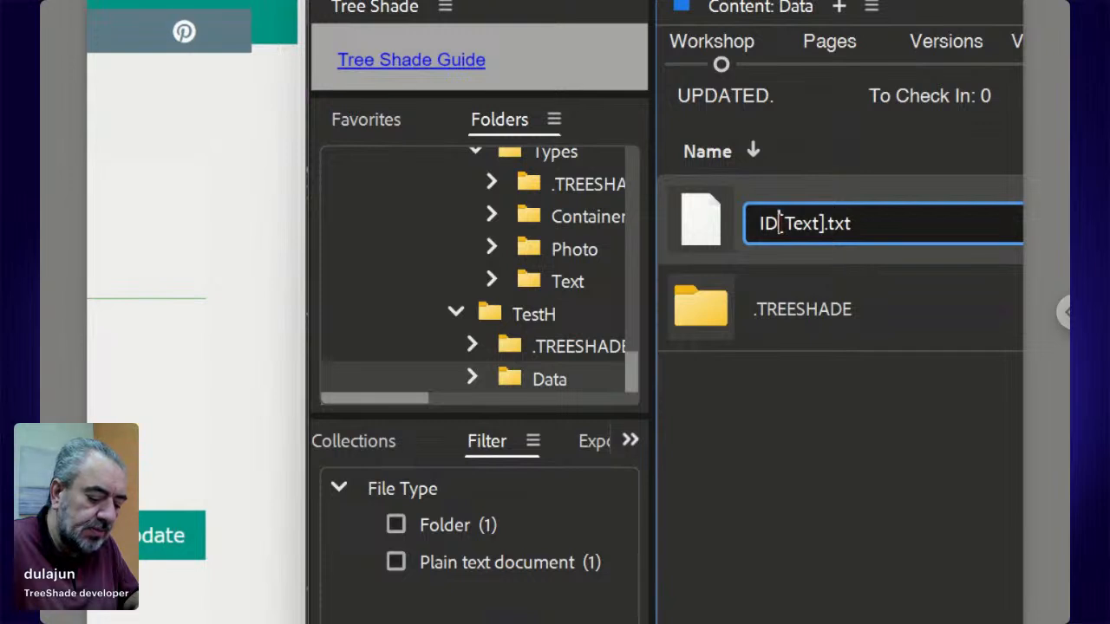
pyautogui.write('00000 ')
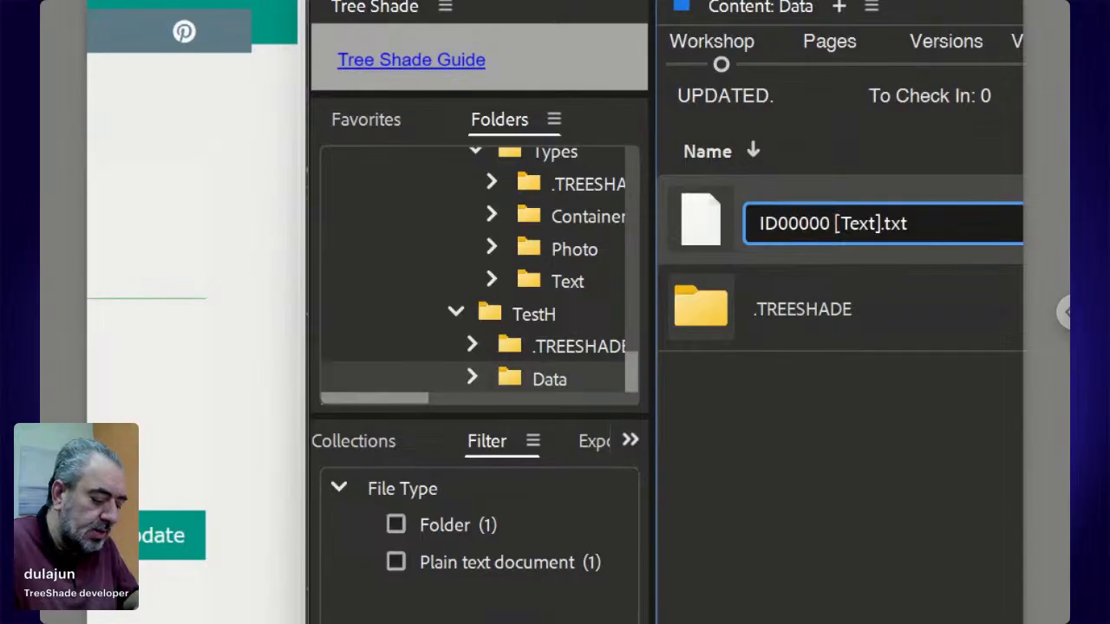
pyautogui.write('ts_opt')
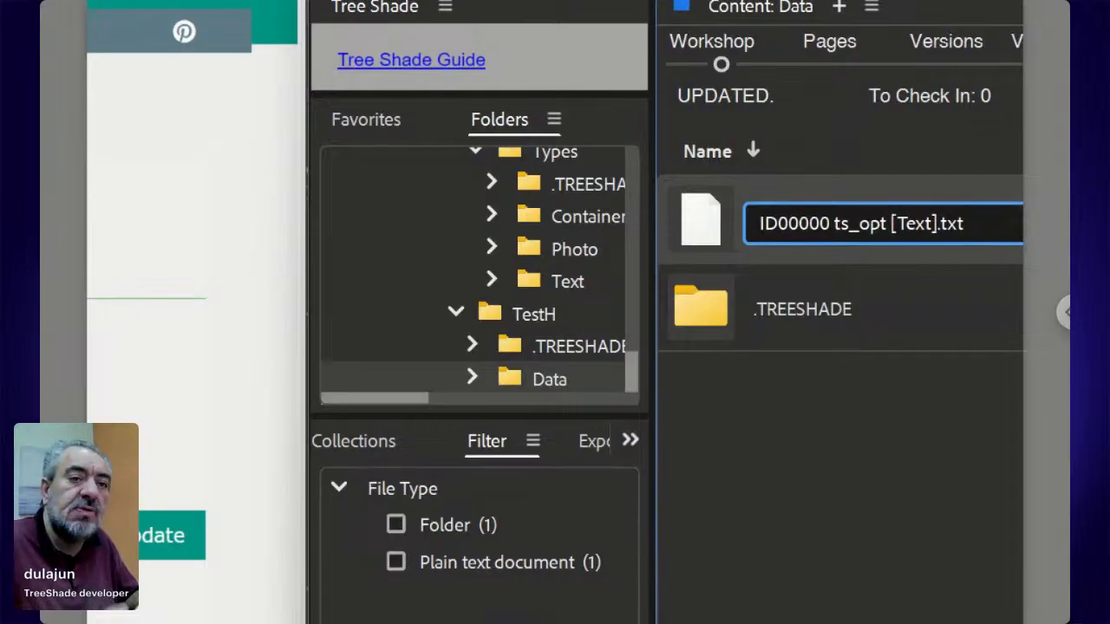
pyautogui.press('Return')
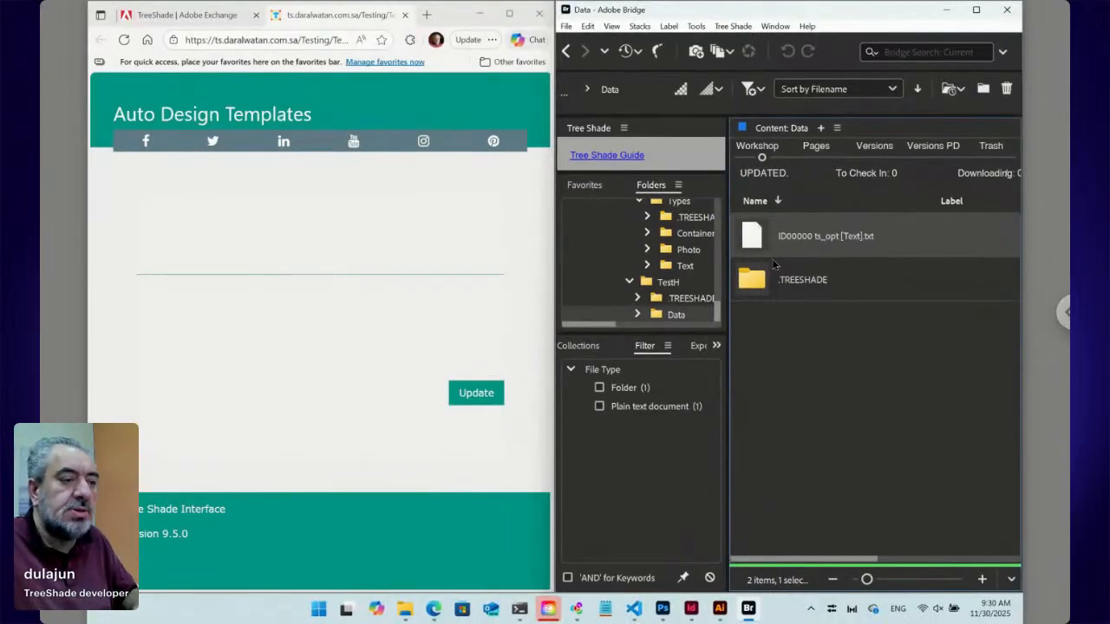
# - Reload the TestH online form and expand the type choices of its Text entry
pyautogui.click(124, 40)
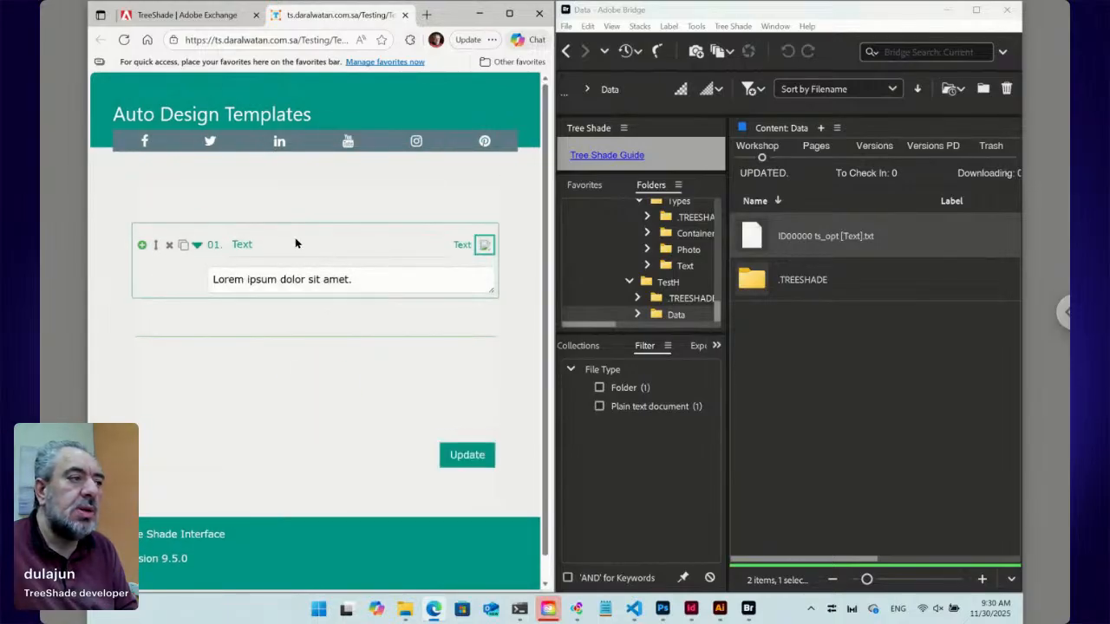
pyautogui.click(489, 247)
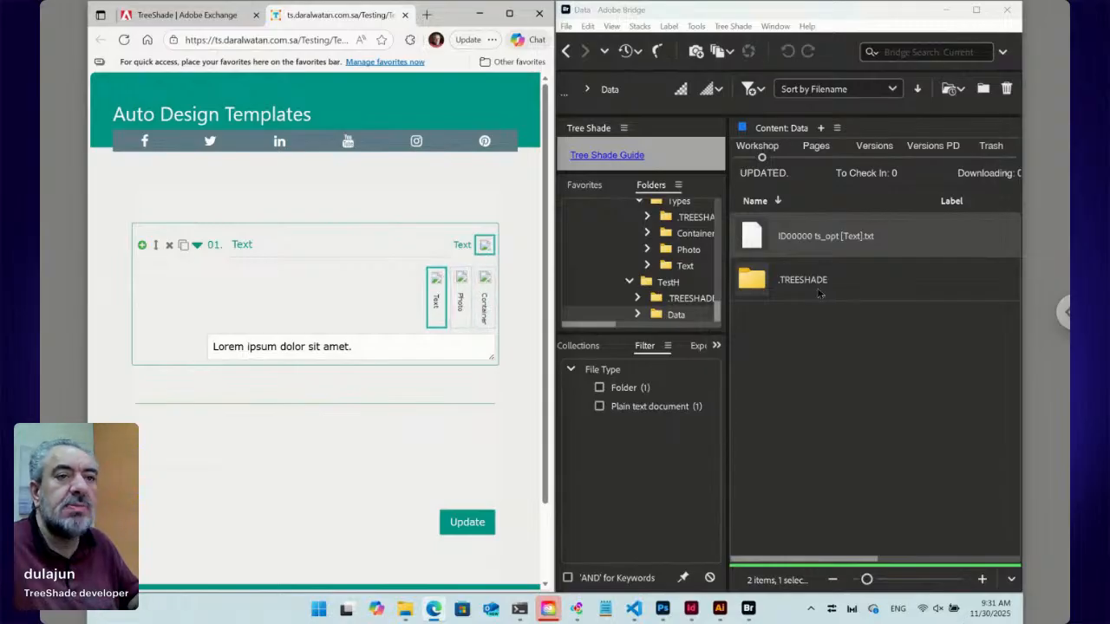
# - In Adobe Bridge, open TestH's Types folder and set Text.txt's thumbnail from the image file align-left.png in Downloads
pyautogui.click(566, 51)
pyautogui.doubleClick(794, 330)
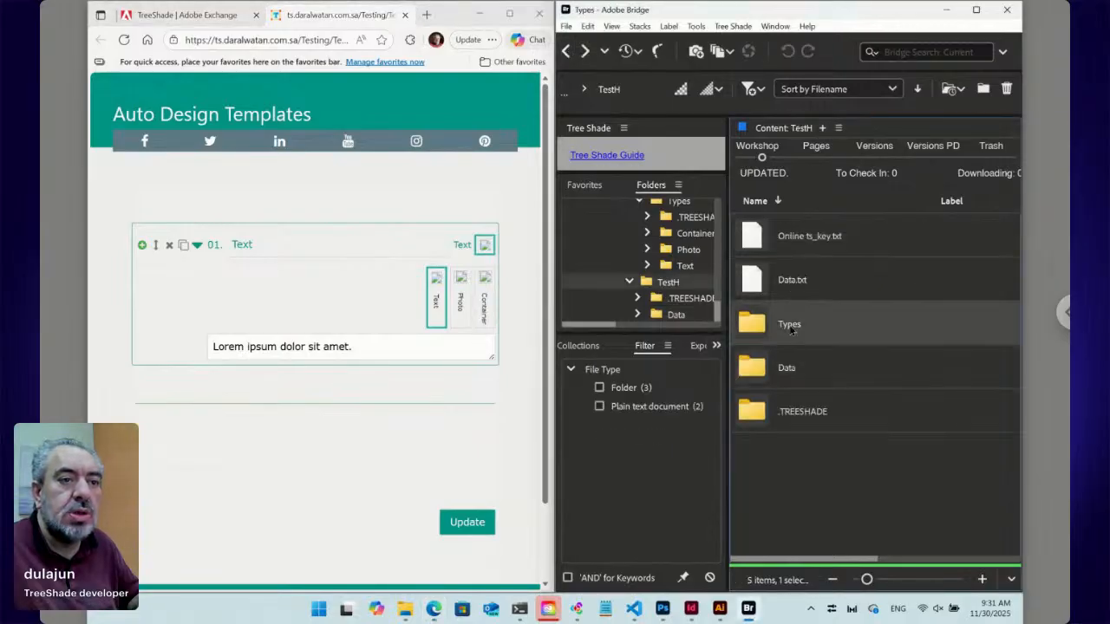
pyautogui.click(804, 248)
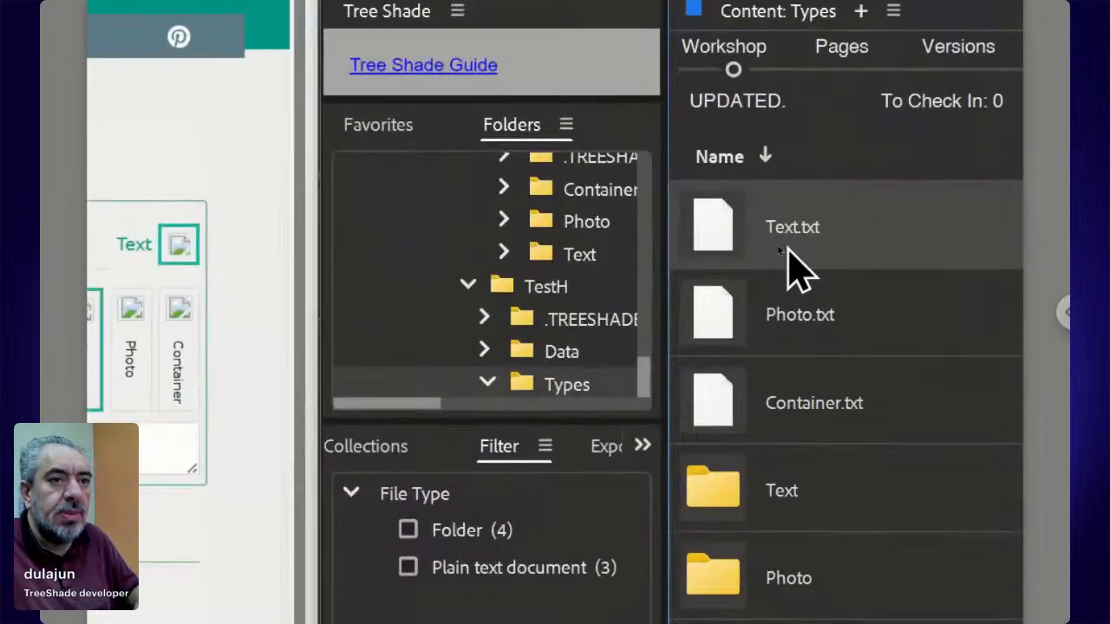
pyautogui.rightClick(760, 238)
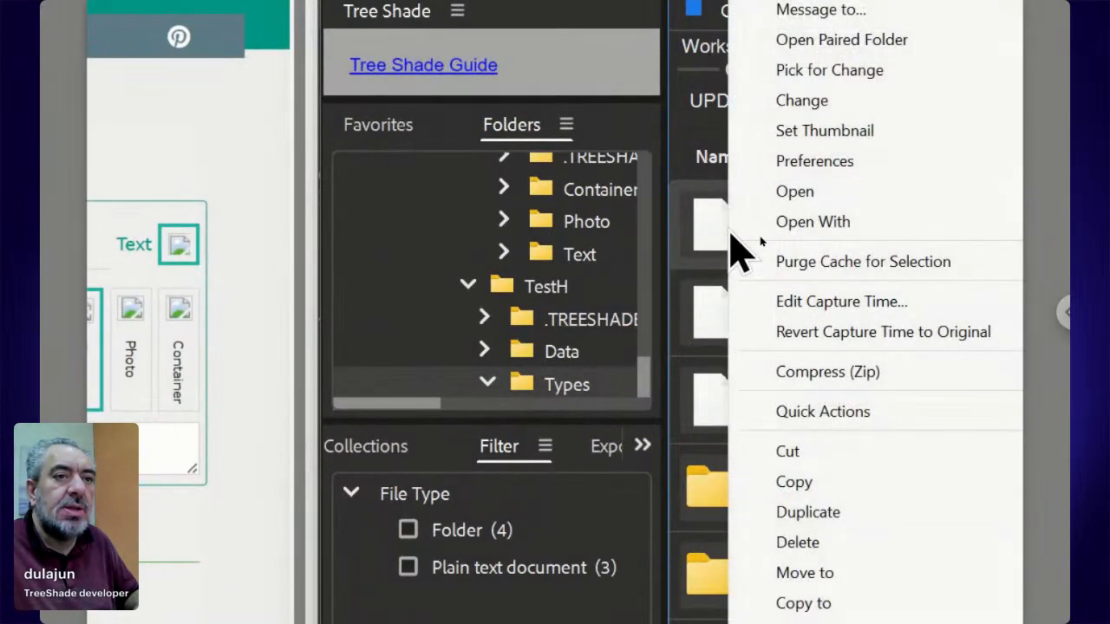
pyautogui.moveTo(826, 139)
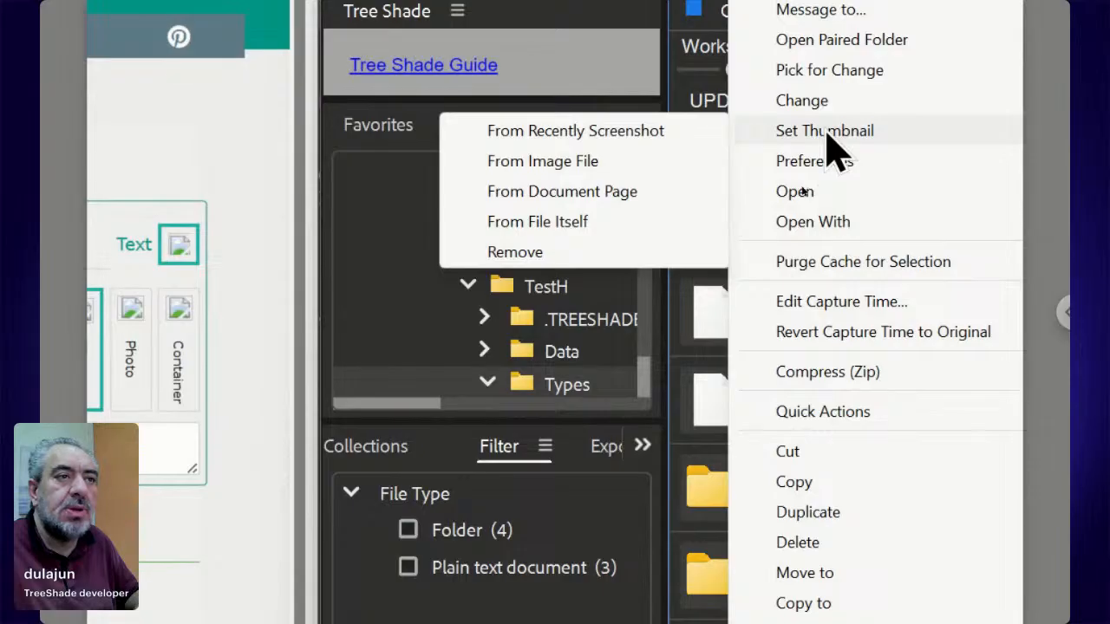
pyautogui.click(557, 165)
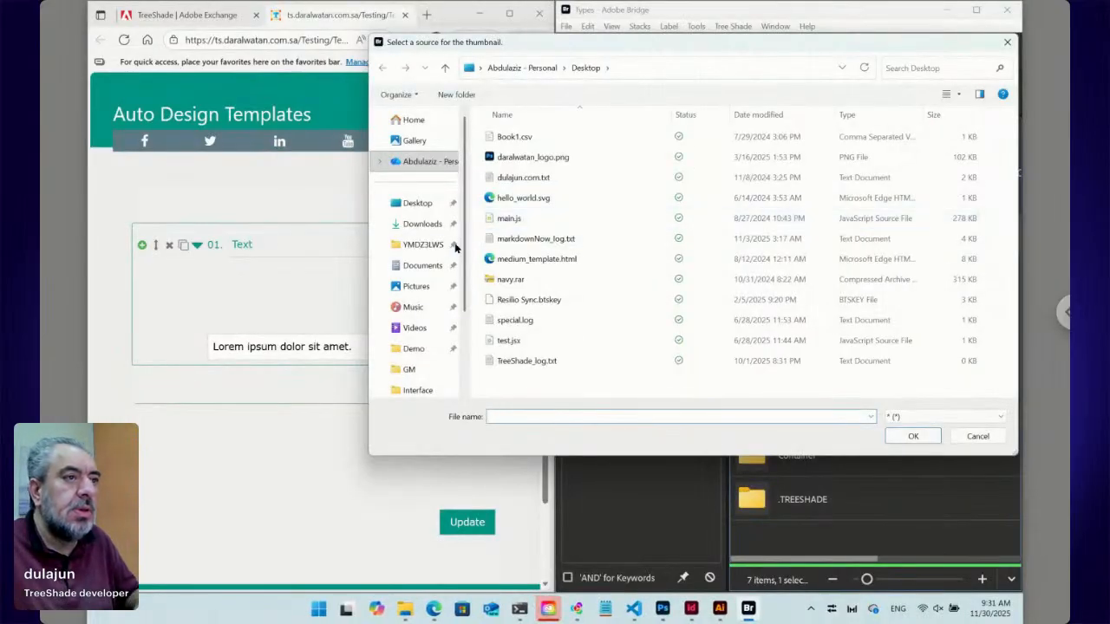
pyautogui.click(427, 227)
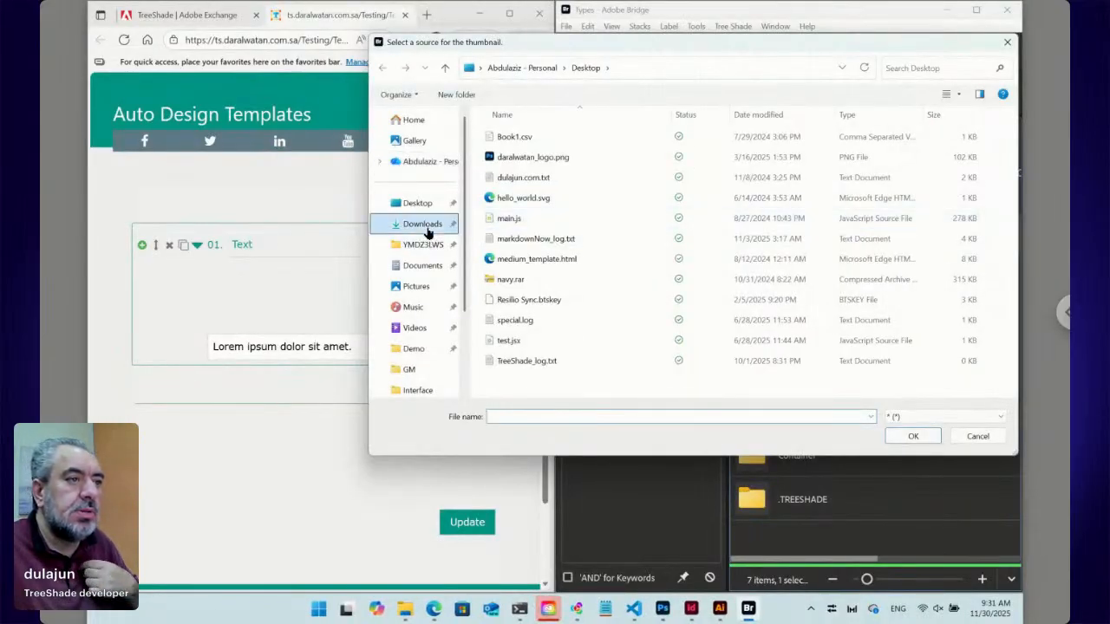
pyautogui.scroll(-10, 801, 326)
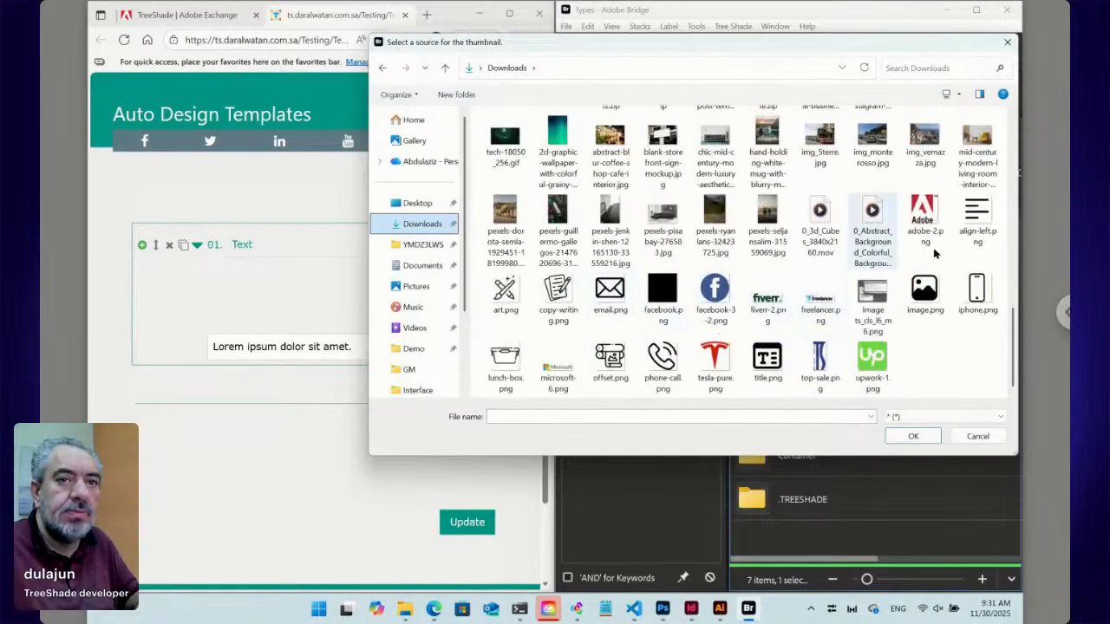
pyautogui.click(977, 217)
pyautogui.click(913, 436)
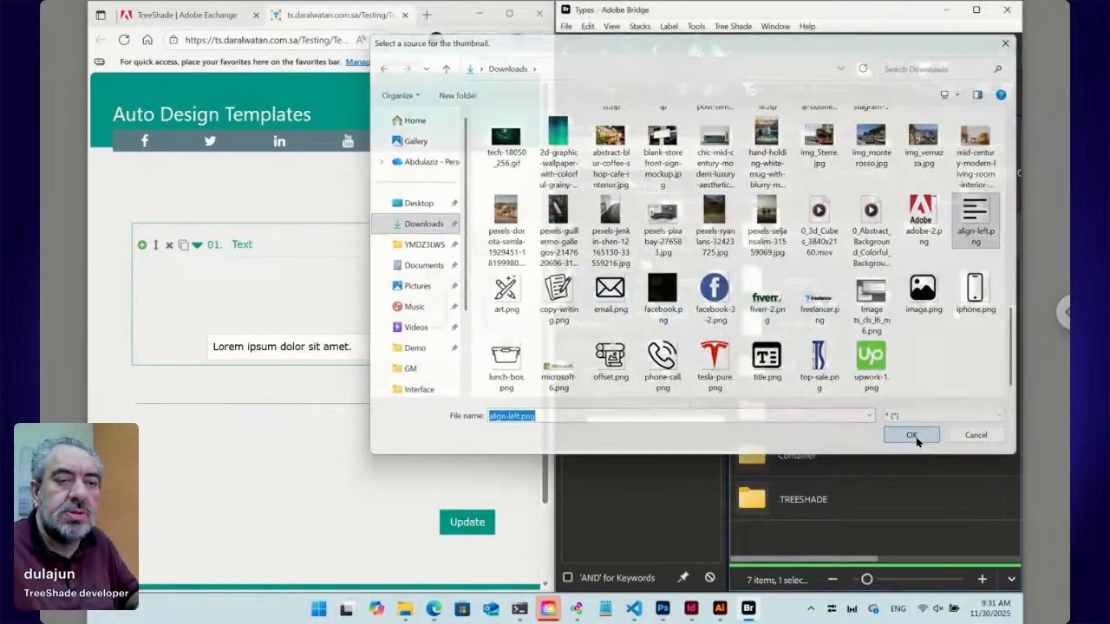
# - Set the thumbnail of Photo.txt in the Types folder from the image file image.png in Downloads
pyautogui.click(763, 284)
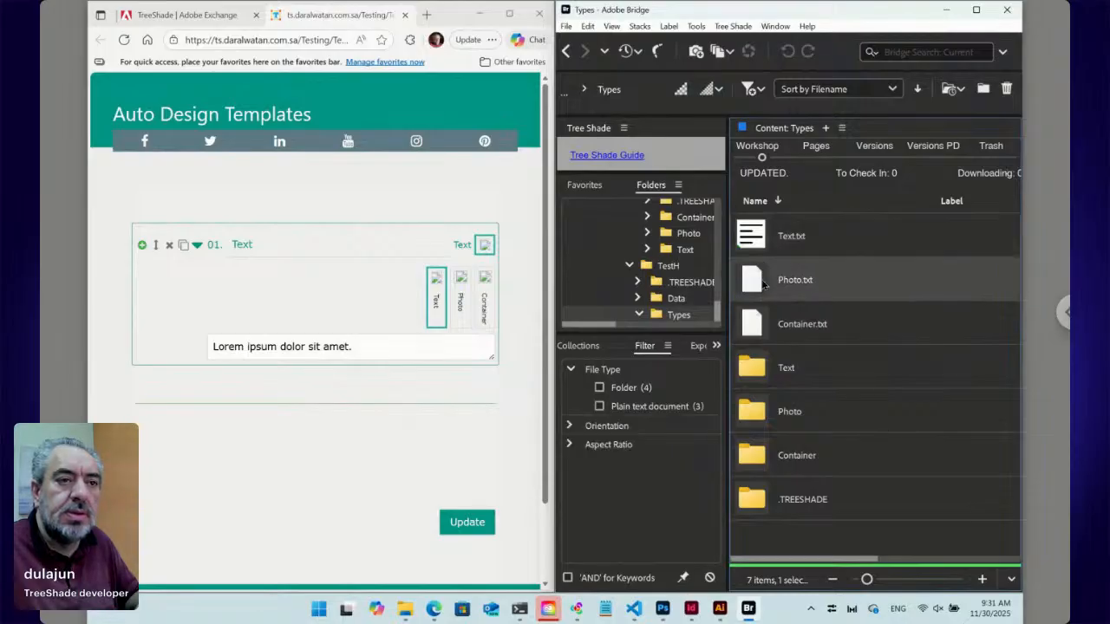
pyautogui.rightClick(755, 283)
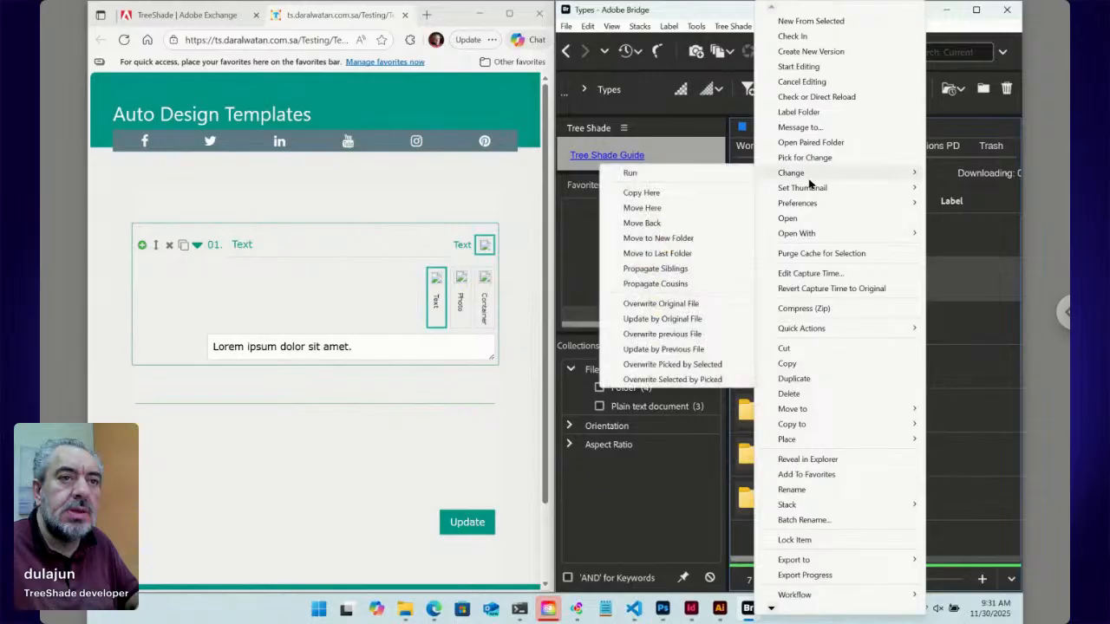
pyautogui.moveTo(808, 189)
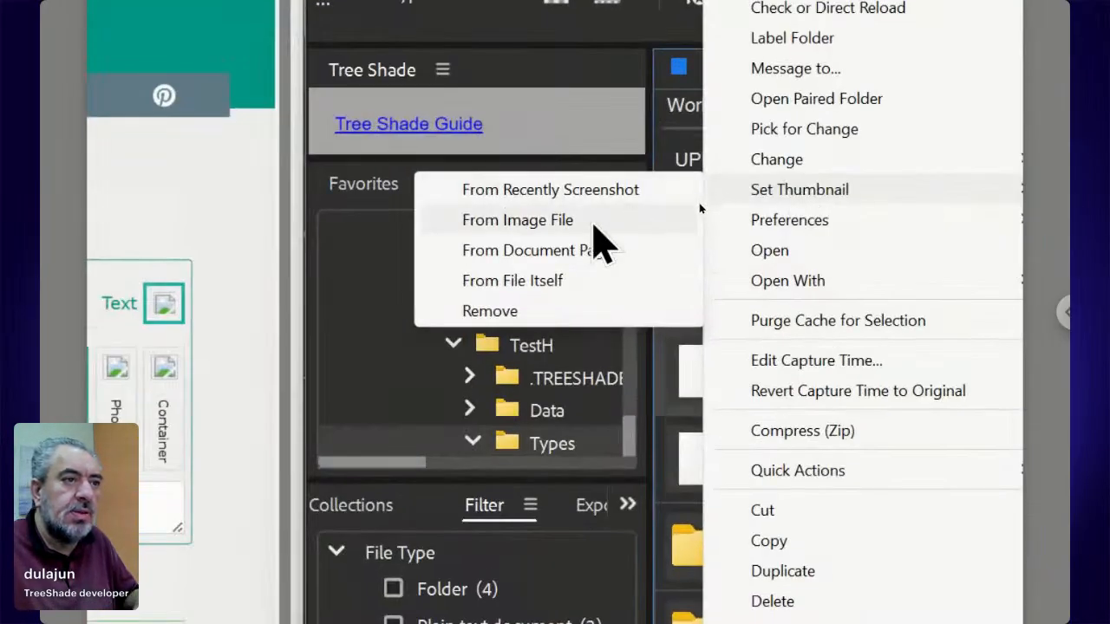
pyautogui.click(595, 224)
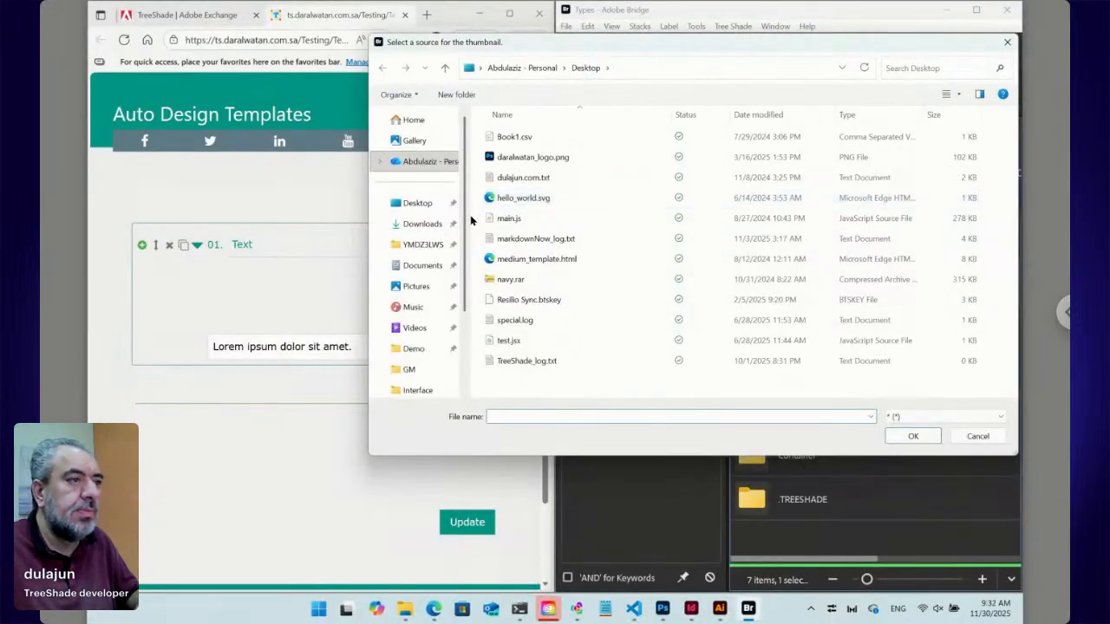
pyautogui.click(435, 227)
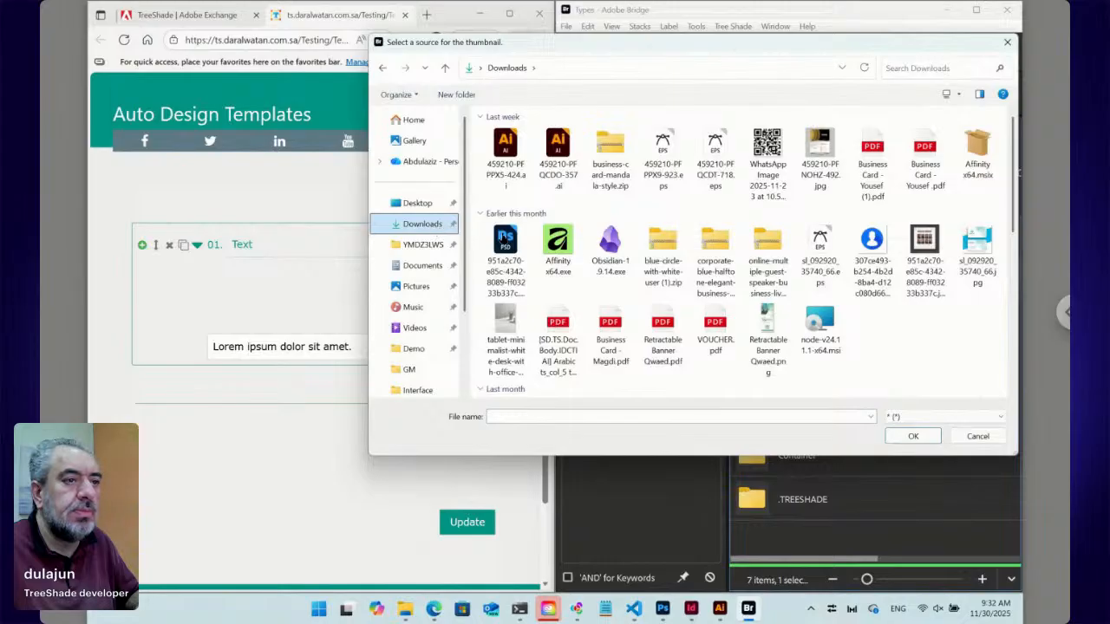
pyautogui.scroll(-10, 818, 279)
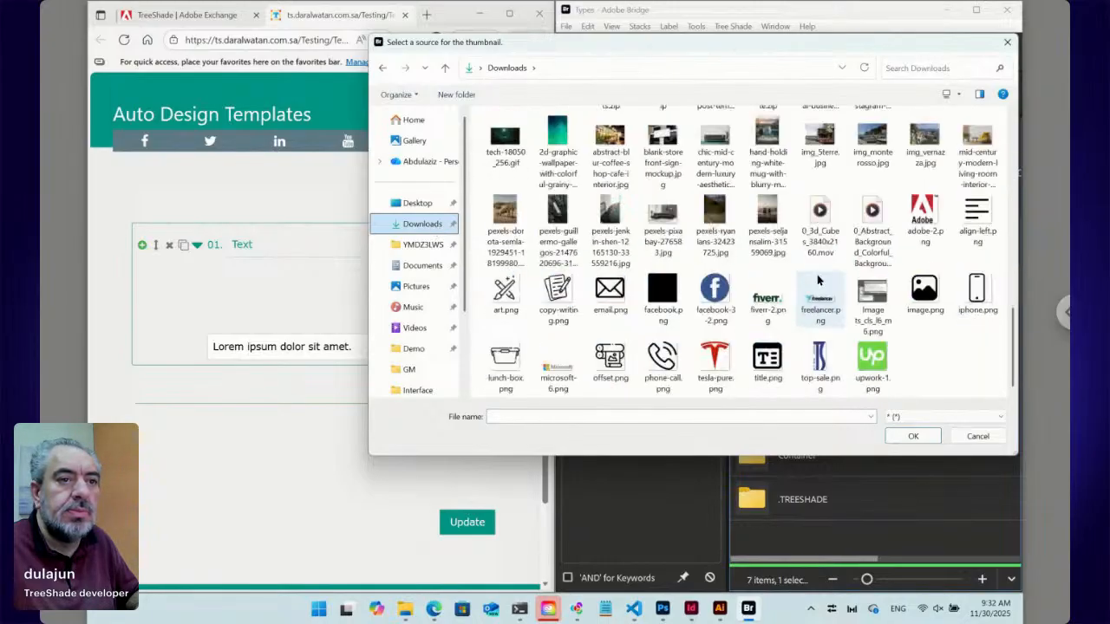
pyautogui.click(883, 293)
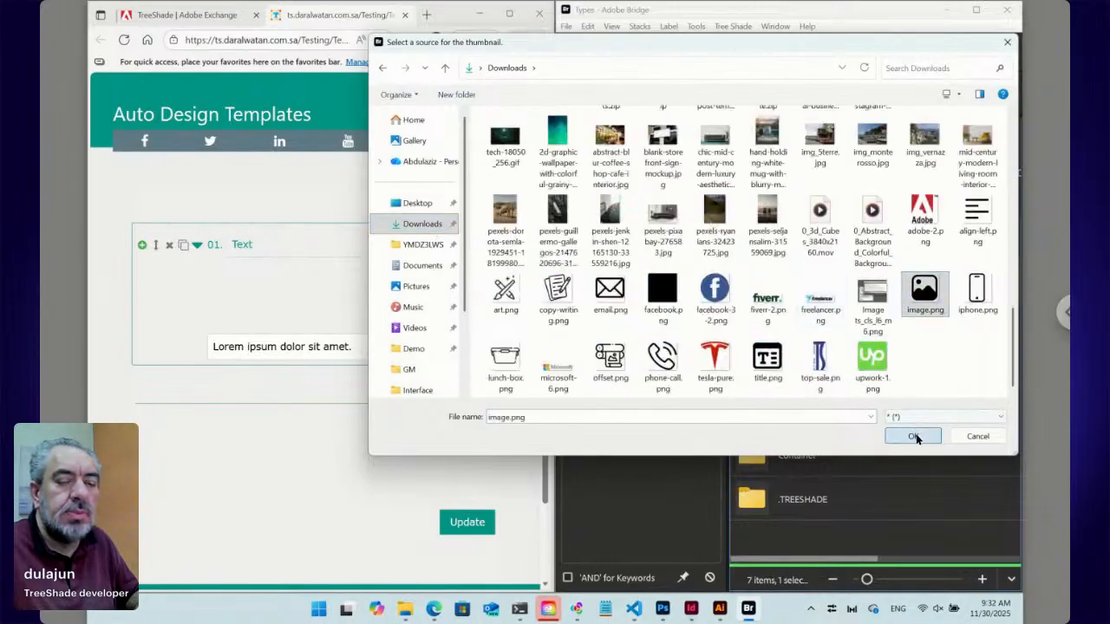
pyautogui.click(913, 436)
# - Set the thumbnail of Container.txt in the Types folder from the image file lunch-box.png in Downloads
pyautogui.click(764, 332)
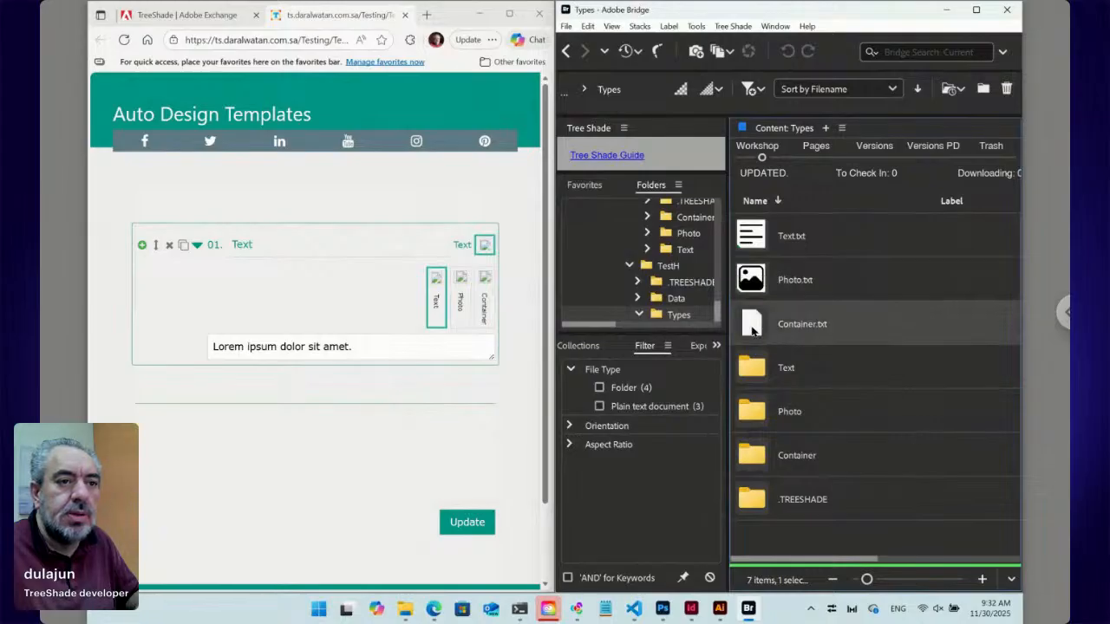
pyautogui.rightClick(753, 332)
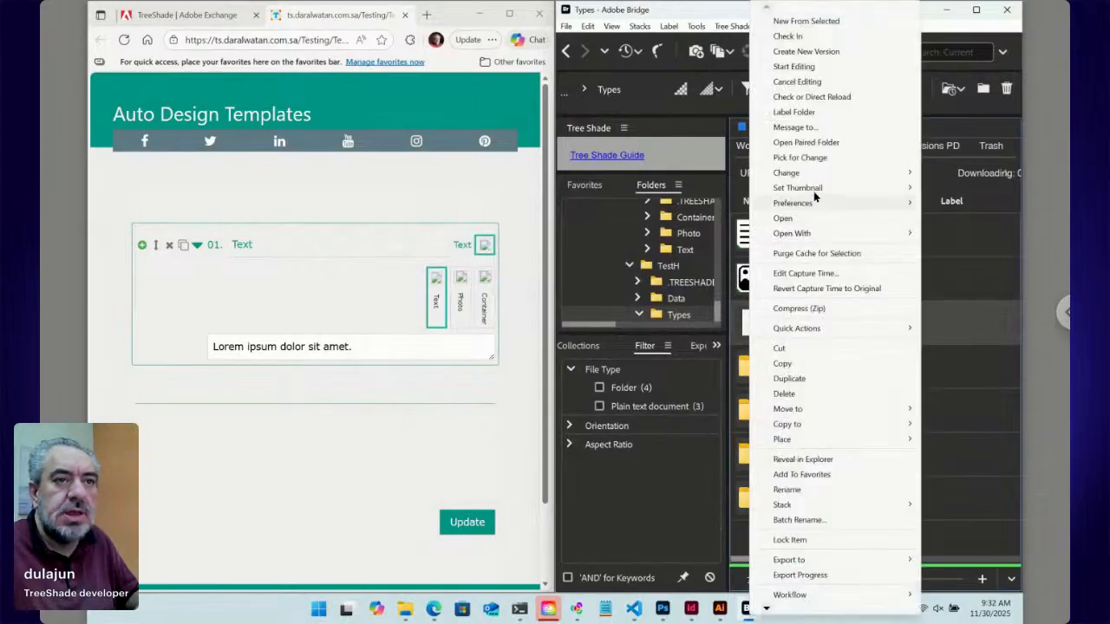
pyautogui.moveTo(806, 188)
pyautogui.click(679, 204)
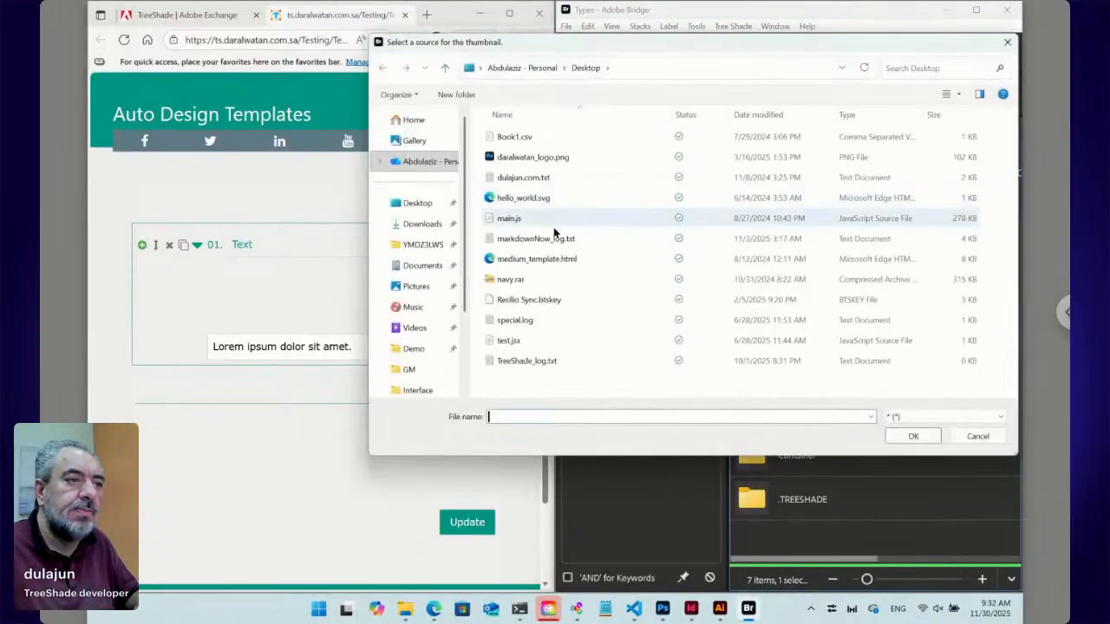
pyautogui.click(433, 227)
pyautogui.scroll(-10, 609, 290)
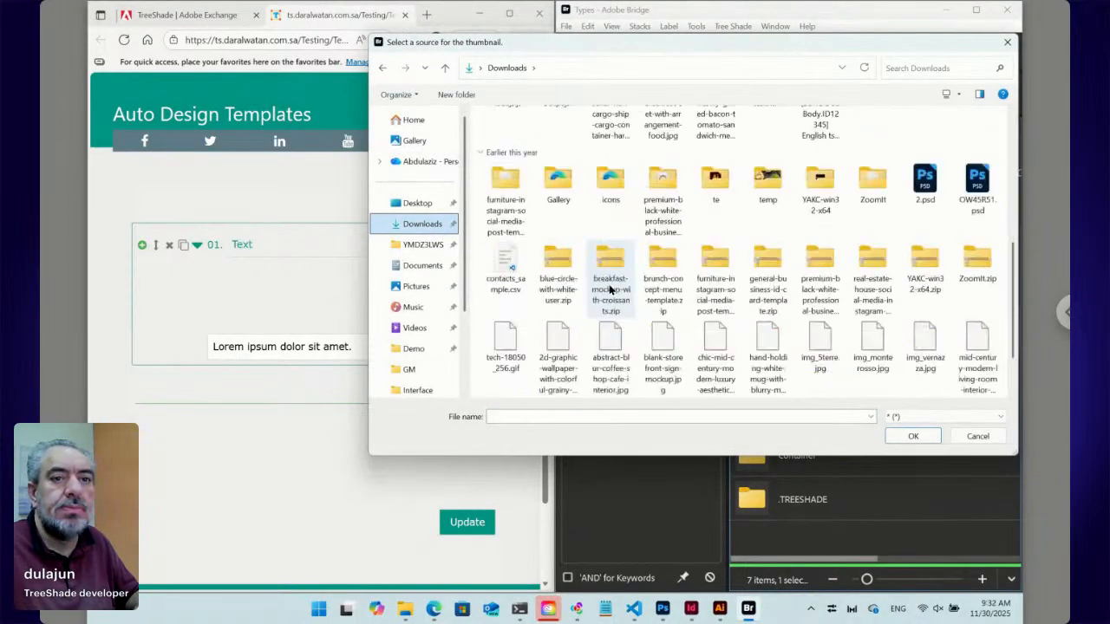
pyautogui.click(512, 357)
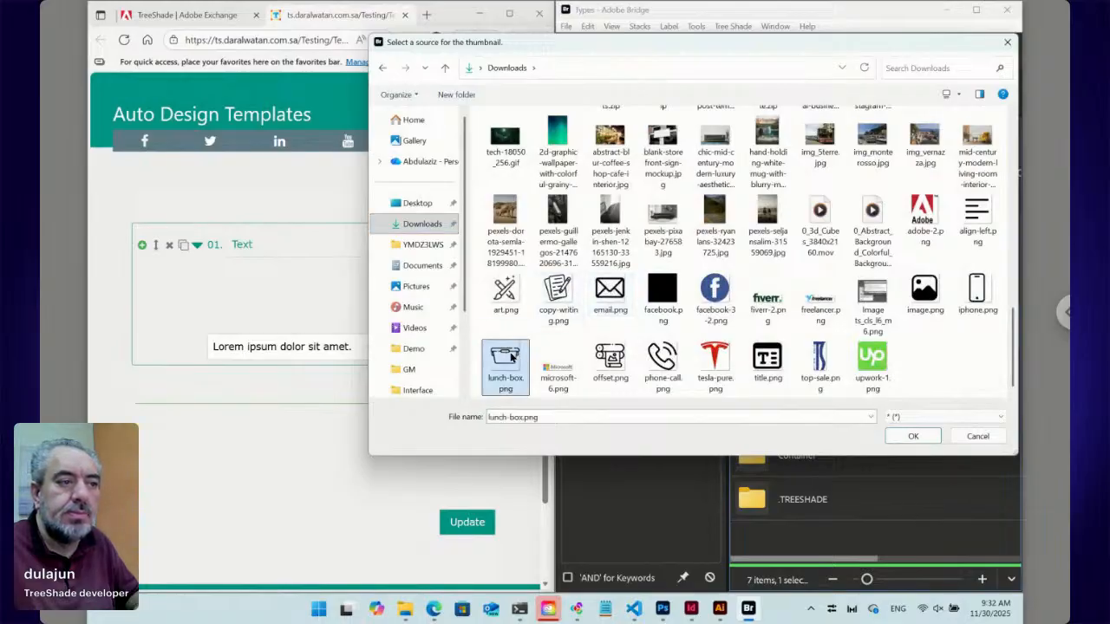
pyautogui.click(913, 437)
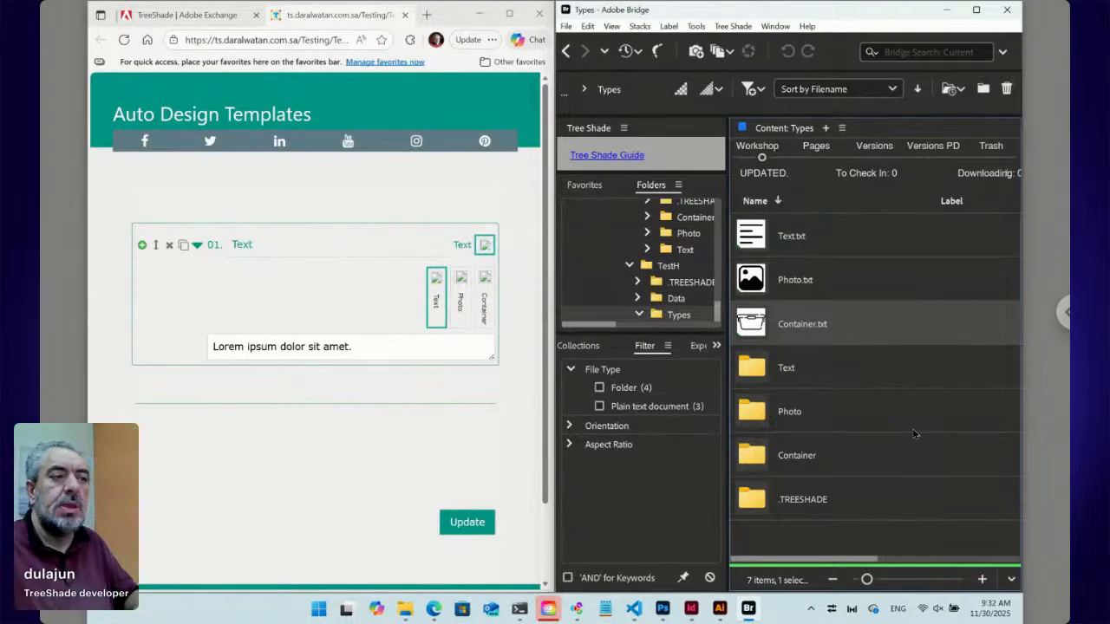
# - Reload the TestH online form in the browser and, with the Text entry's type choices expanded, rename the entry as Title
pyautogui.click(124, 40)
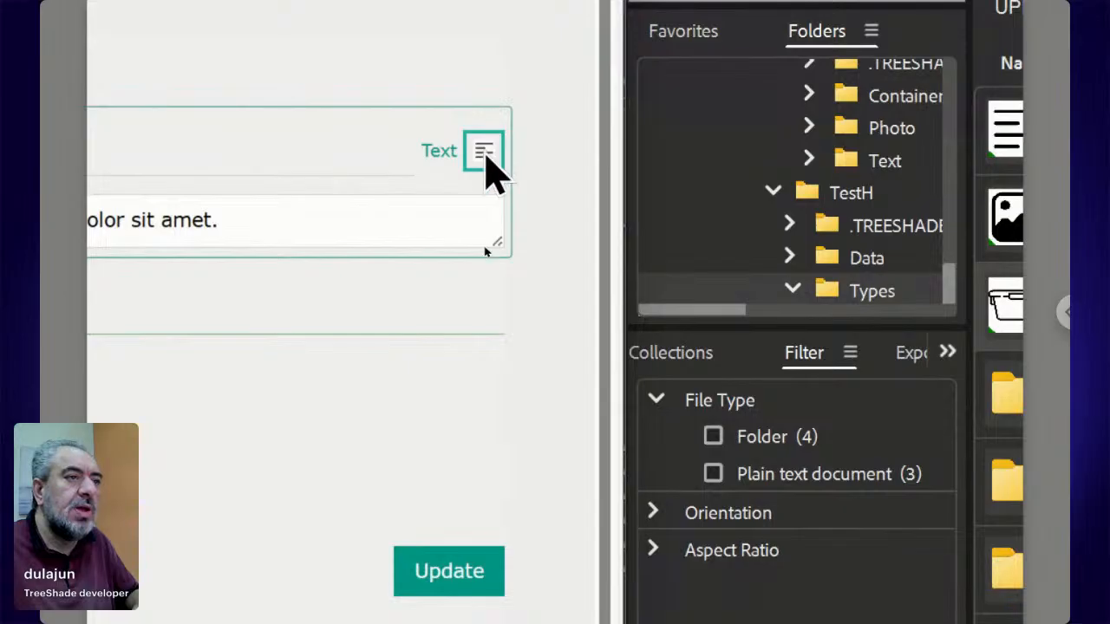
pyautogui.click(487, 161)
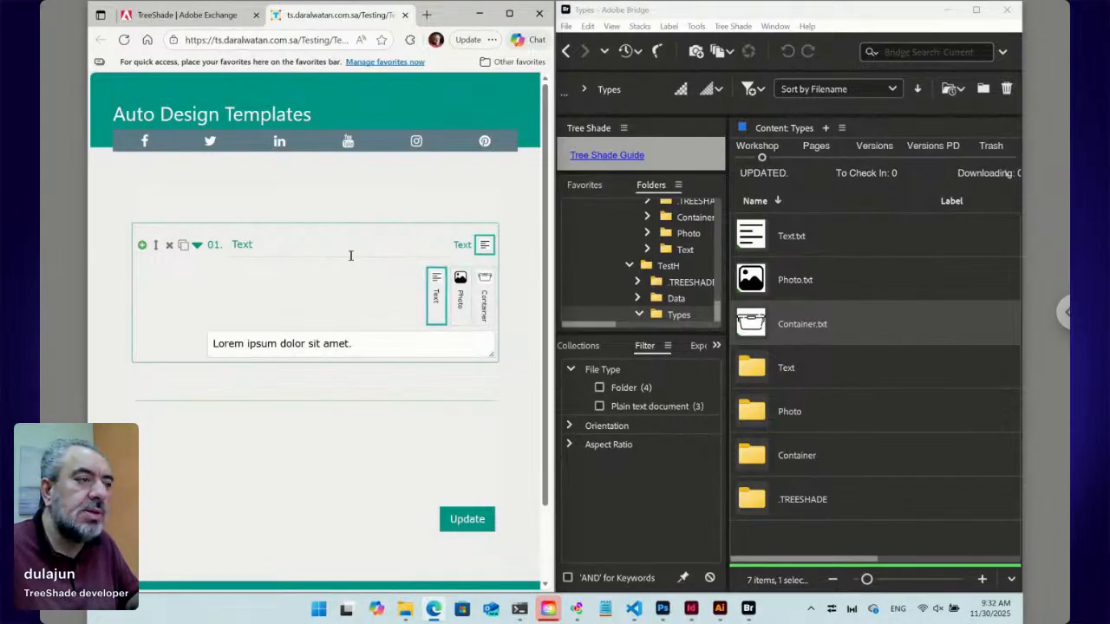
pyautogui.click(267, 247)
pyautogui.doubleClick(265, 247)
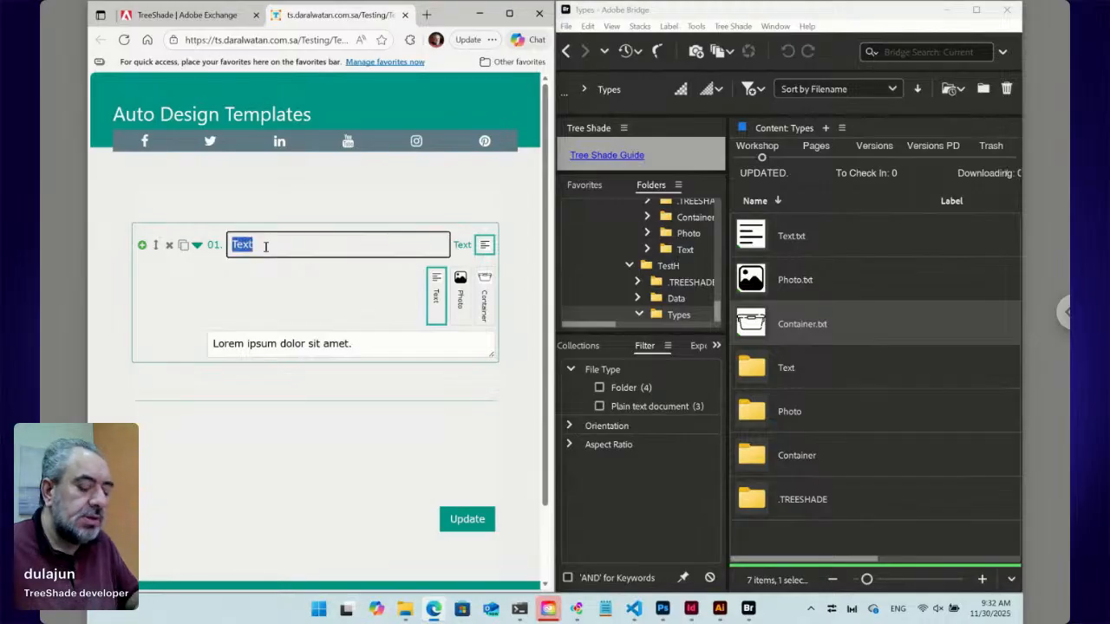
pyautogui.write('T')
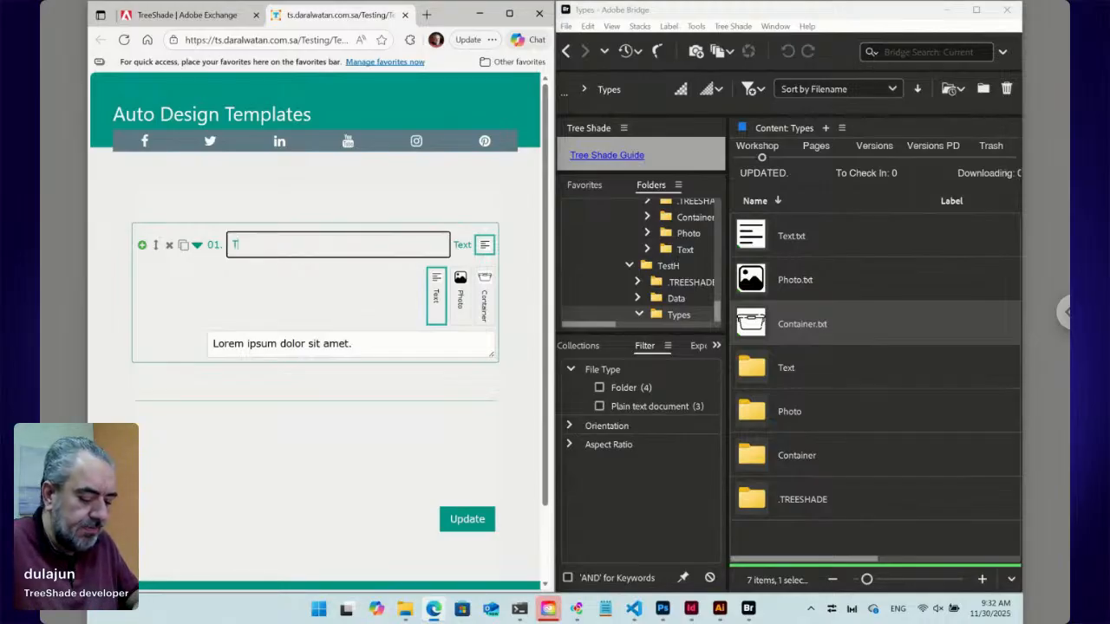
# - Replace the Title entry's placeholder text with "Title comes here."
pyautogui.click(283, 342)
pyautogui.tripleClick(283, 343)
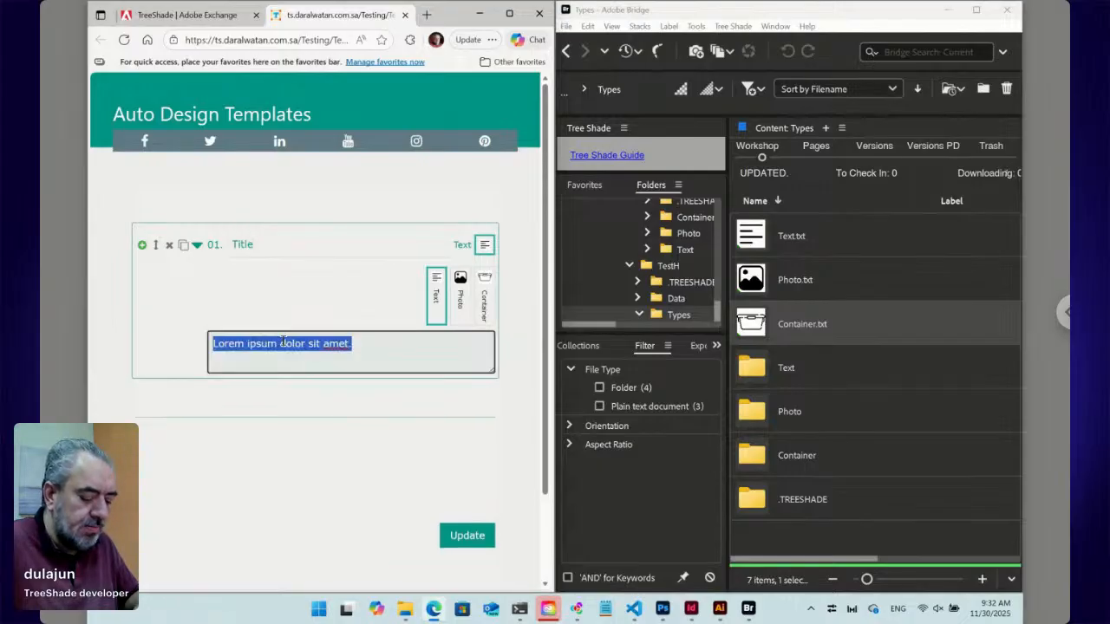
pyautogui.write('Title comes here.')
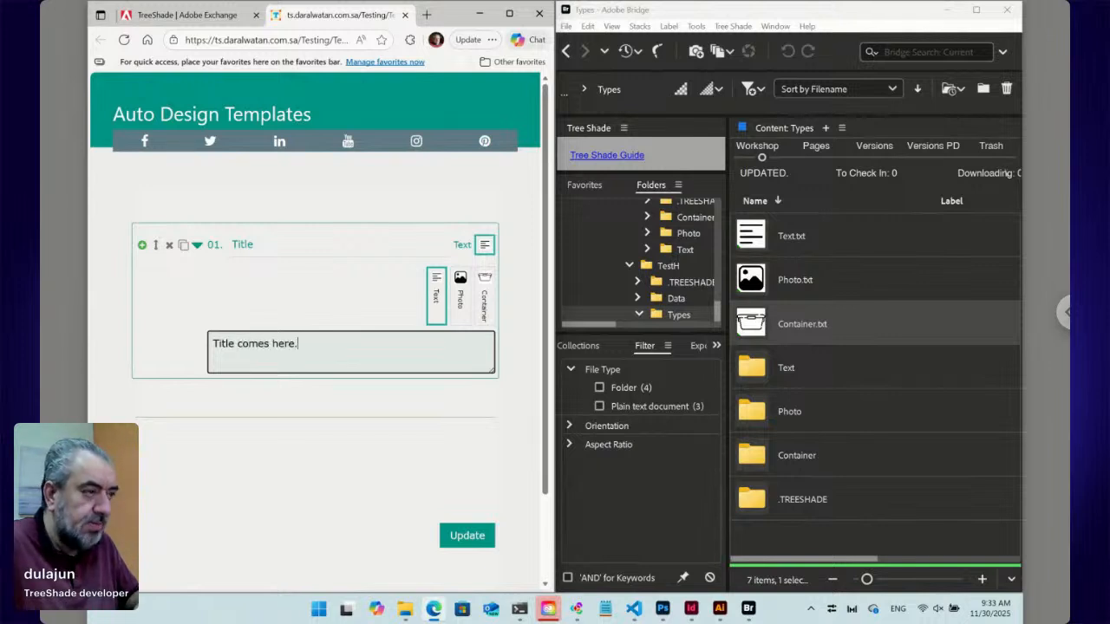
# - Add a second entry after Title, change its type to Container and name it Gallery
pyautogui.click(143, 246)
pyautogui.scroll(-2, 149, 254)
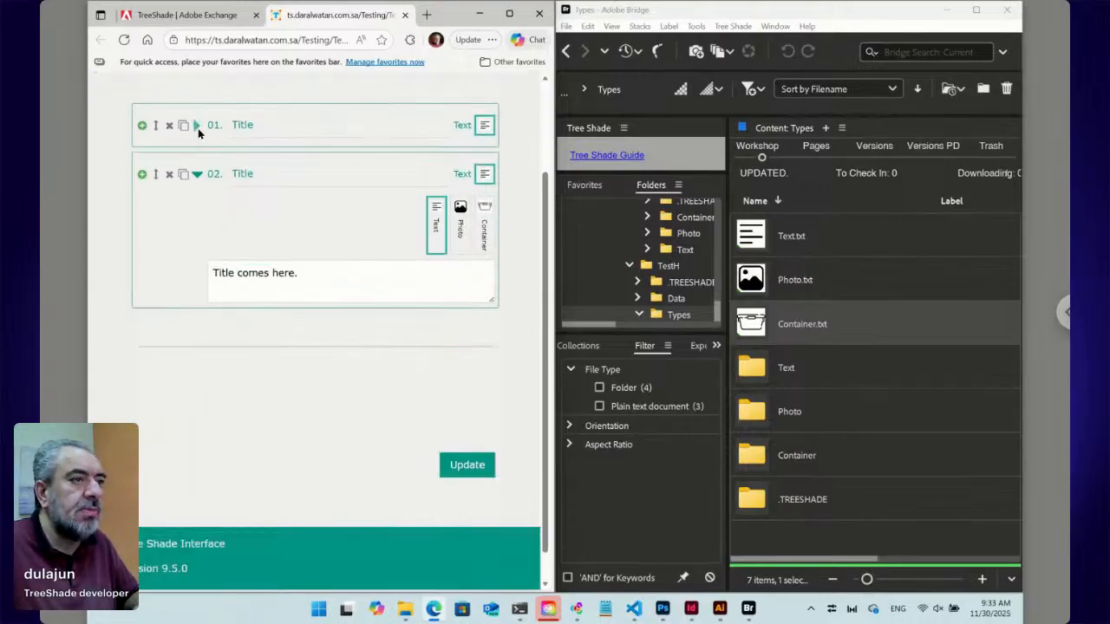
pyautogui.click(486, 214)
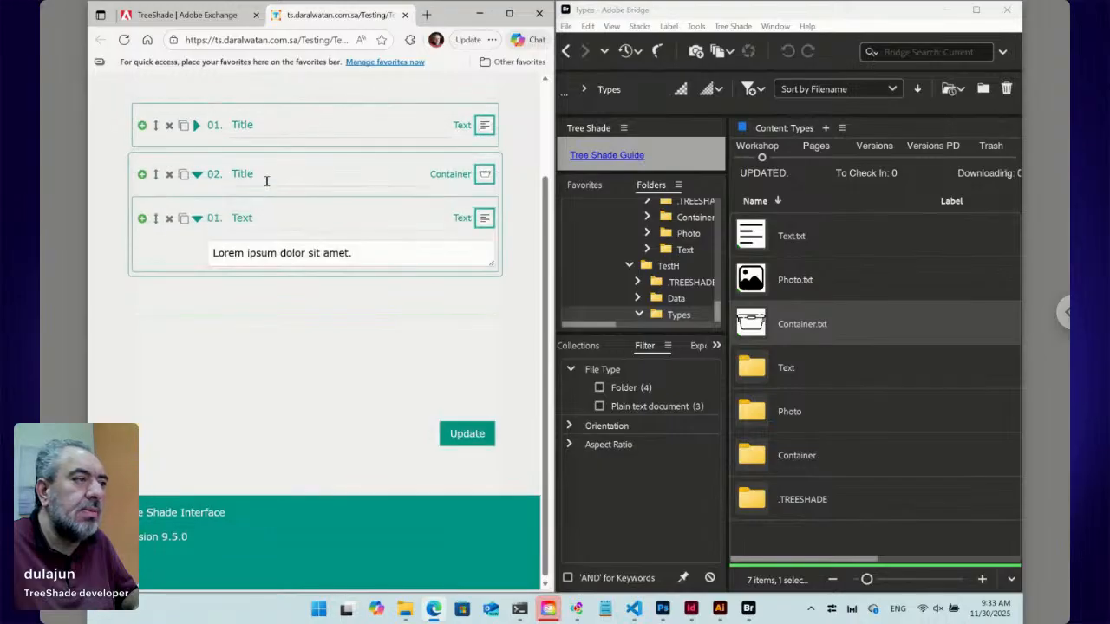
pyautogui.click(266, 177)
pyautogui.doubleClick(266, 177)
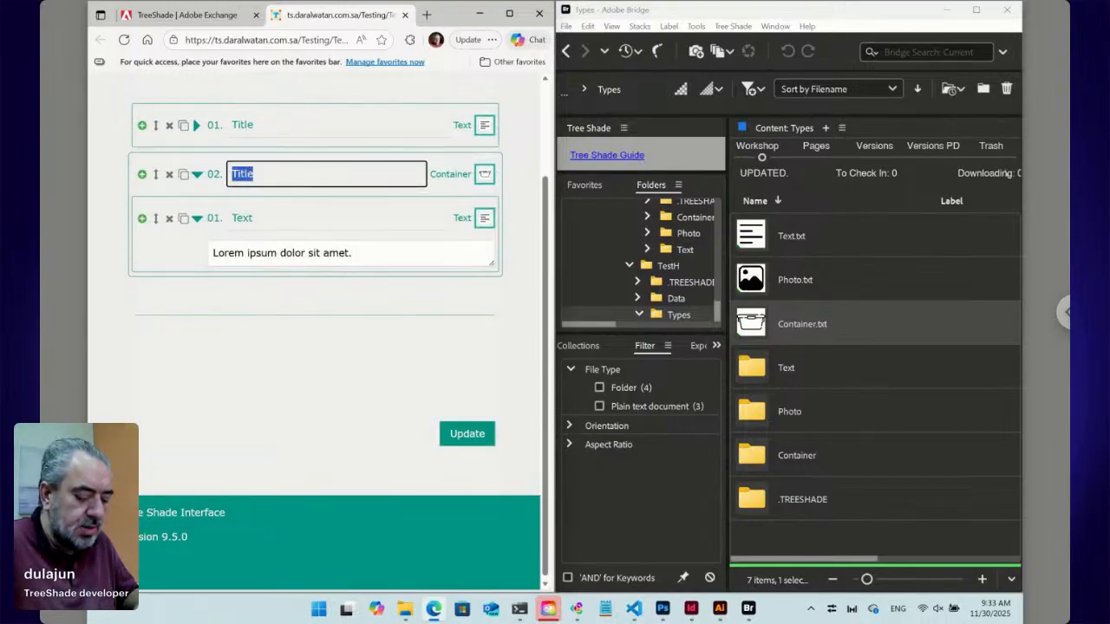
pyautogui.write('Gallery')
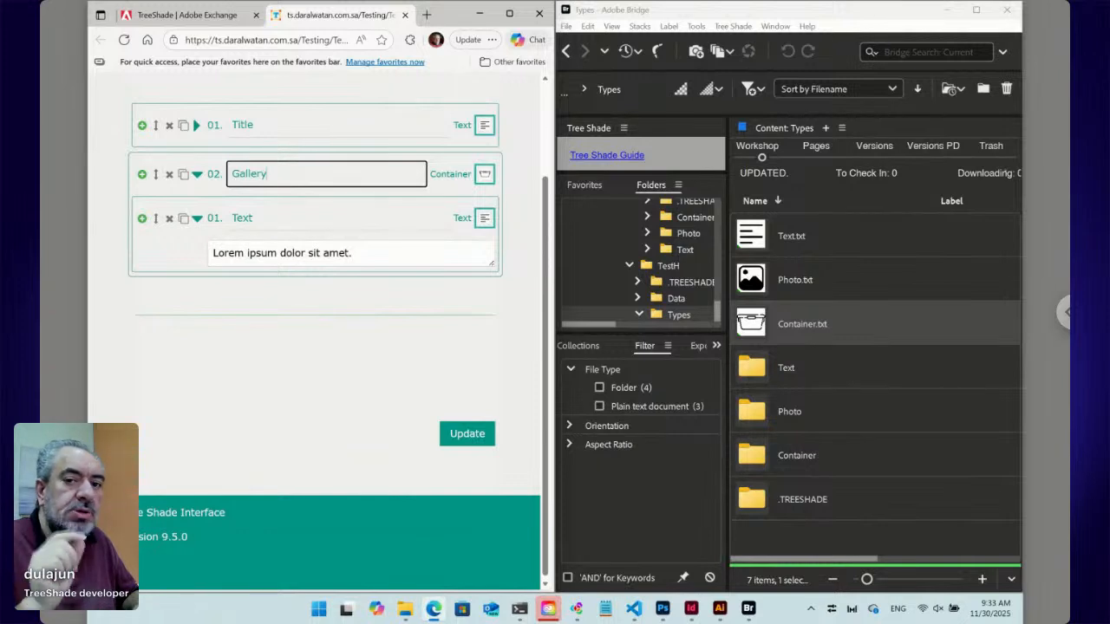
pyautogui.press('Return')
# - Change the Text entry nested inside Gallery to the Container type and rename it as Chair
pyautogui.click(485, 217)
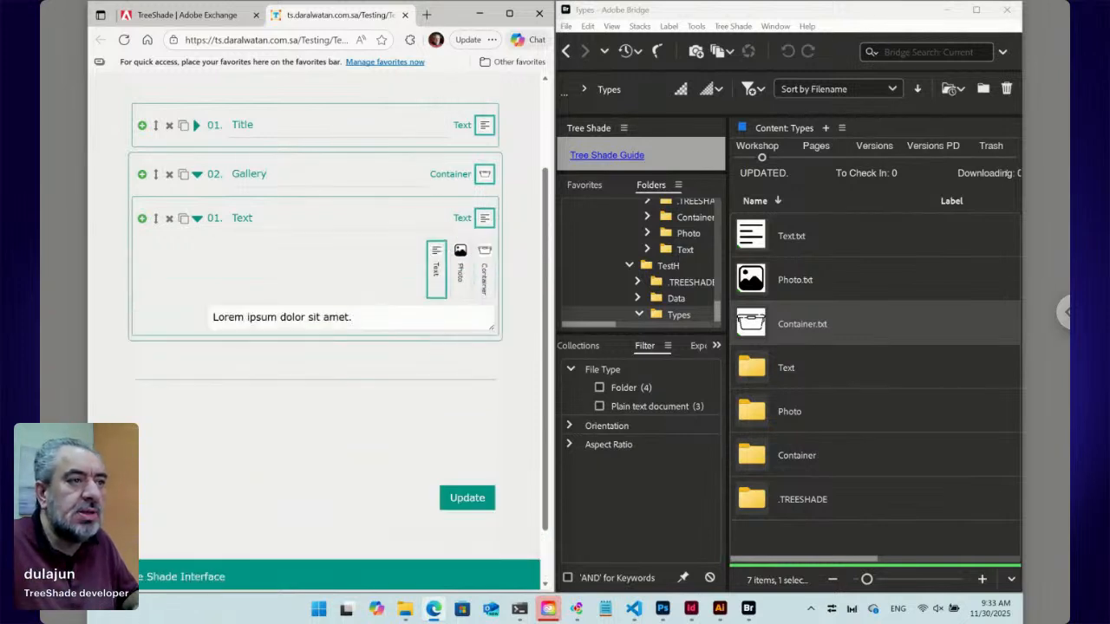
pyautogui.click(489, 267)
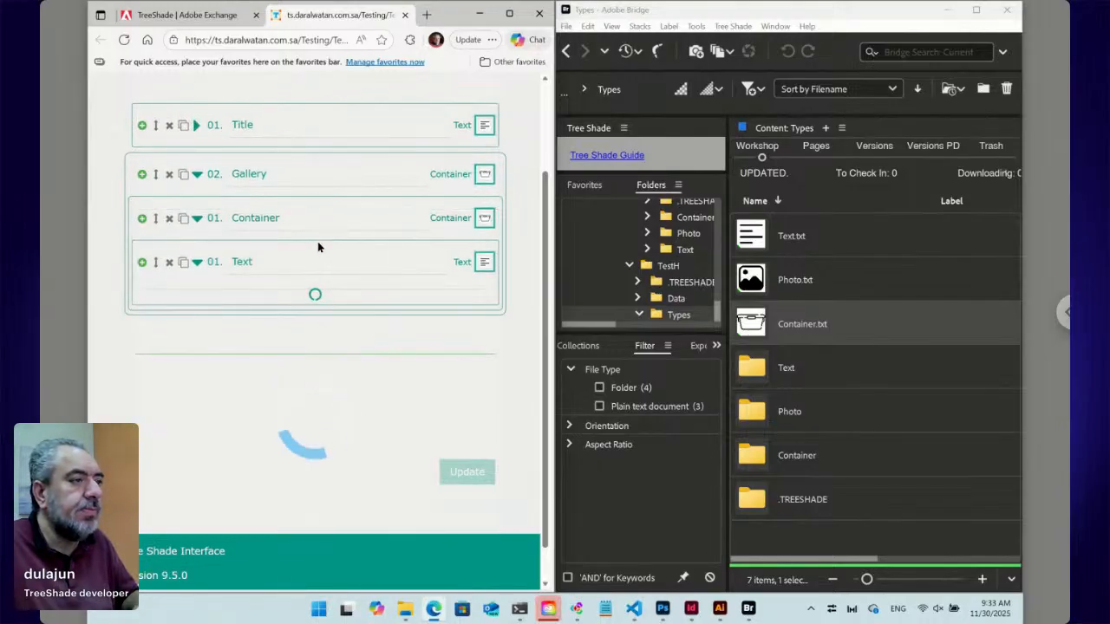
pyautogui.doubleClick(266, 218)
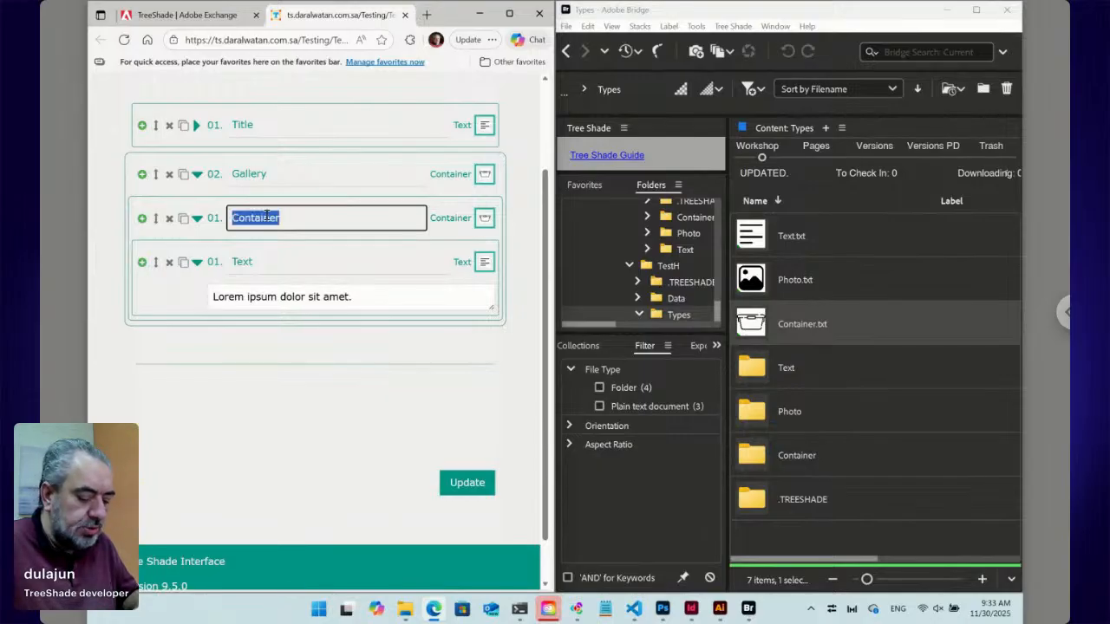
pyautogui.write('Chair')
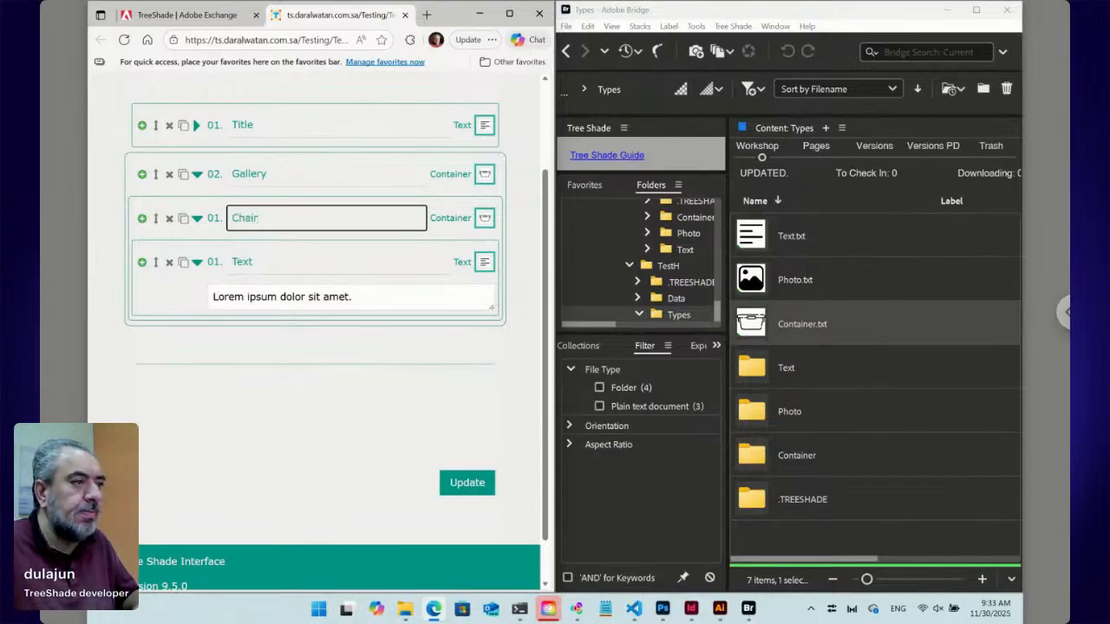
# - Add a second entry inside the Chair container after its Text entry and change its type to Photo
pyautogui.click(142, 263)
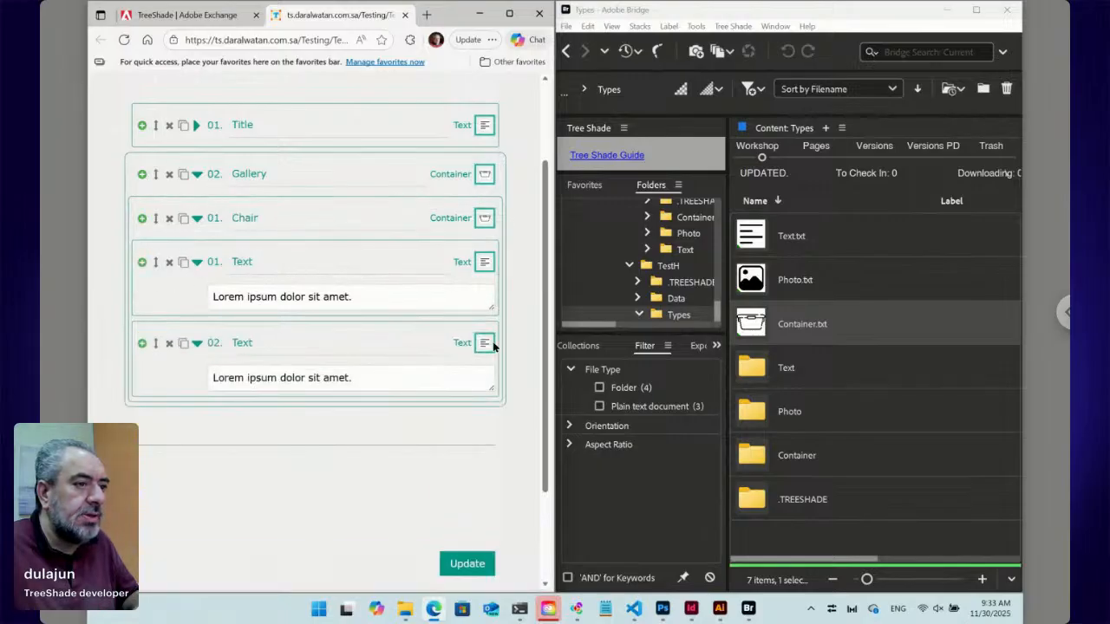
pyautogui.click(485, 344)
pyautogui.click(467, 384)
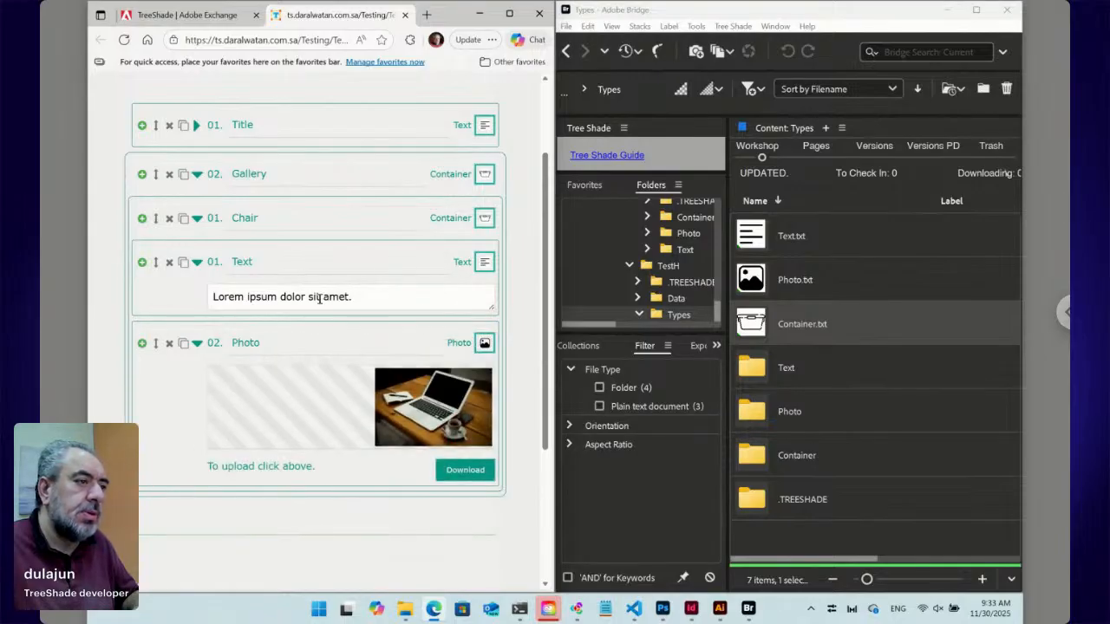
# - Replace the placeholder text of the Text entry inside Chair with "Chair description."
pyautogui.click(286, 296)
pyautogui.hotkey('ctrl', 'a')
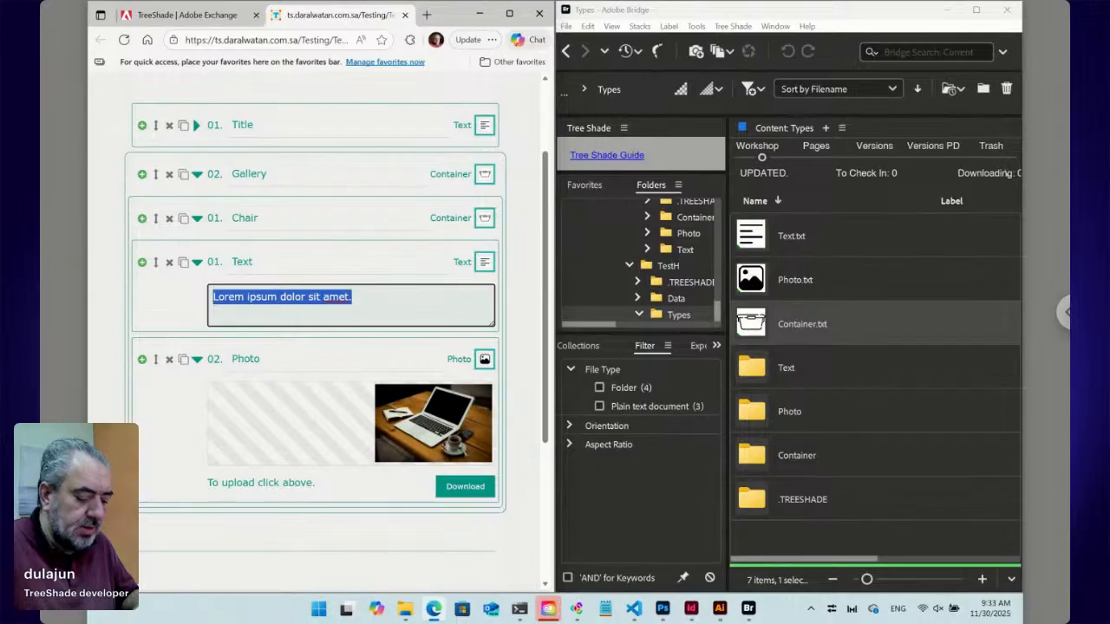
pyautogui.write('Chair des')
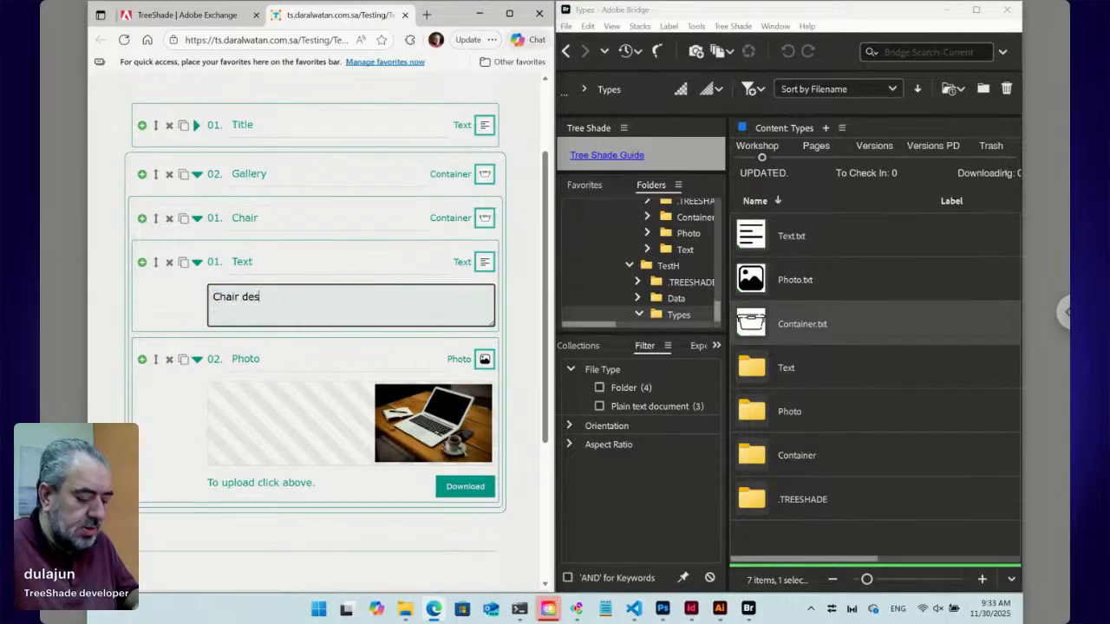
pyautogui.write('cription')
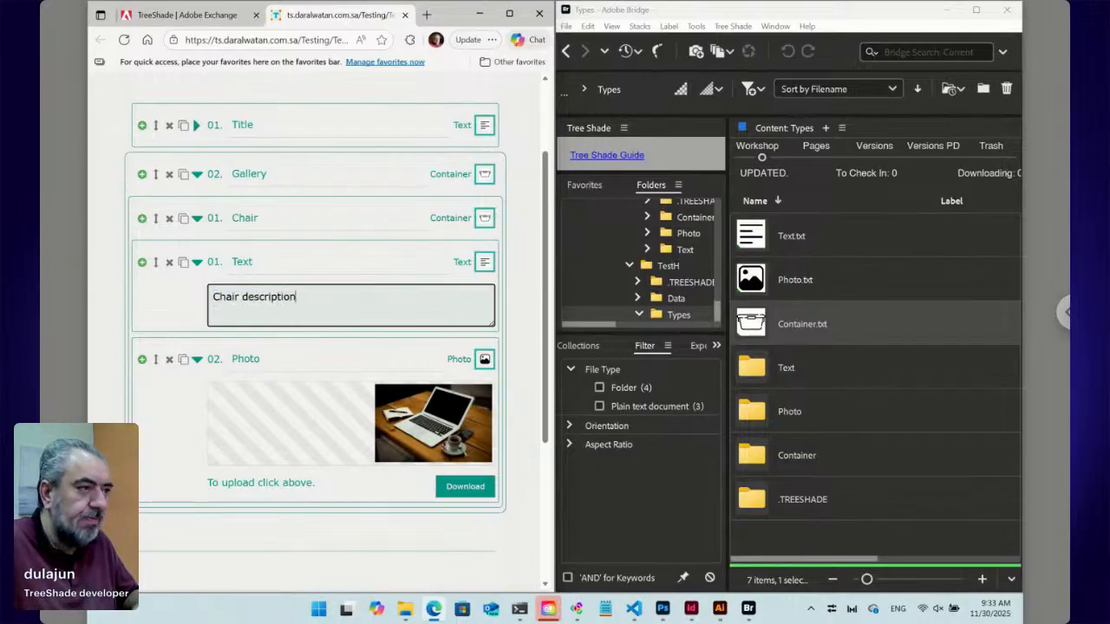
pyautogui.write('.')
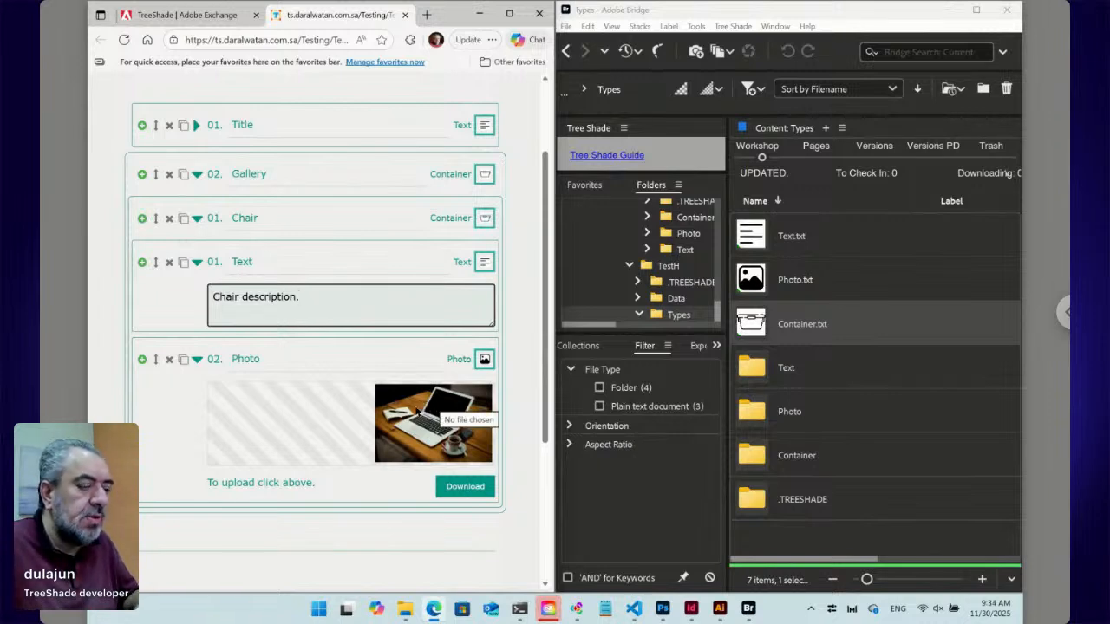
# - Upload mid-century-modern-living-room-interior-design-with-monstera-tree.jpg from Downloads to the Photo entry inside Chair
pyautogui.click(417, 413)
pyautogui.scroll(-3, 468, 300)
pyautogui.scroll(-3, 468, 300)
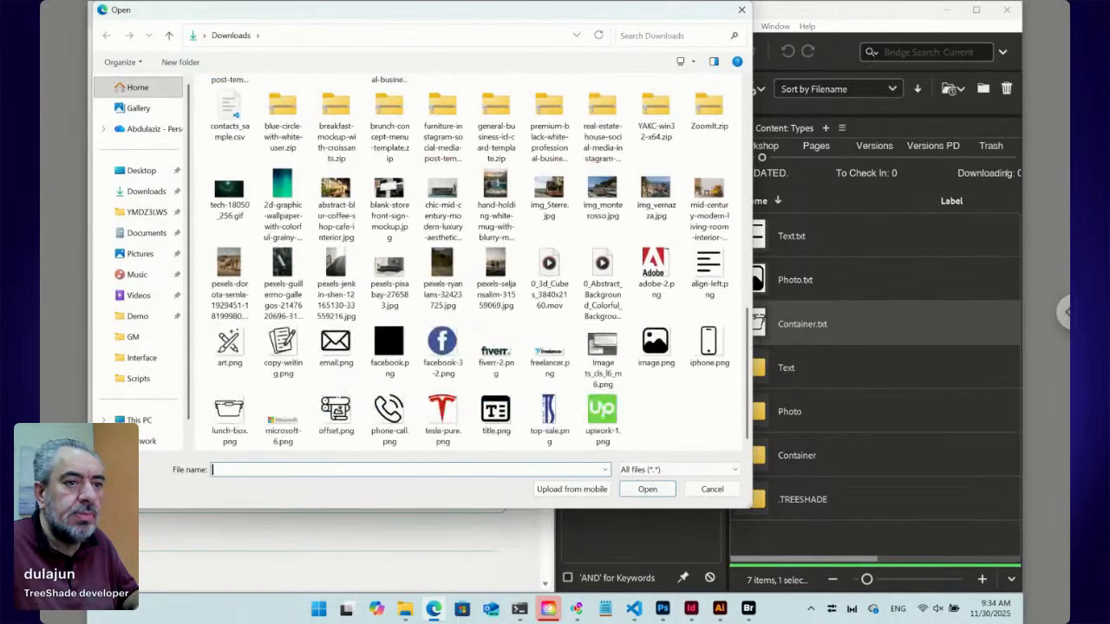
pyautogui.click(698, 195)
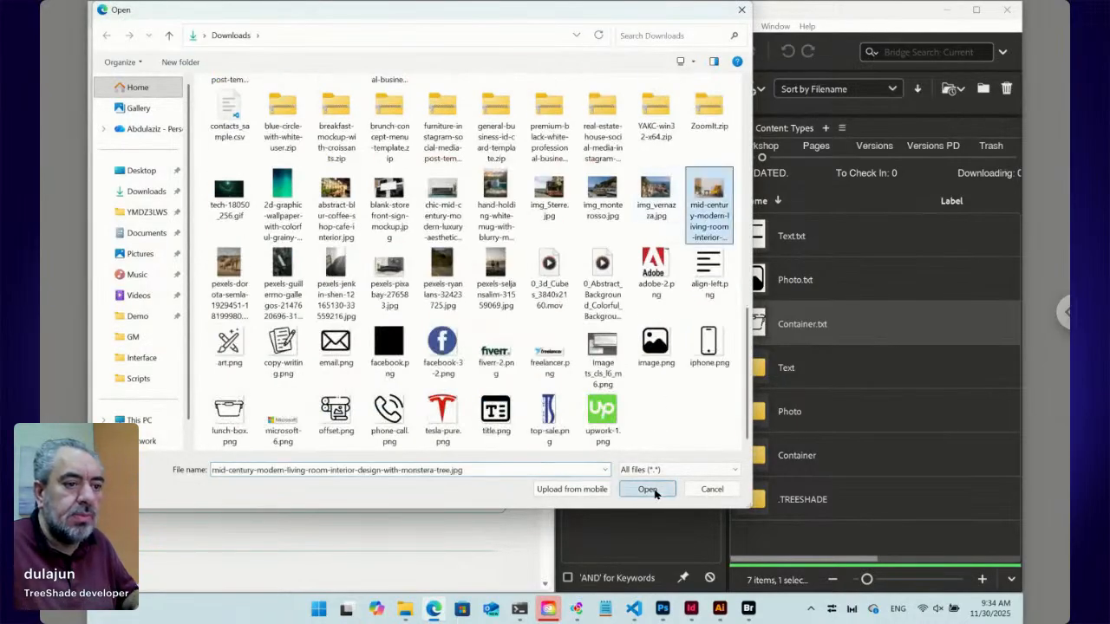
pyautogui.click(648, 489)
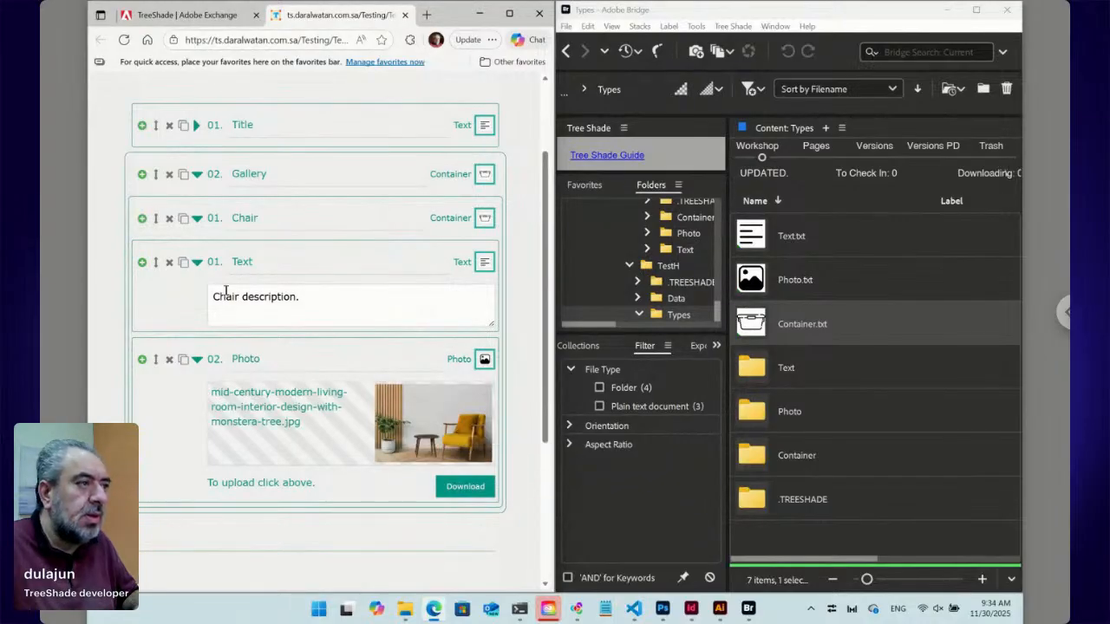
# - Collapse the Chair container, add a second copy of it within Gallery, and change the copy's text to "Table description."
pyautogui.click(198, 220)
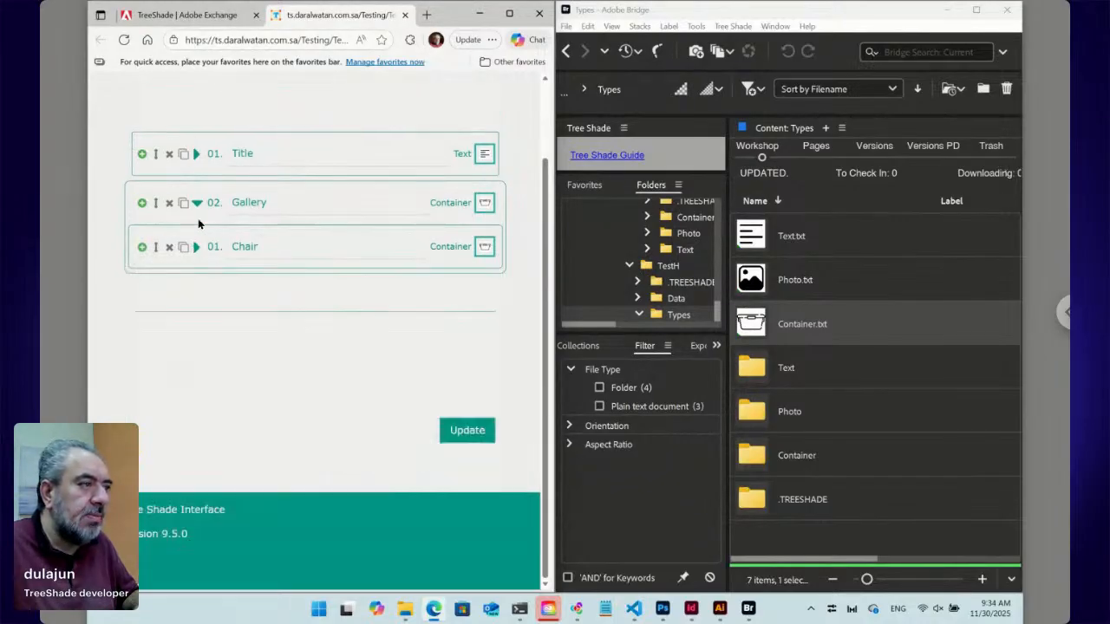
pyautogui.click(143, 249)
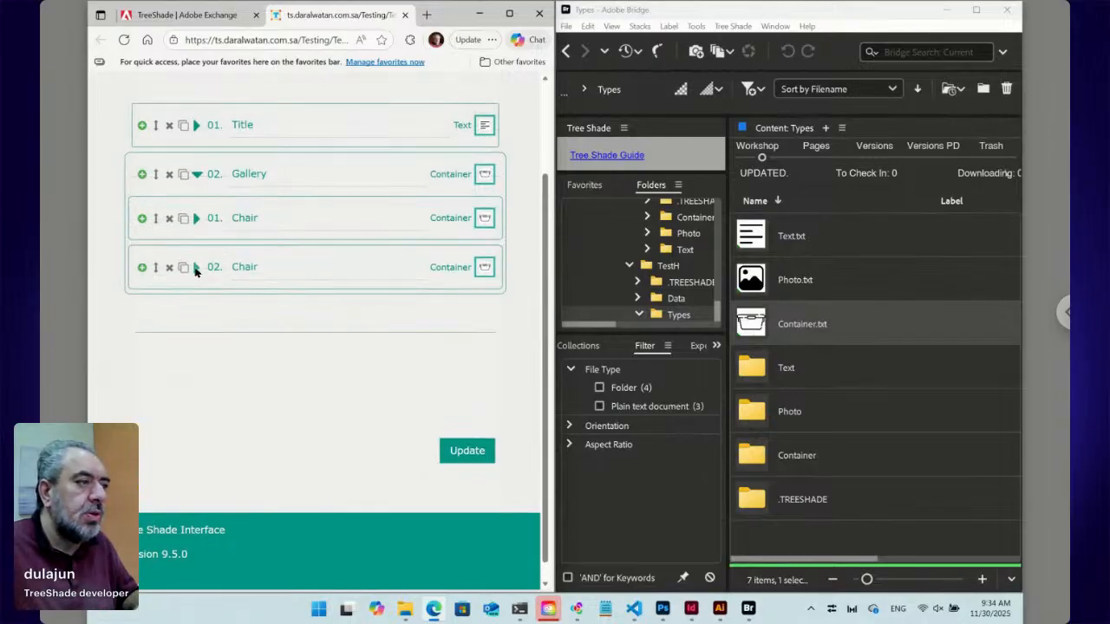
pyautogui.click(196, 269)
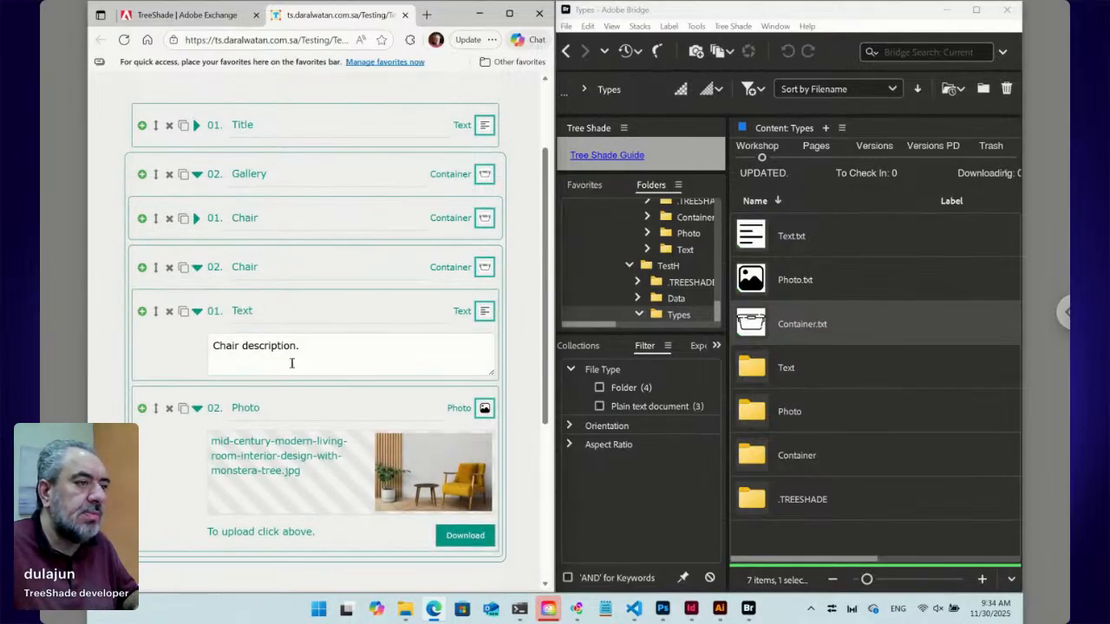
pyautogui.doubleClick(237, 347)
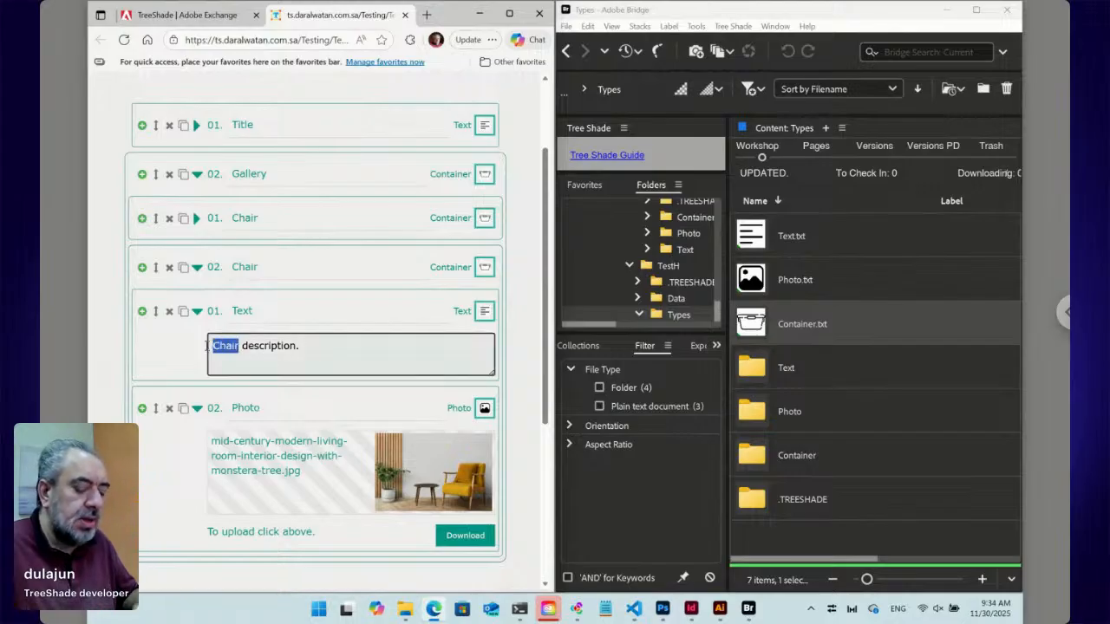
pyautogui.write('Table')
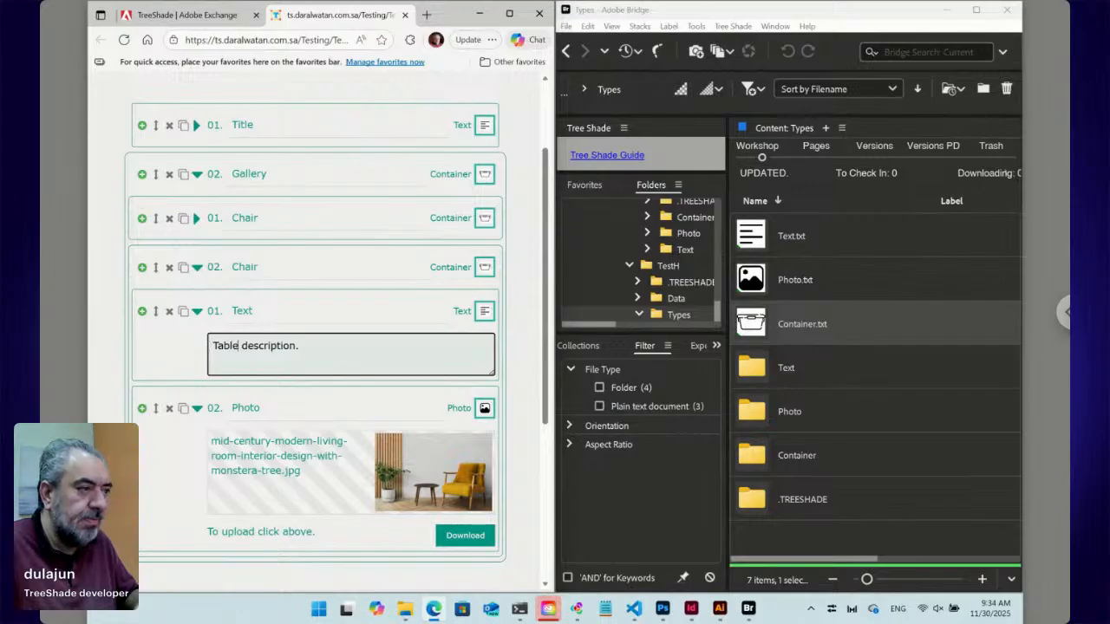
# - Replace the second Chair container's photo with the Pexels image ending in 33559216.jpg from Downloads, and submit the form update
pyautogui.click(435, 464)
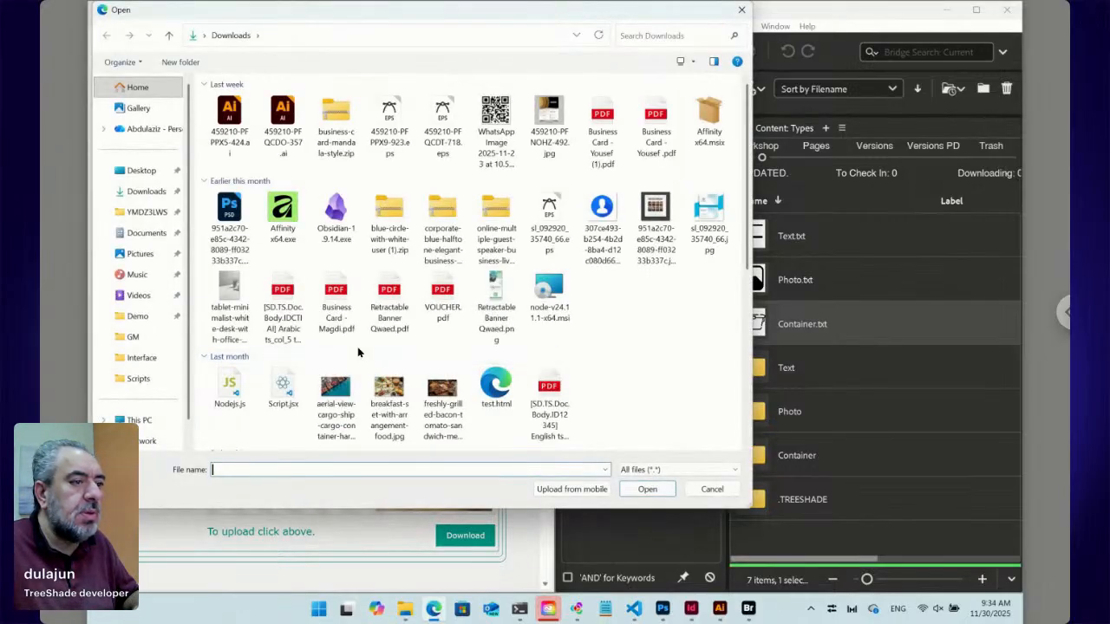
pyautogui.scroll(-10, 357, 347)
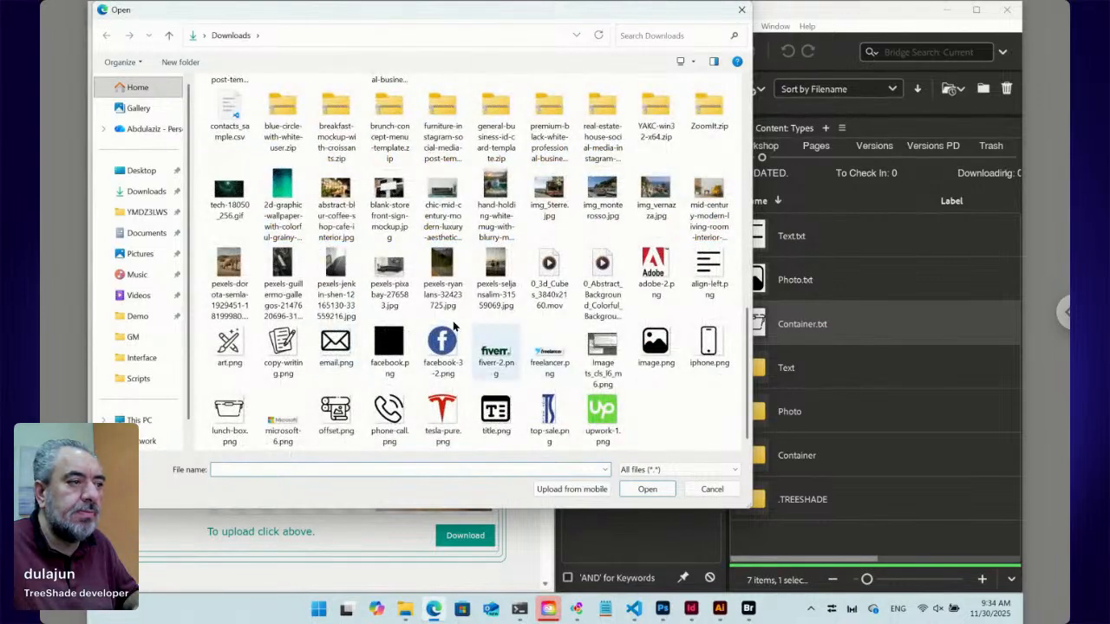
pyautogui.click(334, 265)
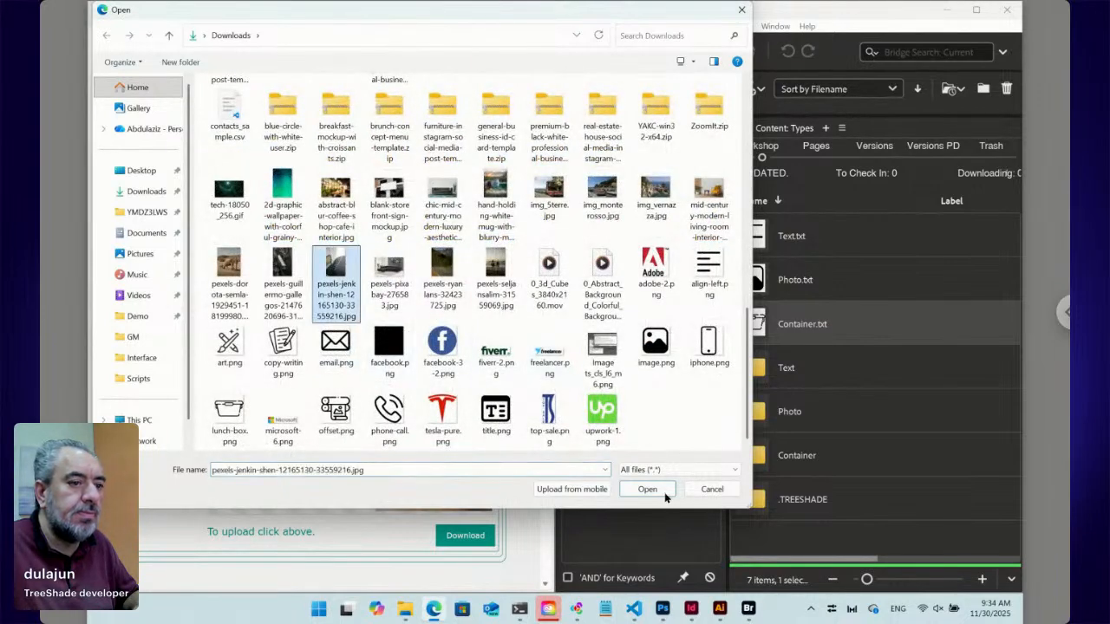
pyautogui.click(664, 491)
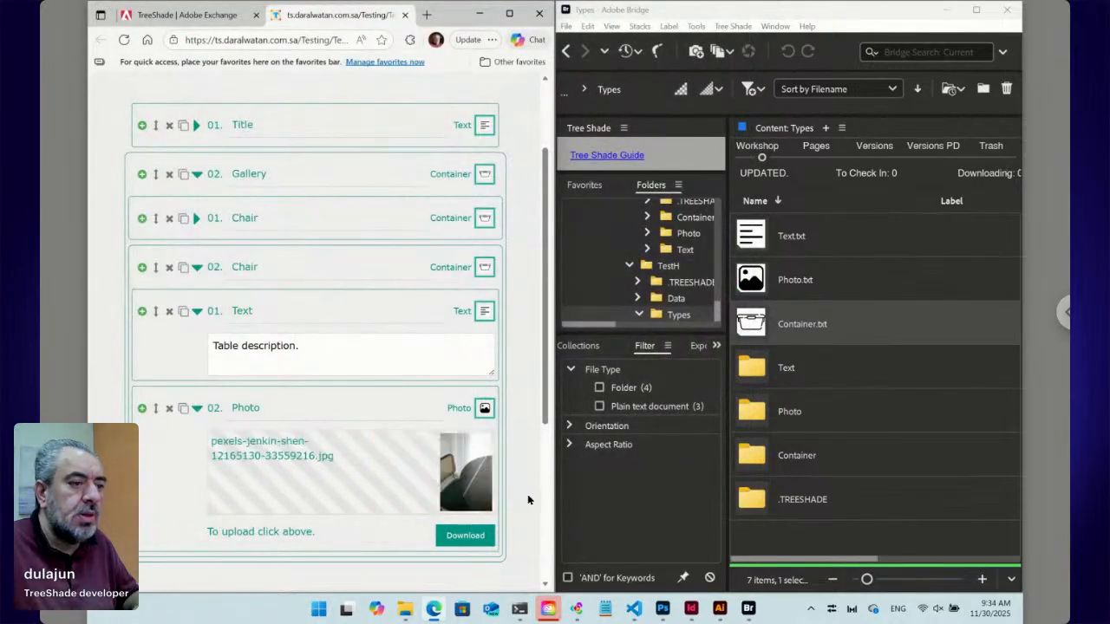
pyautogui.scroll(-3, 527, 500)
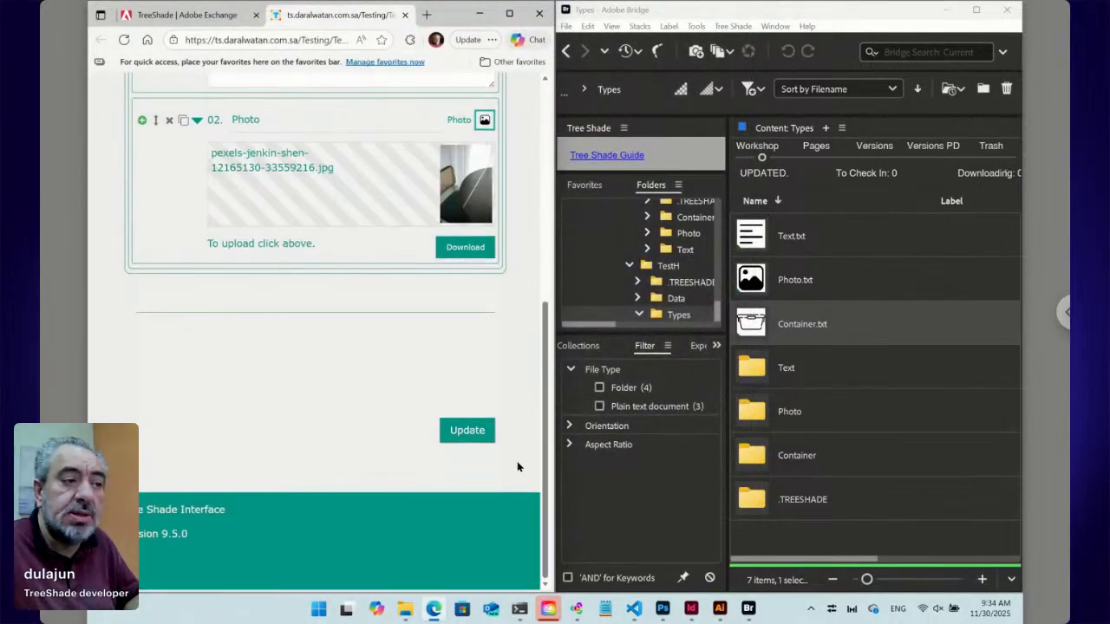
pyautogui.click(468, 434)
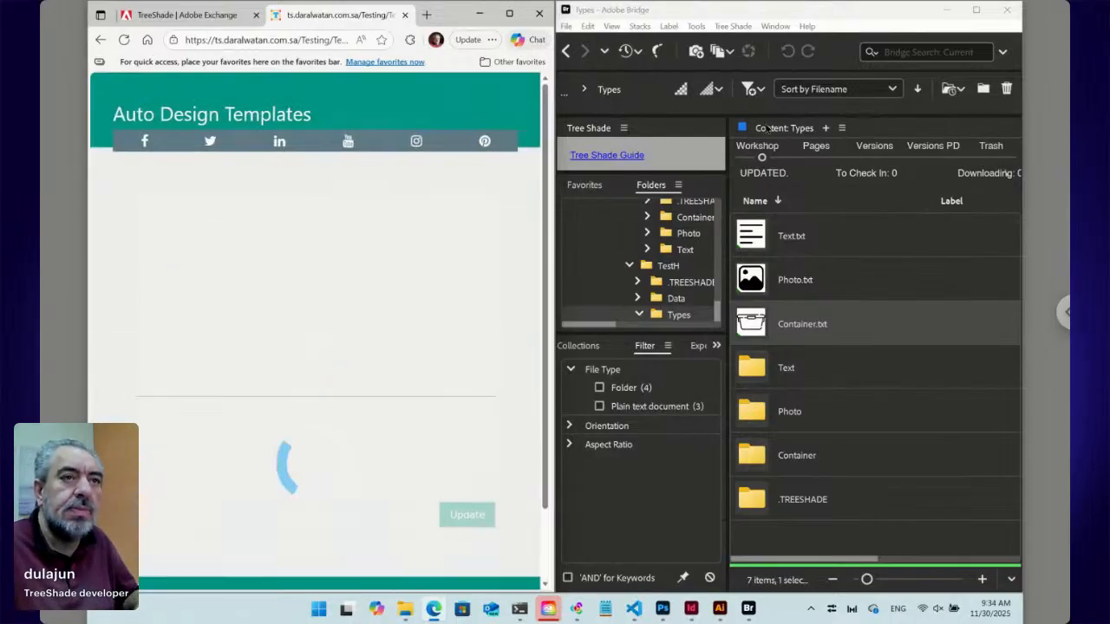
# - In Adobe Bridge, maximize the window and open the paired folder of the Title entry within TestH's Data folder
pyautogui.click(567, 51)
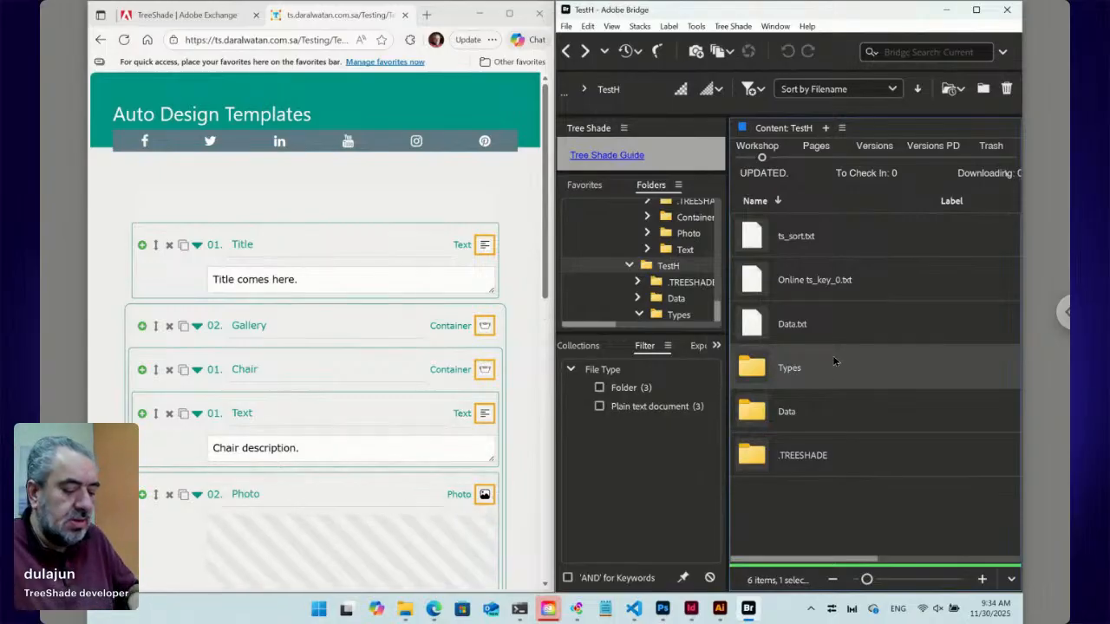
pyautogui.click(976, 9)
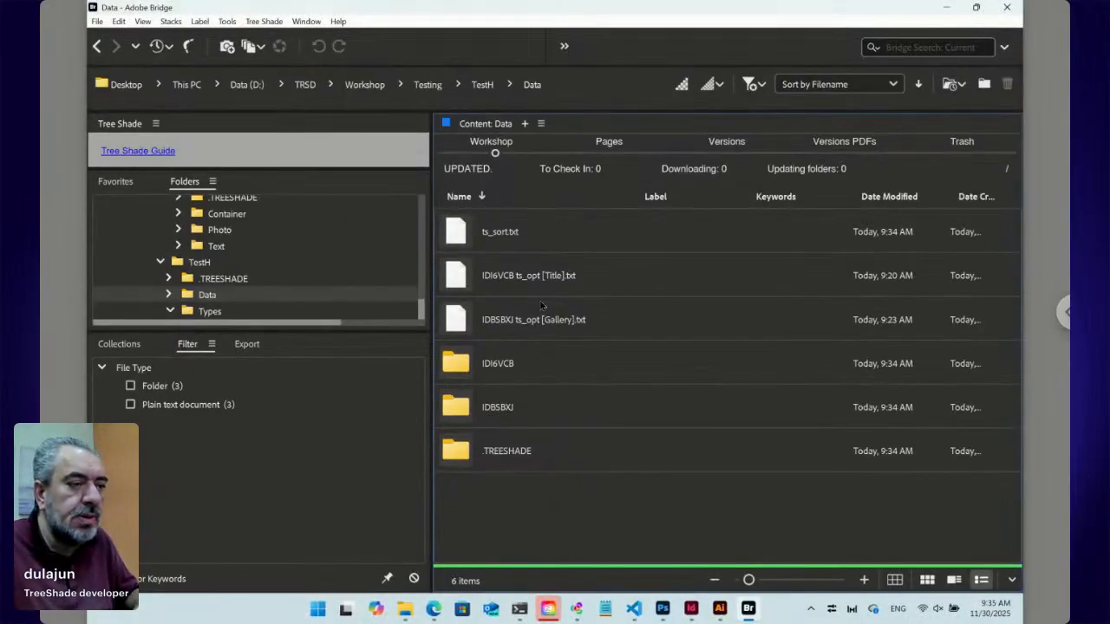
pyautogui.click(544, 285)
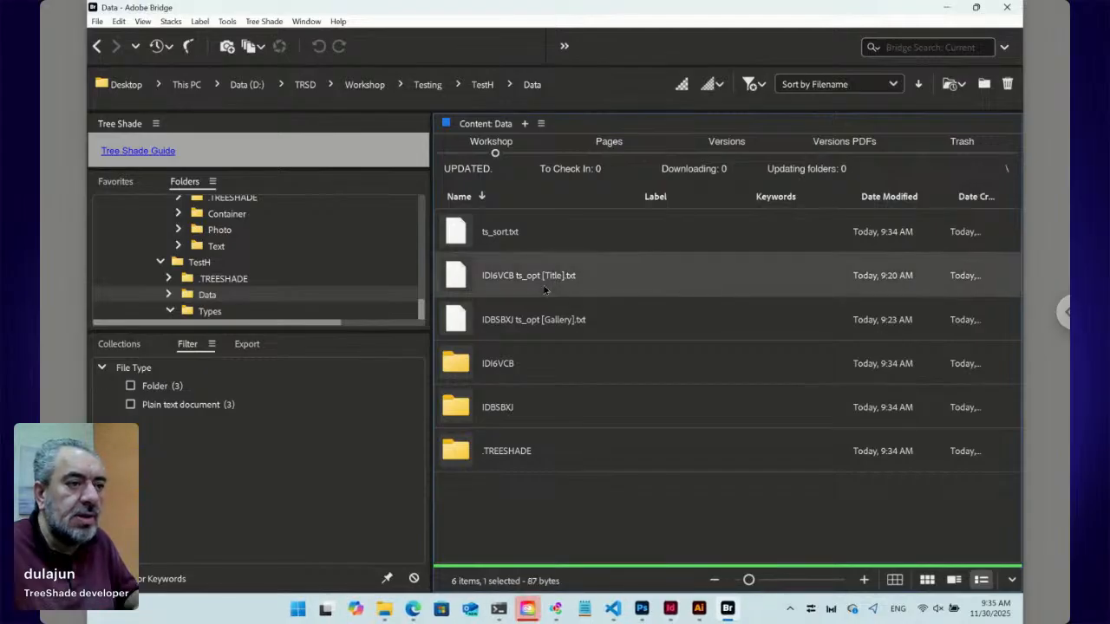
pyautogui.doubleClick(465, 282)
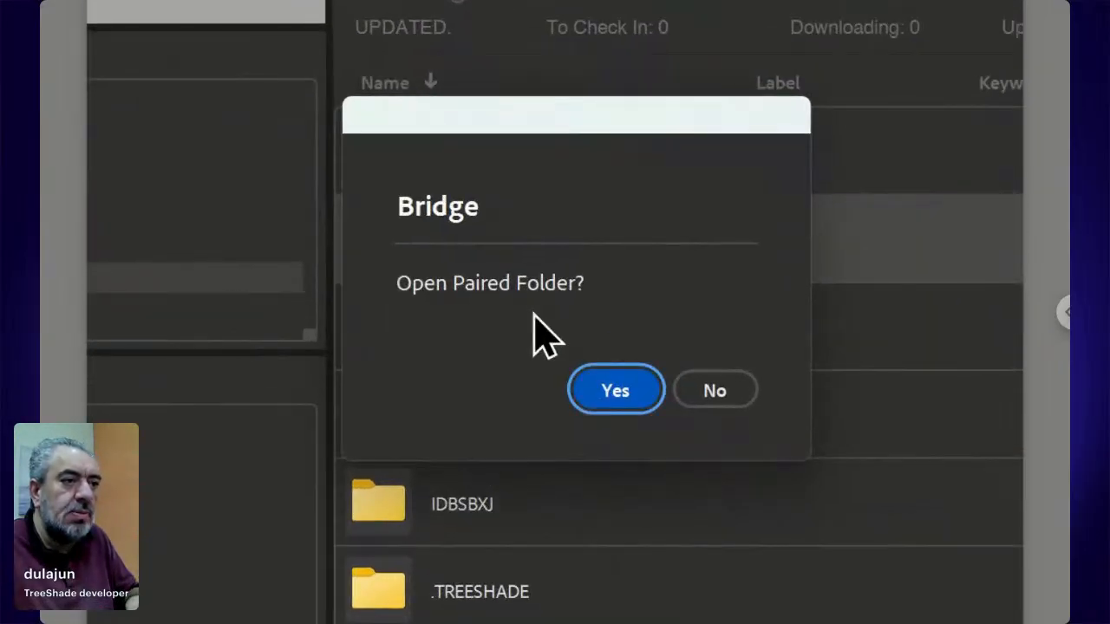
pyautogui.click(571, 349)
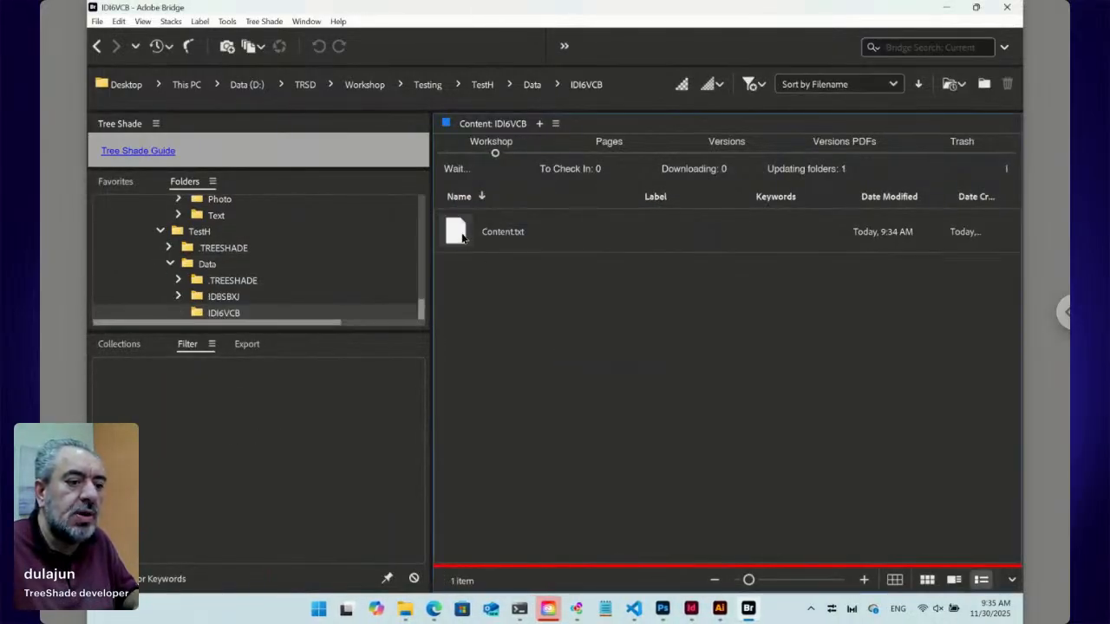
# - View the text stored in the Title entry's Content.txt and close it without editing
pyautogui.click(502, 231)
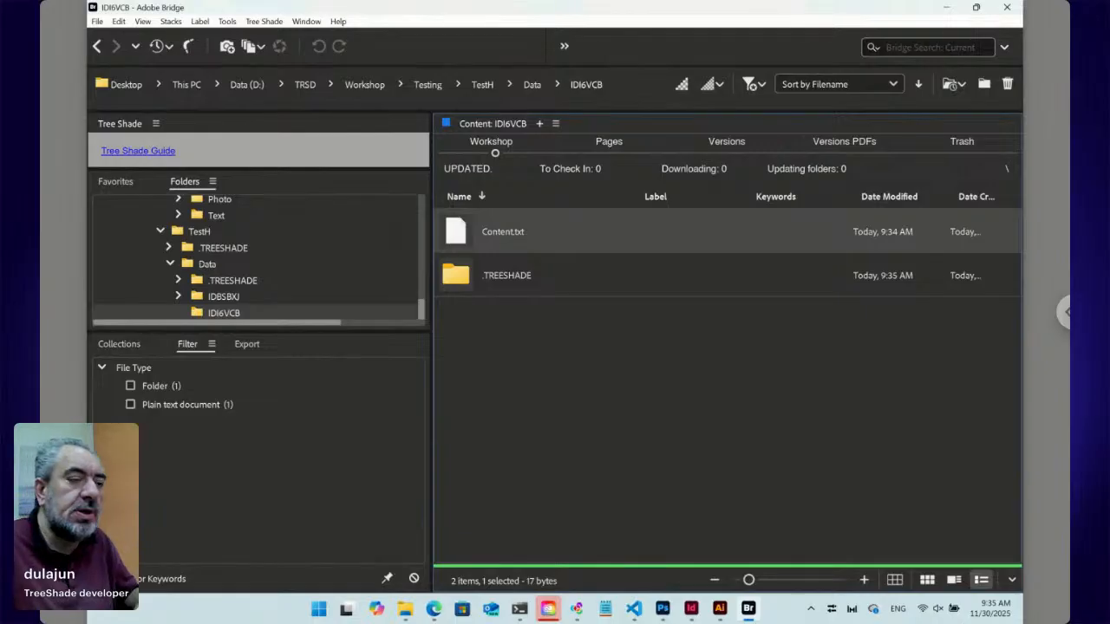
pyautogui.press('Return')
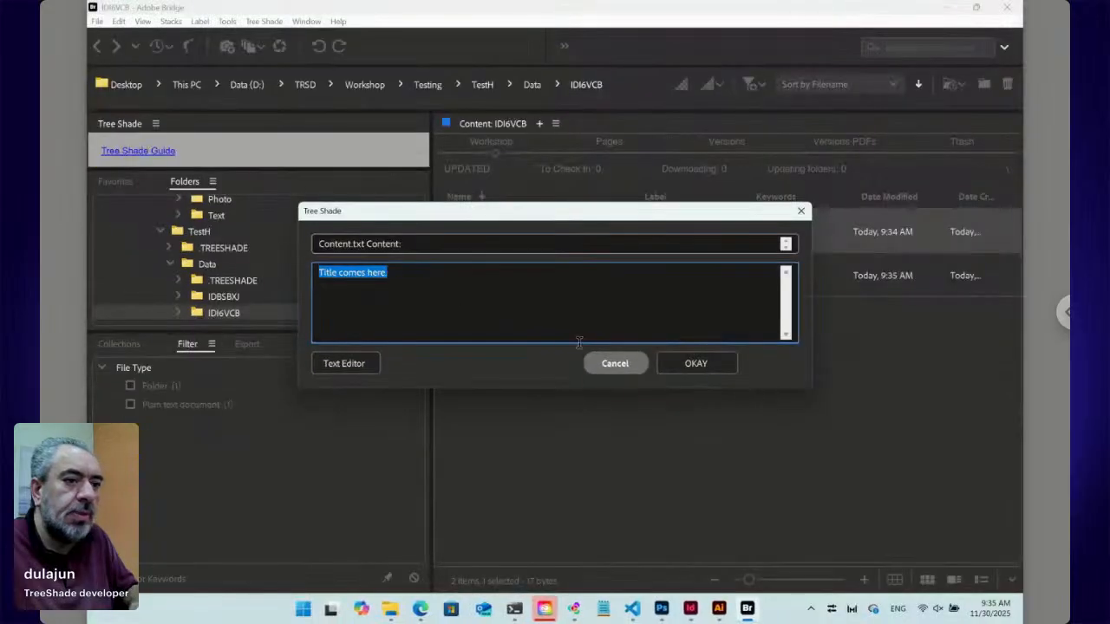
pyautogui.click(615, 364)
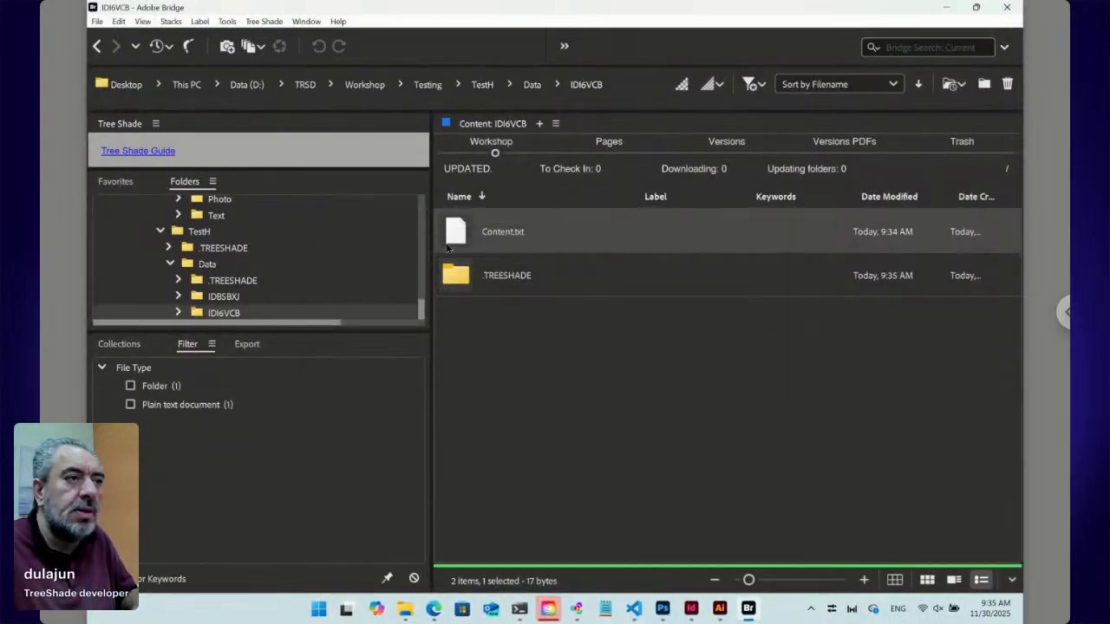
# - Return to the Data folder, filter it to plain text documents, and open the Gallery entry's paired folder
pyautogui.click(96, 46)
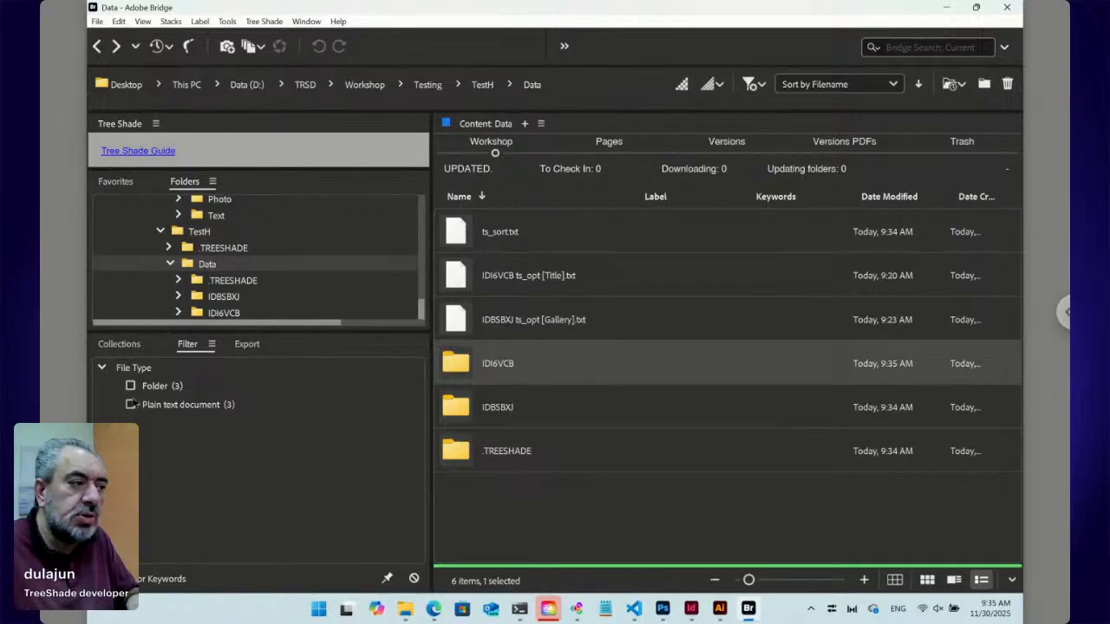
pyautogui.click(130, 405)
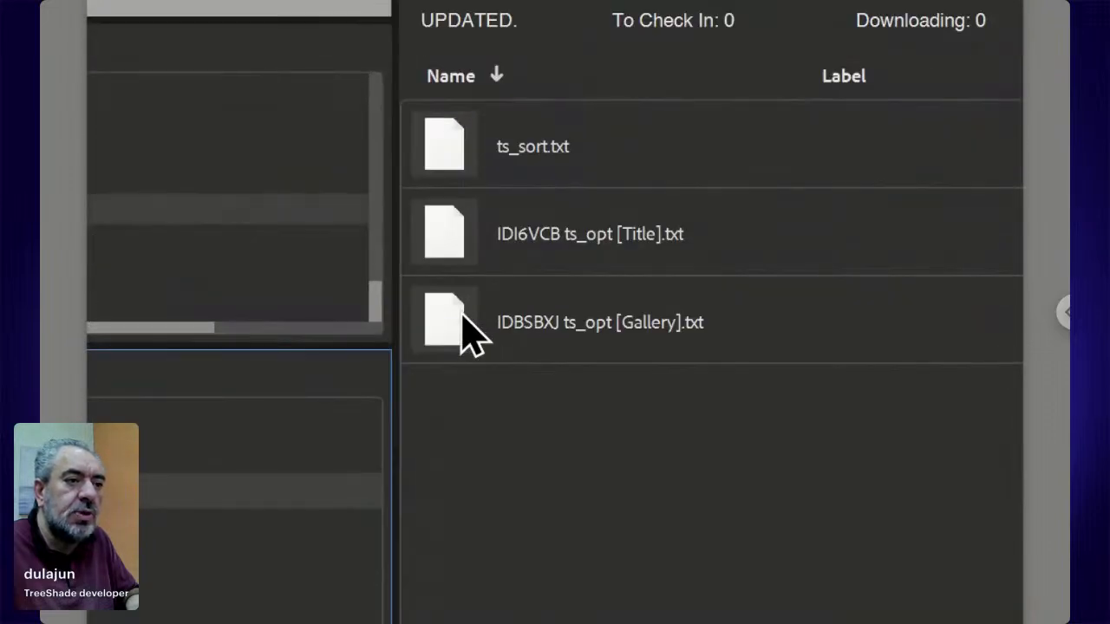
pyautogui.doubleClick(473, 334)
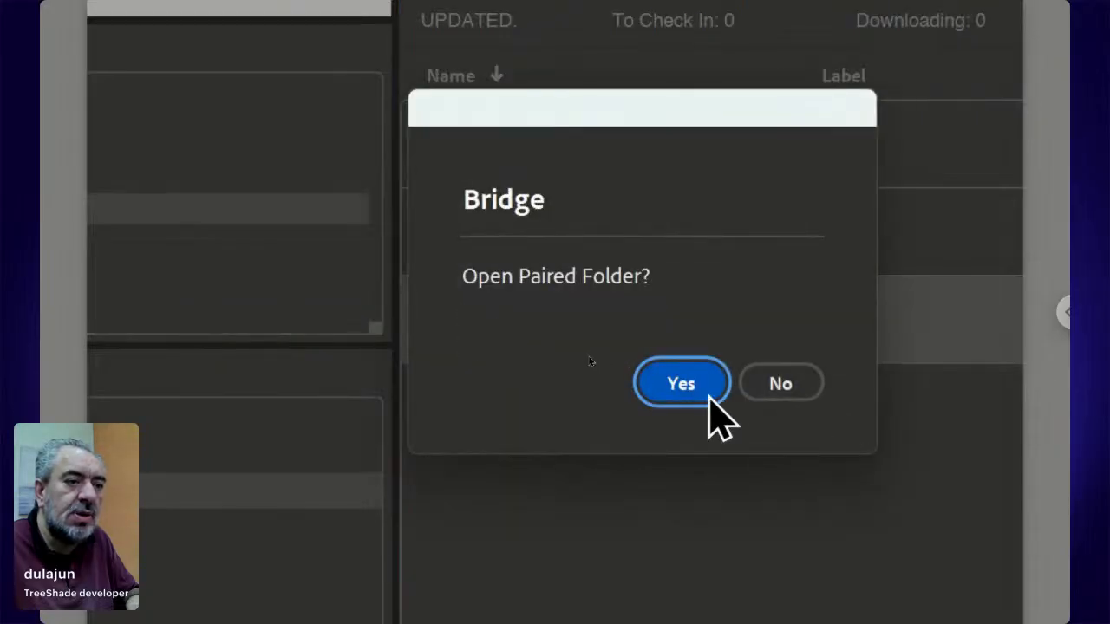
pyautogui.click(709, 396)
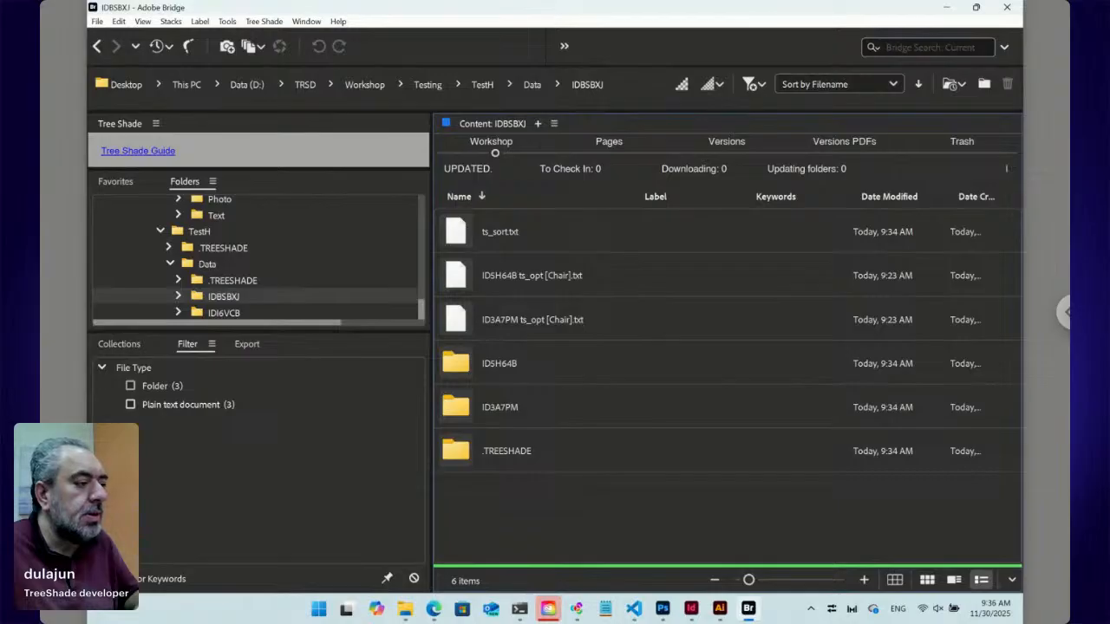
# - Filter Gallery's folder to plain text documents to check the Chair entries, and switch back to the online form in the browser
pyautogui.click(131, 405)
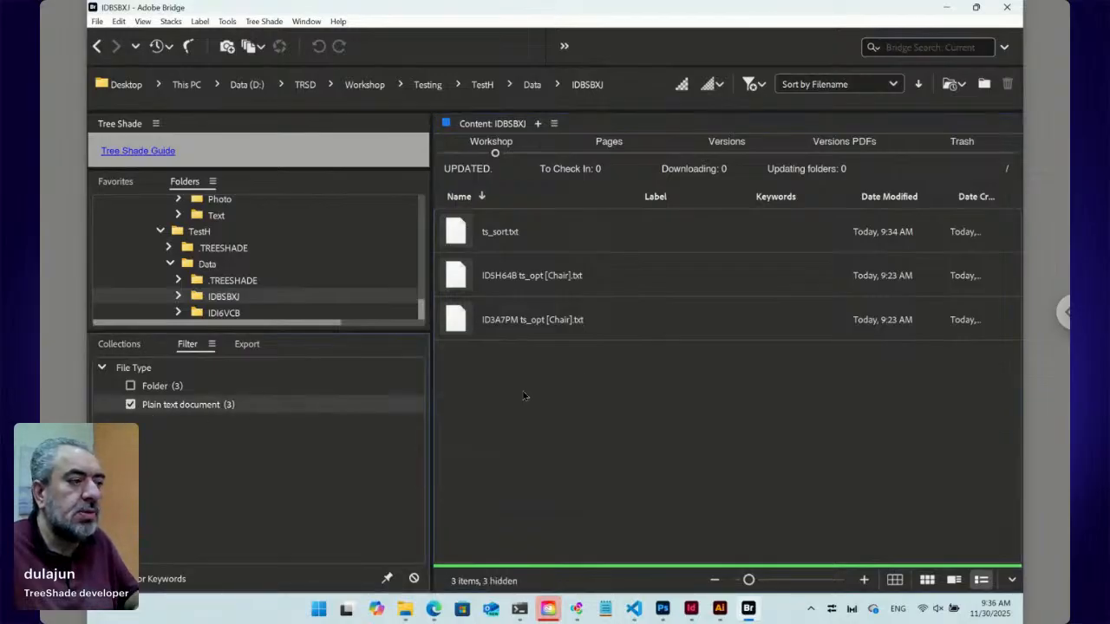
pyautogui.click(541, 277)
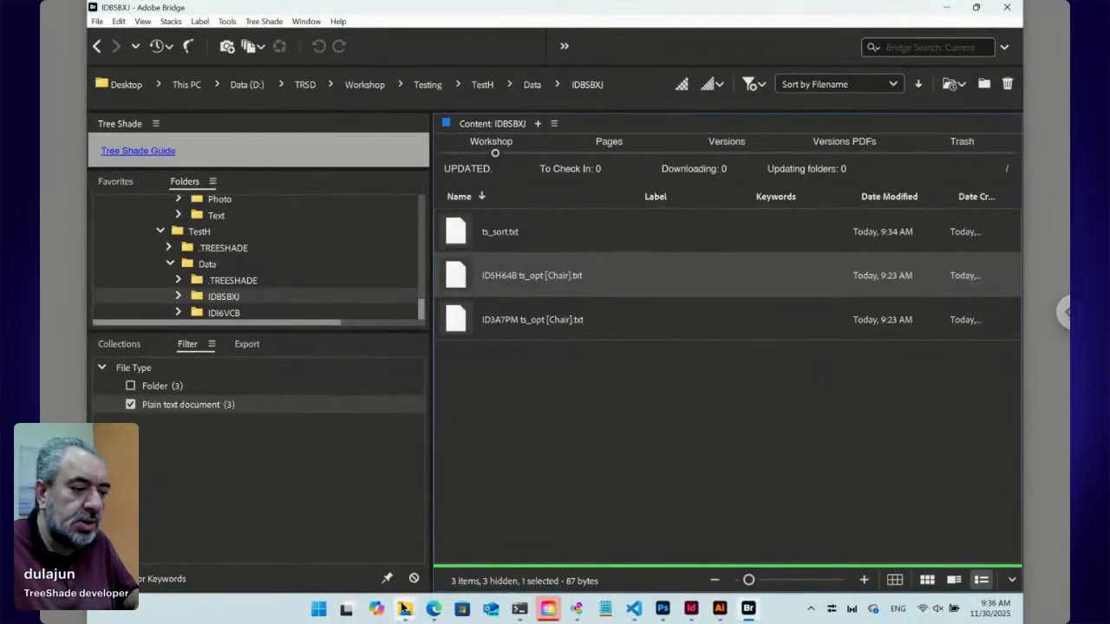
pyautogui.click(434, 610)
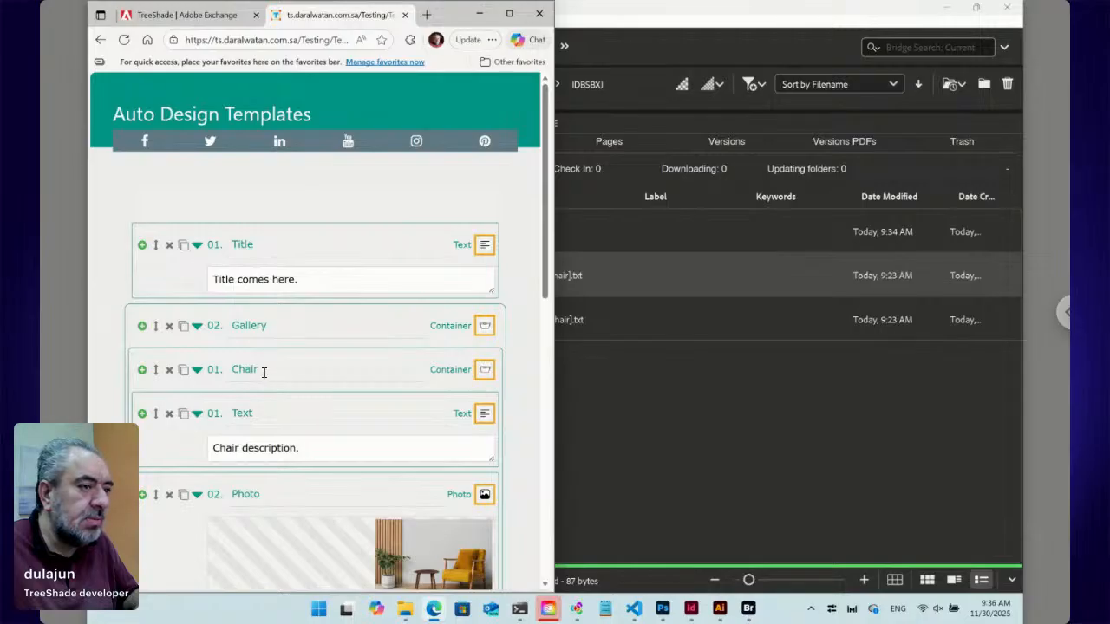
# - Rename Gallery's second Chair container as Table in the online form and submit the update
pyautogui.click(197, 371)
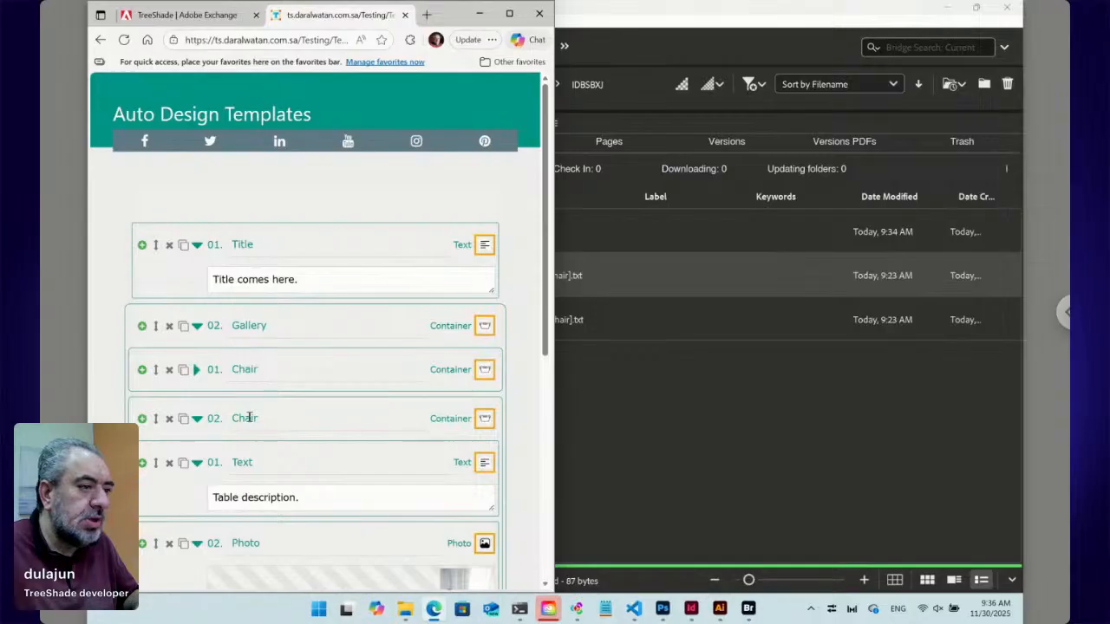
pyautogui.scroll(-2, 267, 424)
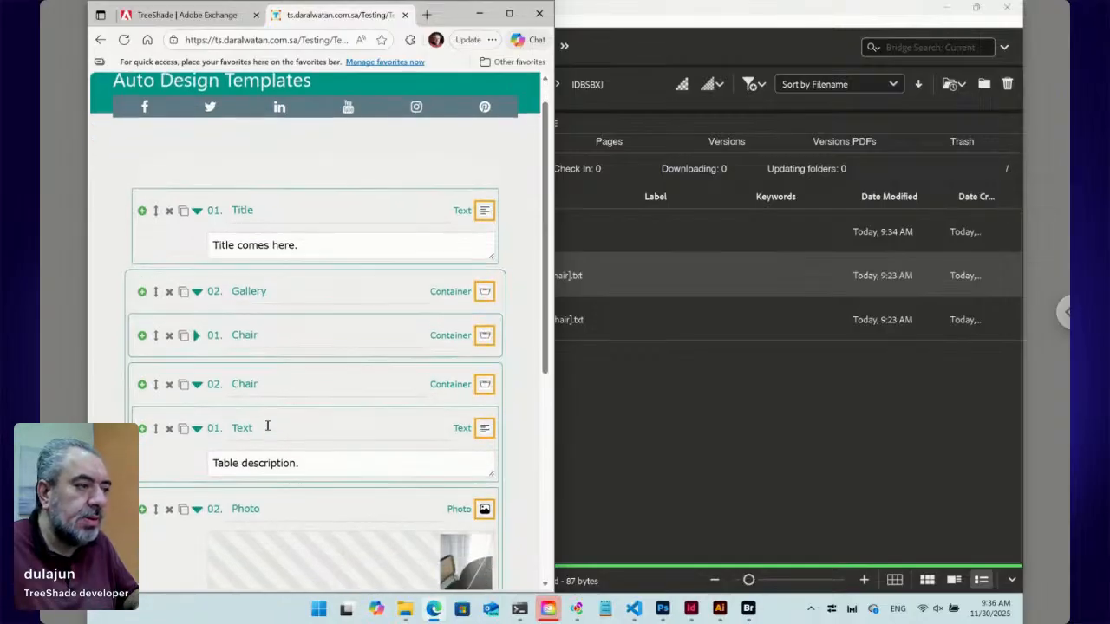
pyautogui.scroll(-1, 275, 314)
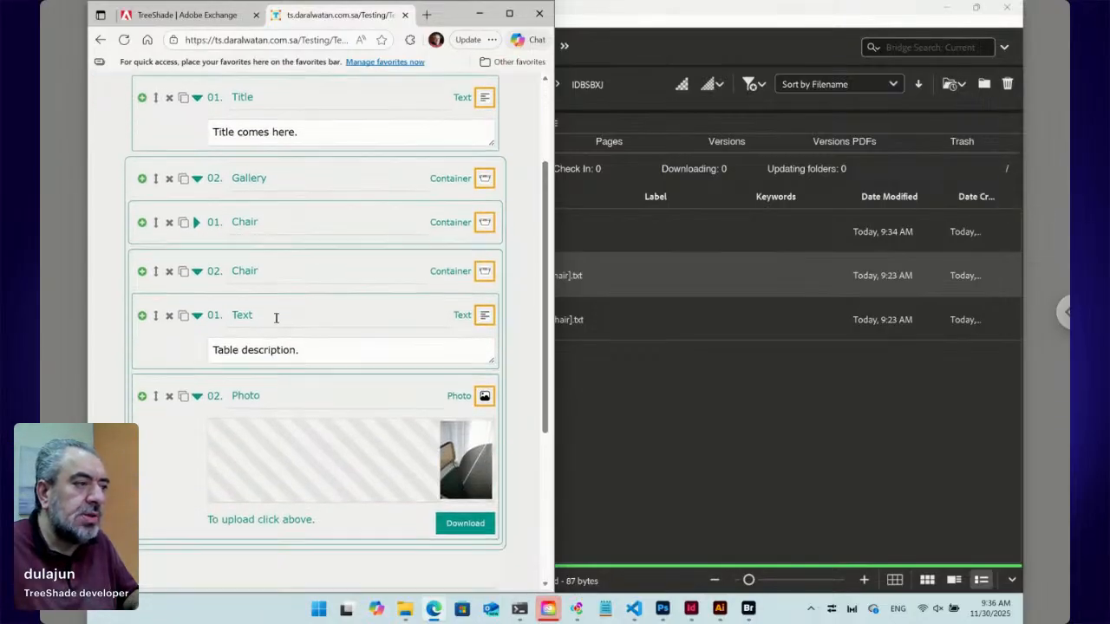
pyautogui.click(270, 268)
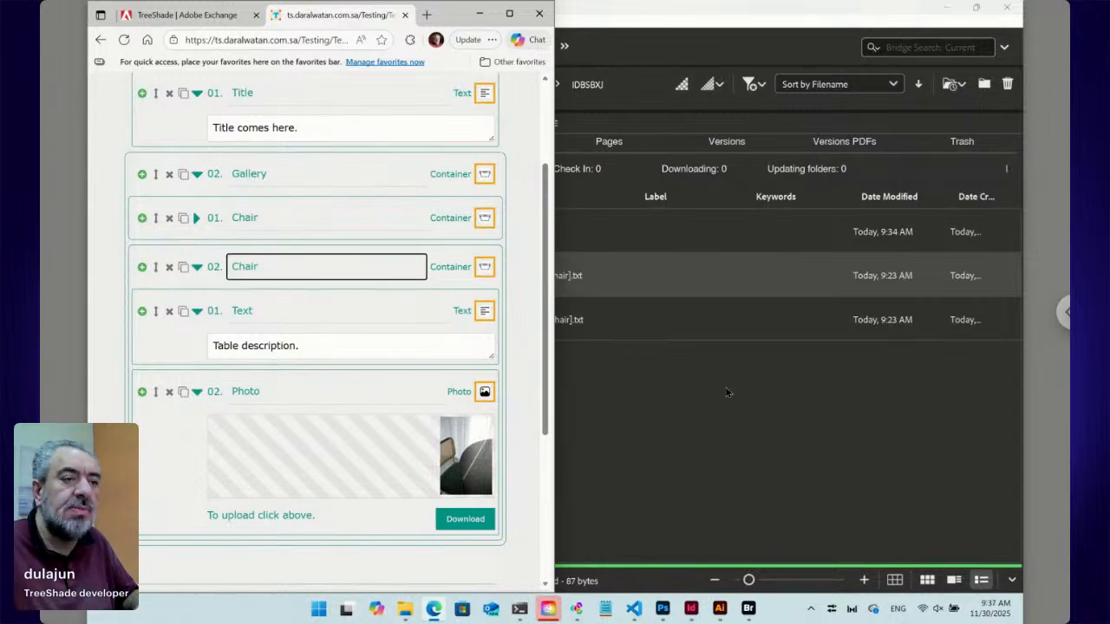
pyautogui.click(671, 384)
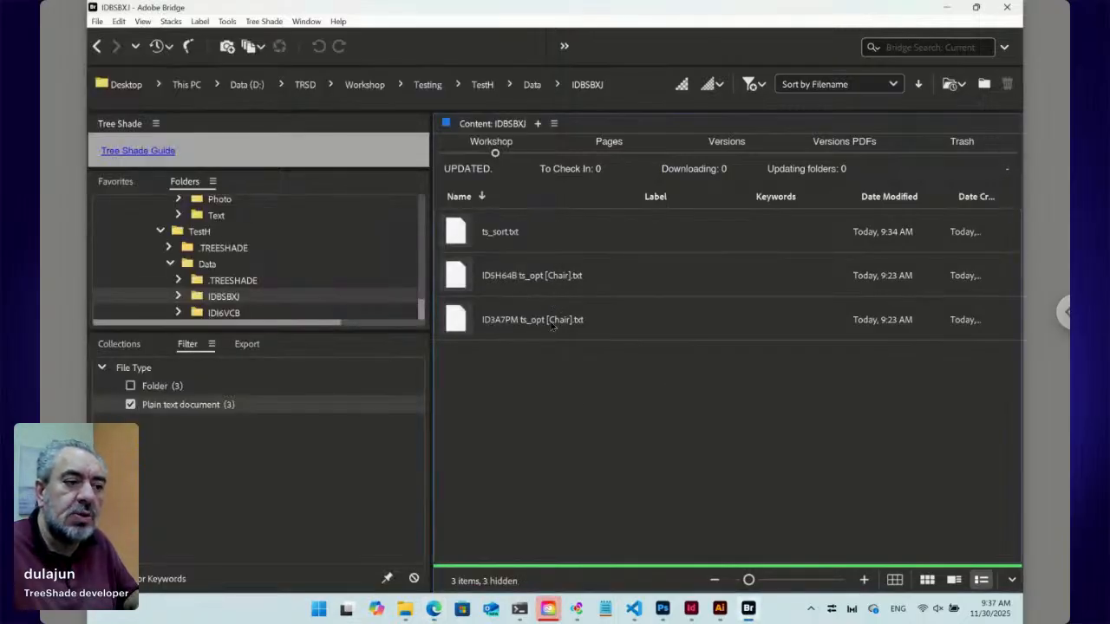
pyautogui.click(434, 610)
pyautogui.hotkey('ctrl', 'a')
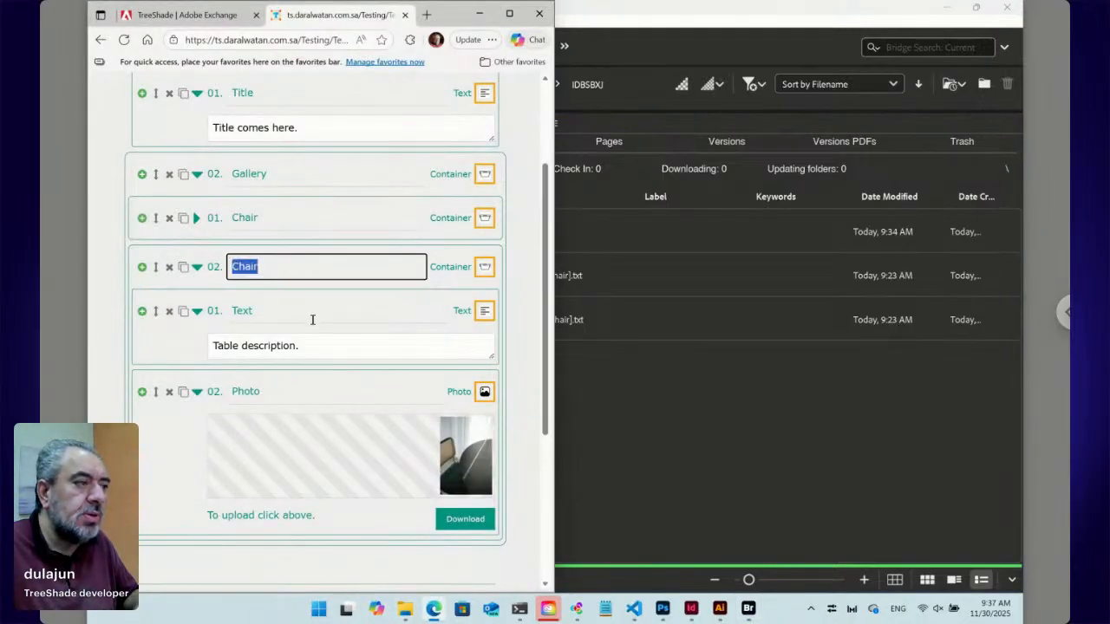
pyautogui.write('Table')
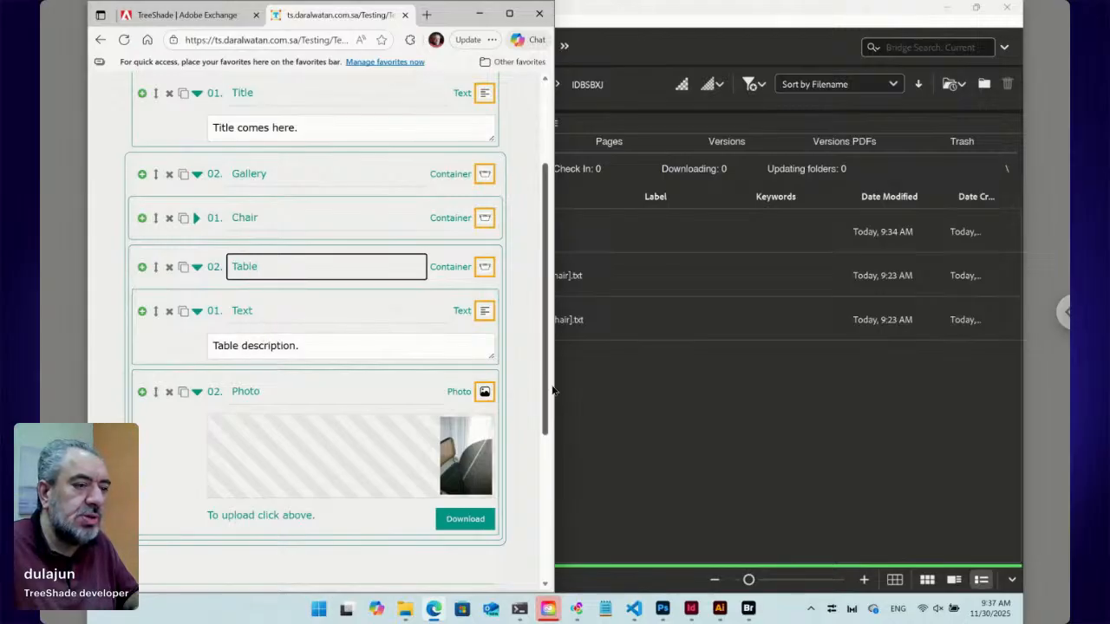
pyautogui.scroll(-3, 529, 399)
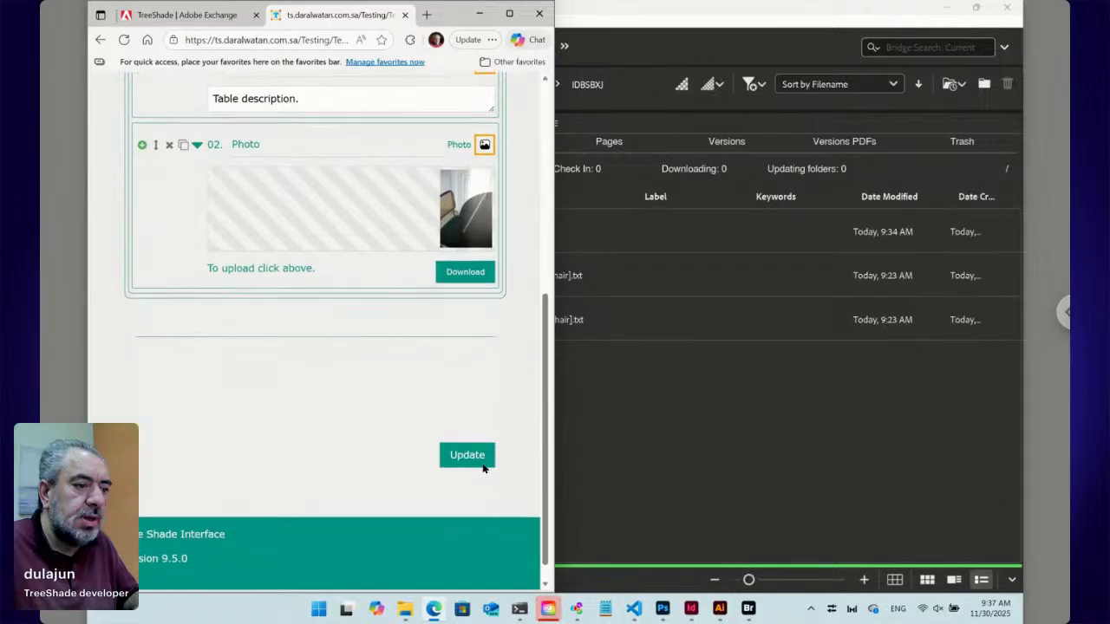
pyautogui.click(480, 461)
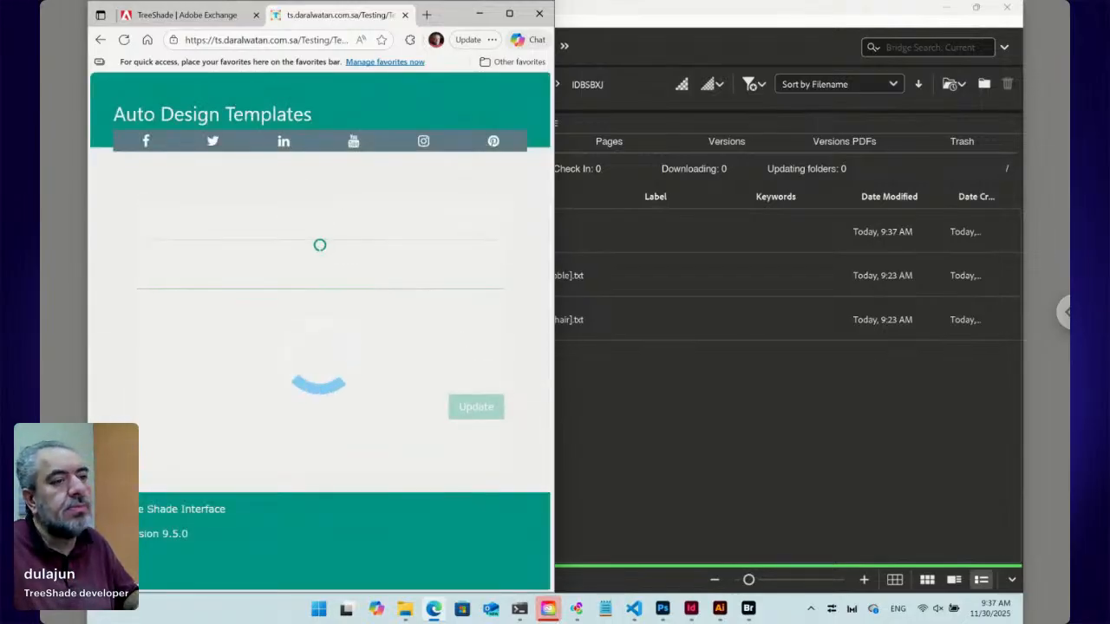
# - Switch to Adobe Bridge and open the paired folder of Gallery's remaining Chair entry
pyautogui.click(588, 371)
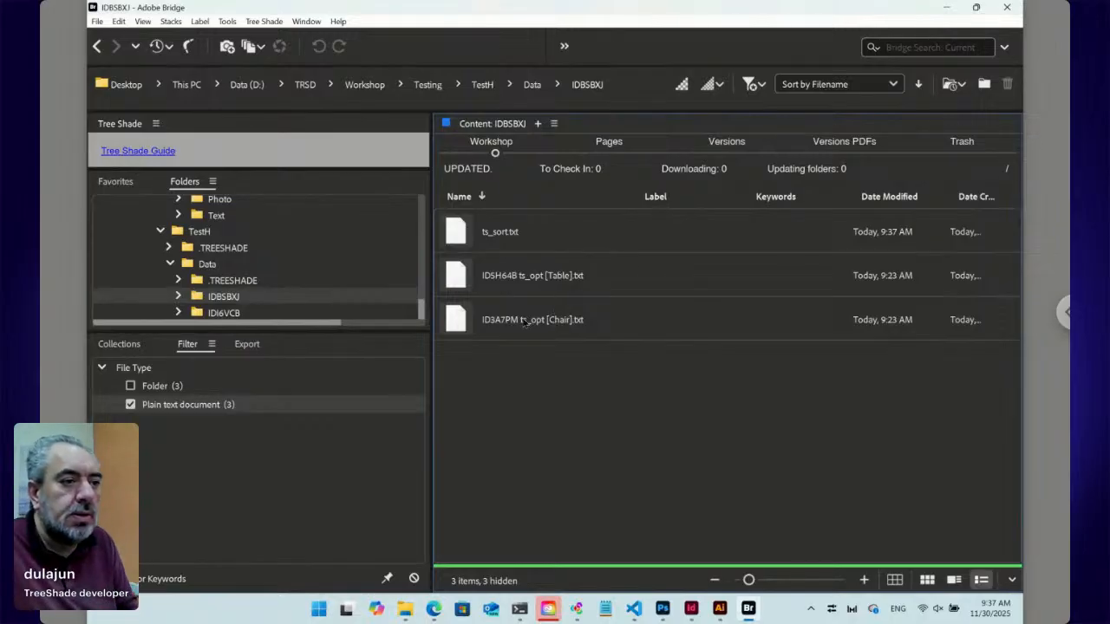
pyautogui.doubleClick(464, 320)
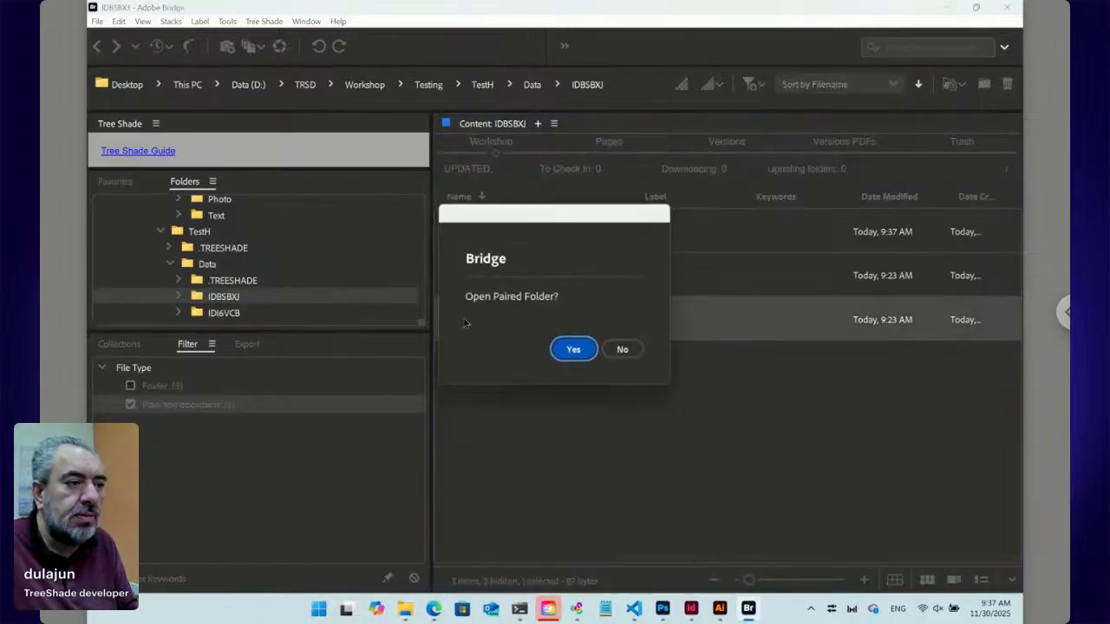
pyautogui.click(574, 349)
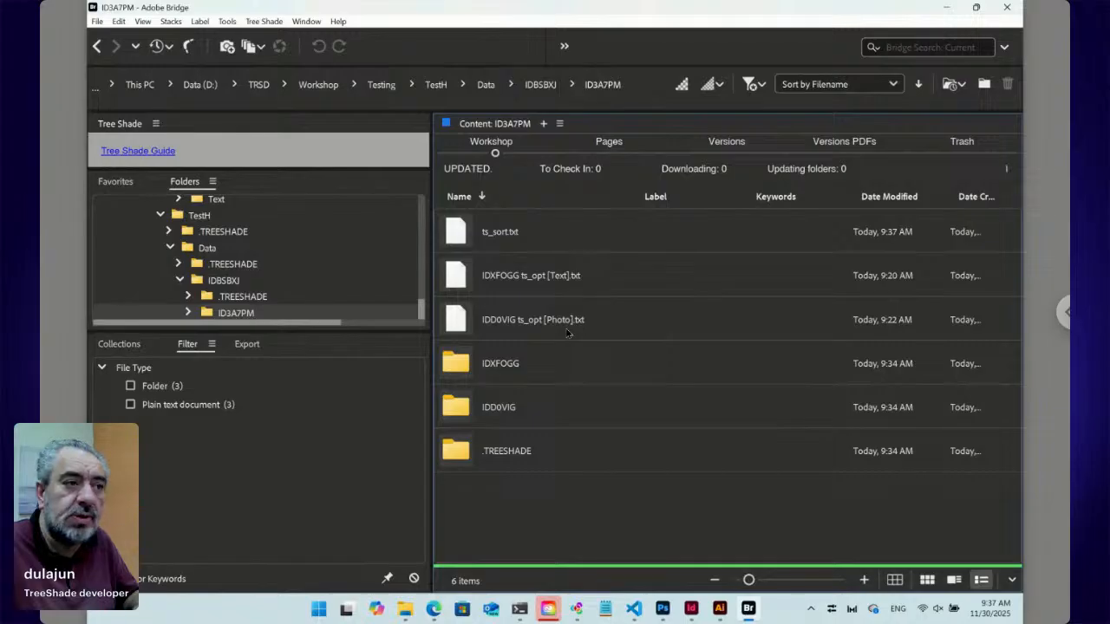
# - Open the paired folder of Chair's Text entry, then view its Content.txt and close it without editing
pyautogui.doubleClick(555, 280)
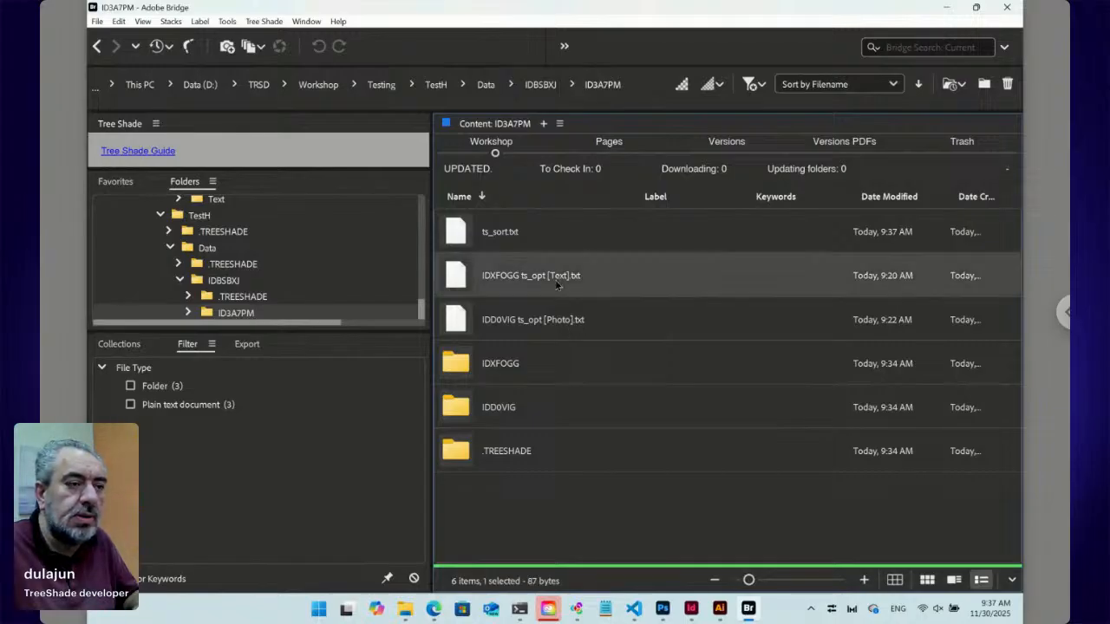
pyautogui.click(568, 351)
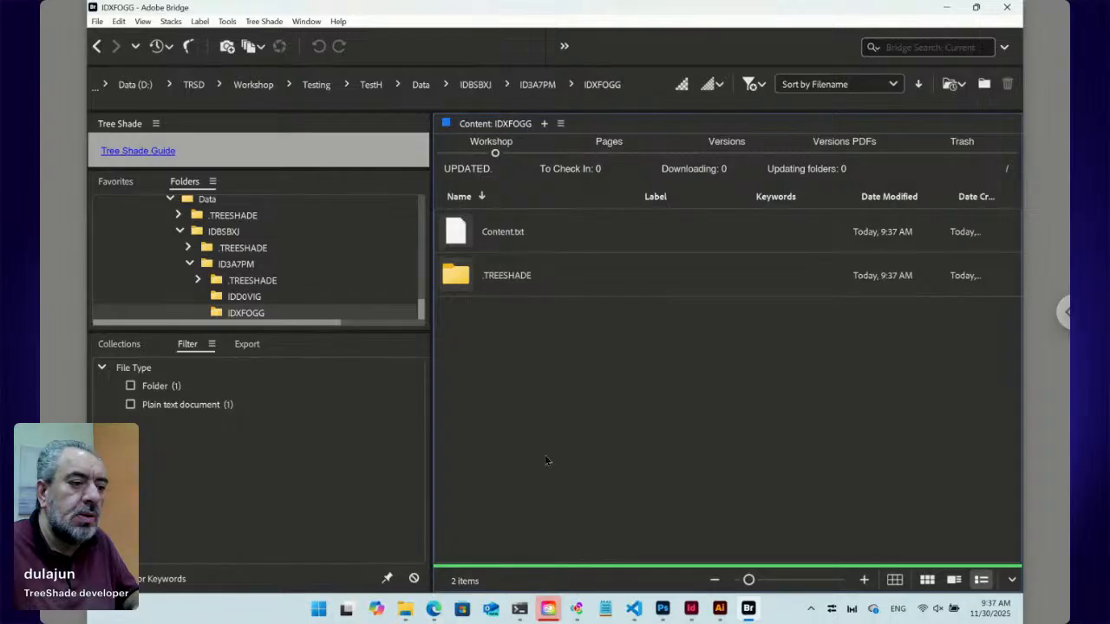
pyautogui.doubleClick(459, 236)
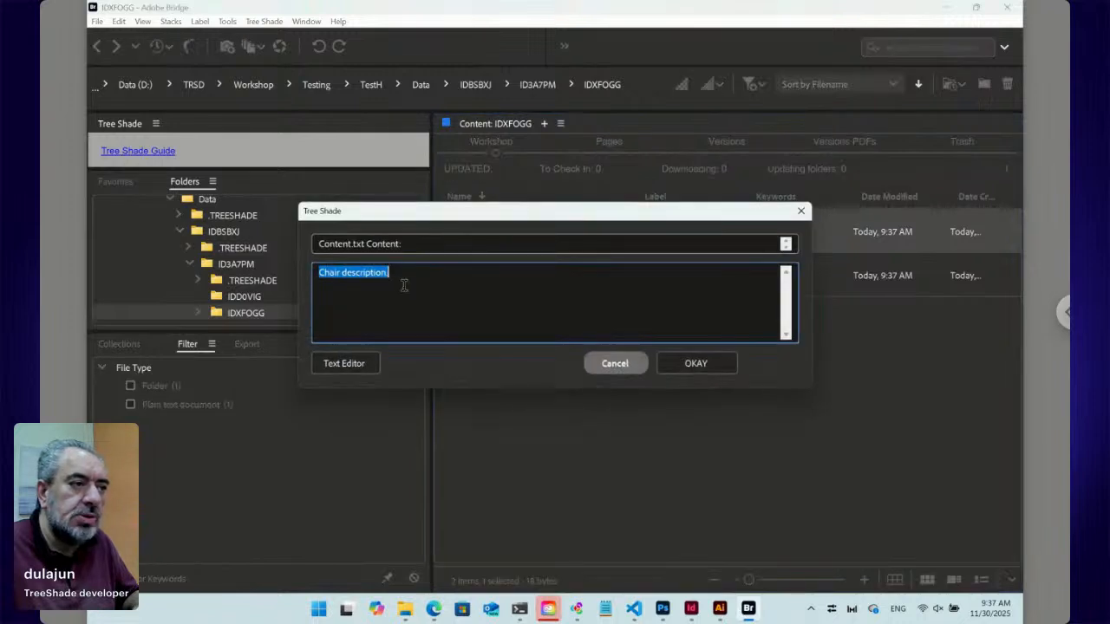
pyautogui.click(615, 366)
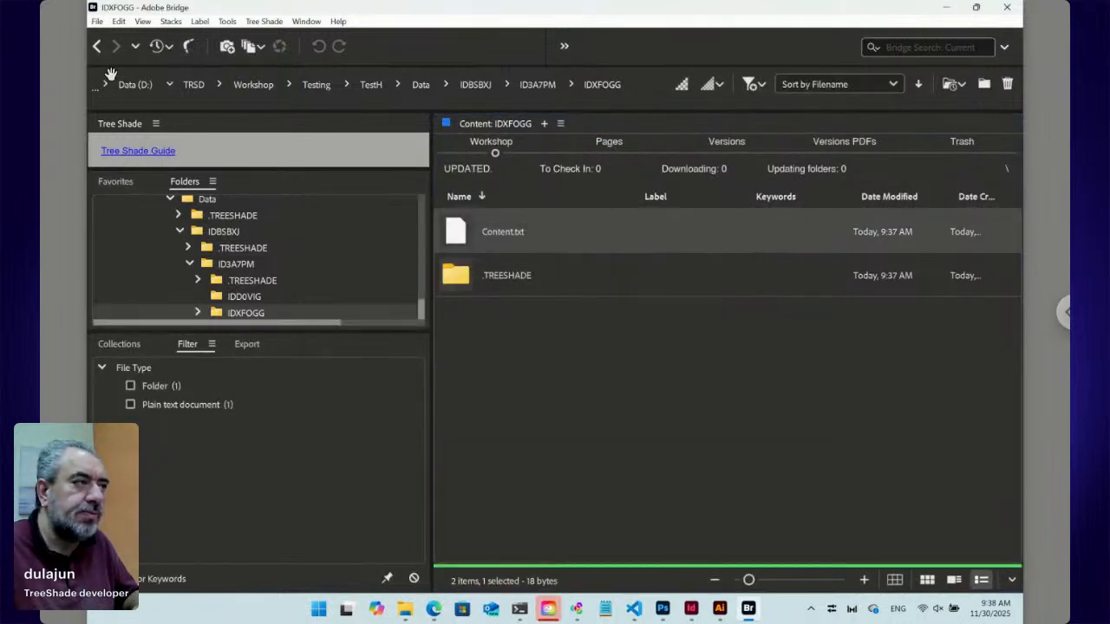
# - Check Uploaded.jpg in the paired folder of Chair's Photo entry, and return to the TestH folder
pyautogui.click(96, 46)
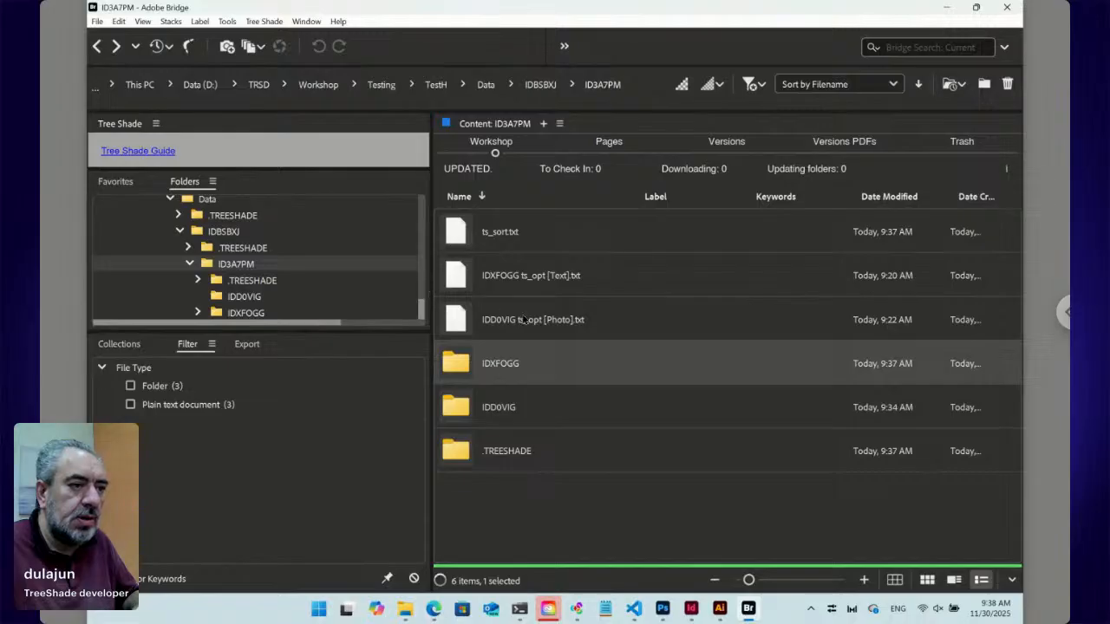
pyautogui.doubleClick(524, 320)
pyautogui.click(564, 351)
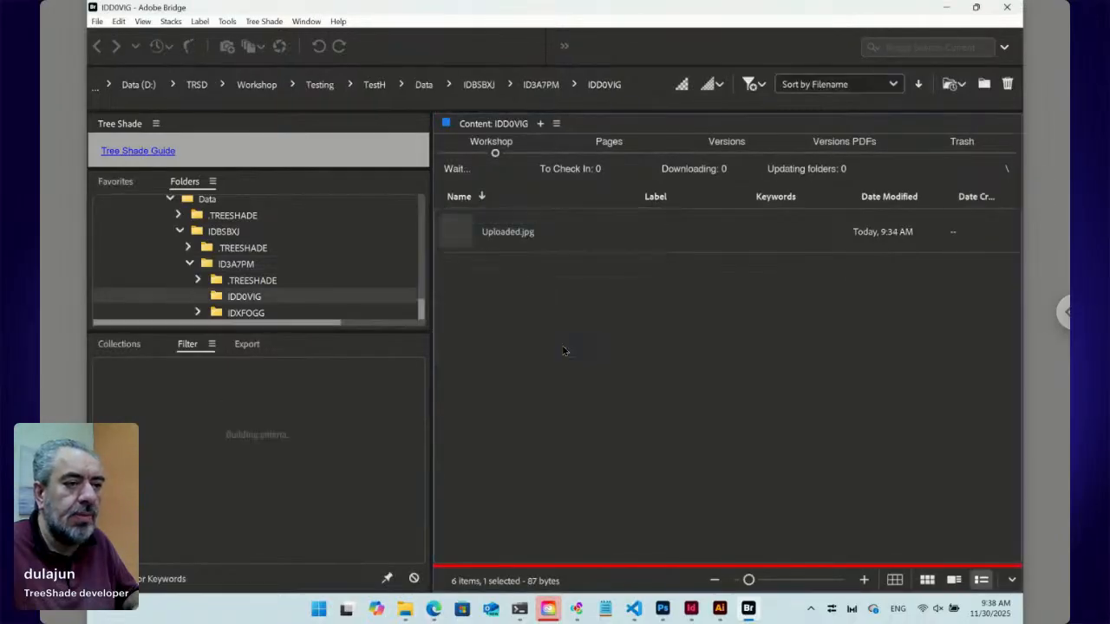
pyautogui.click(468, 248)
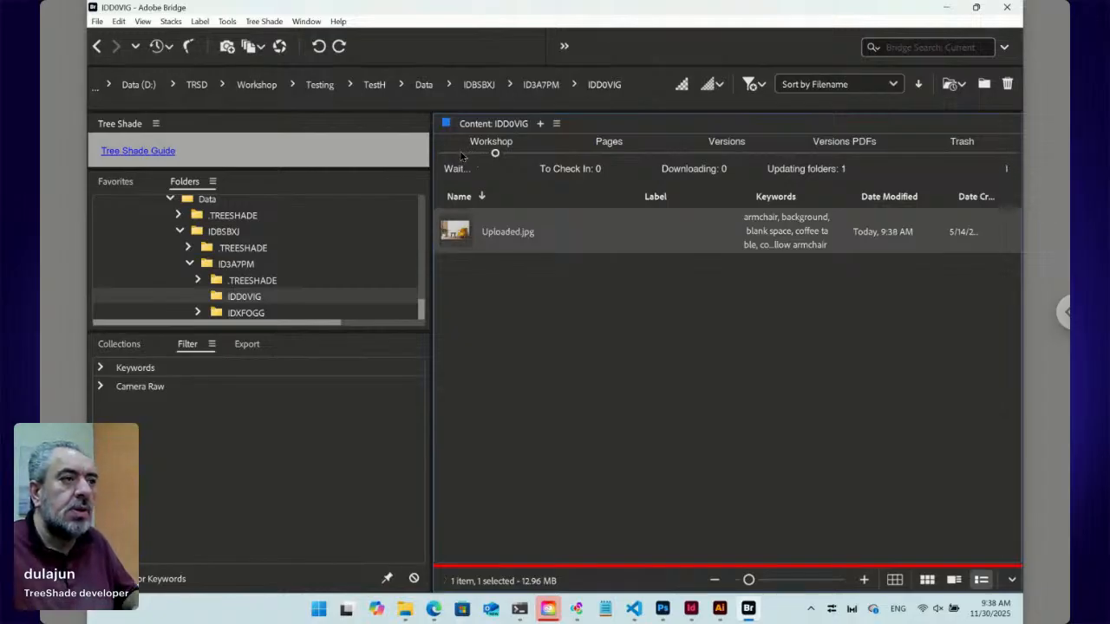
pyautogui.click(492, 149)
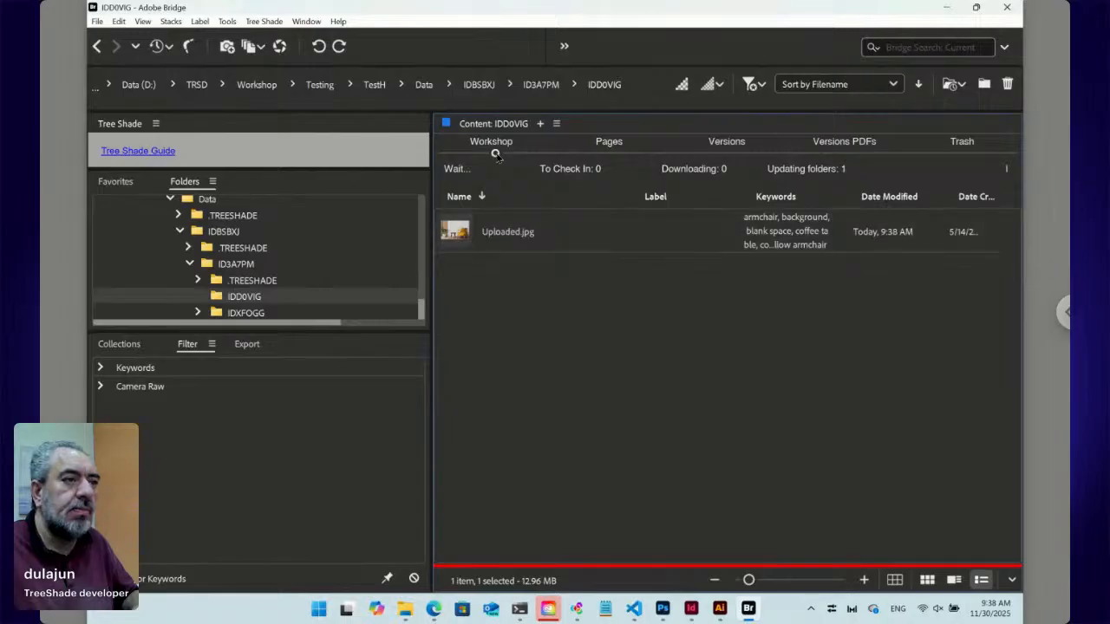
pyautogui.click(96, 46)
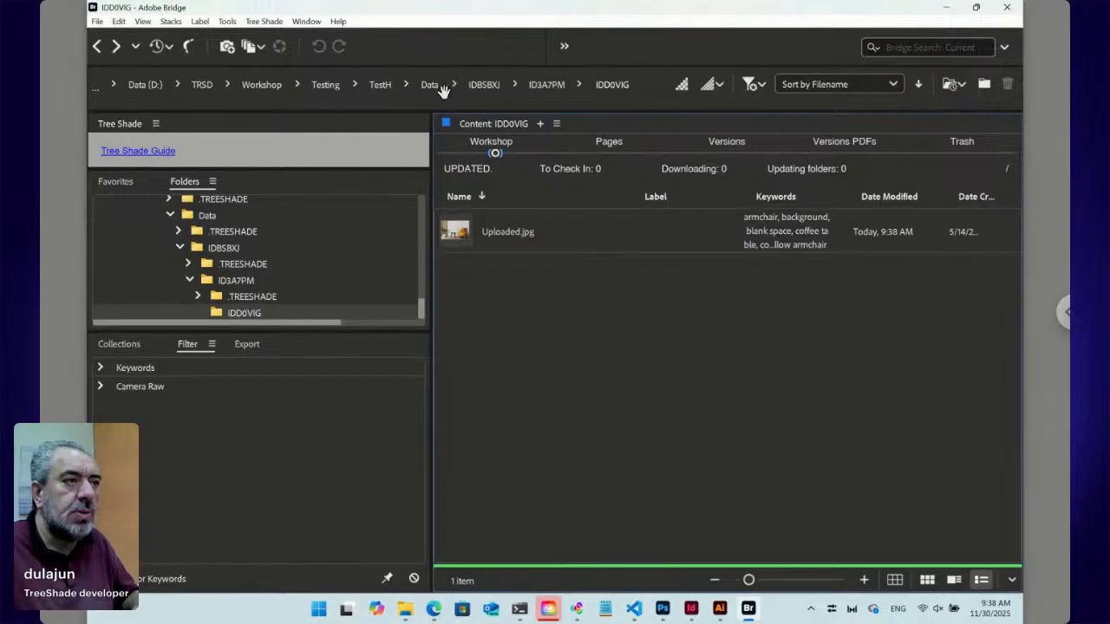
pyautogui.click(380, 84)
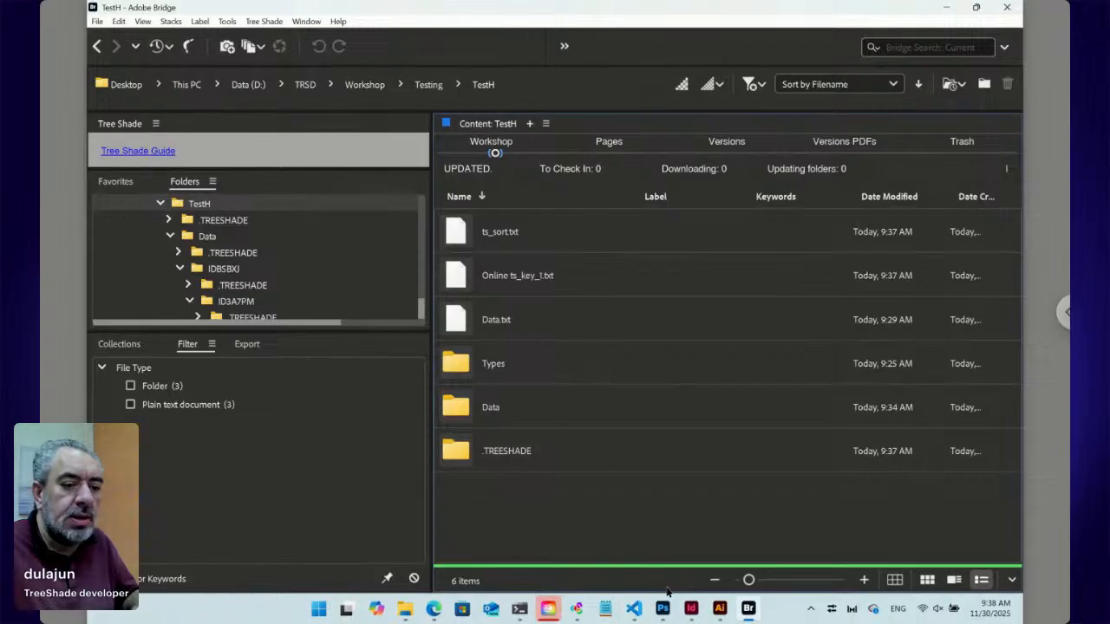
# - Switch to InDesign, delete the selected Data snippet from the open Layout.indd page, and return to Adobe Bridge
pyautogui.click(691, 608)
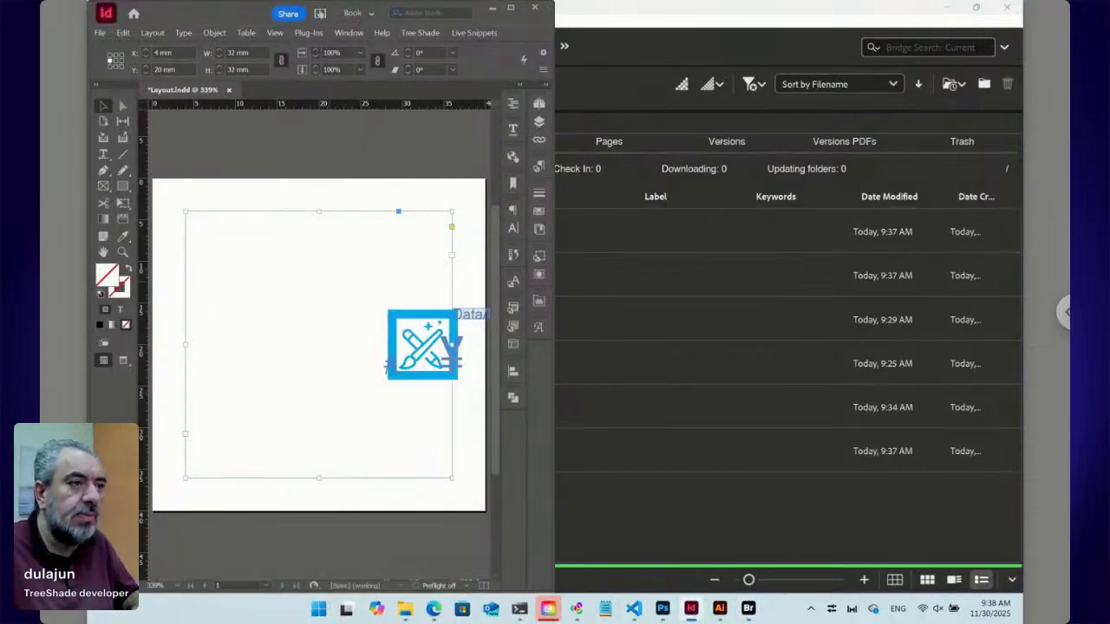
pyautogui.press('Delete')
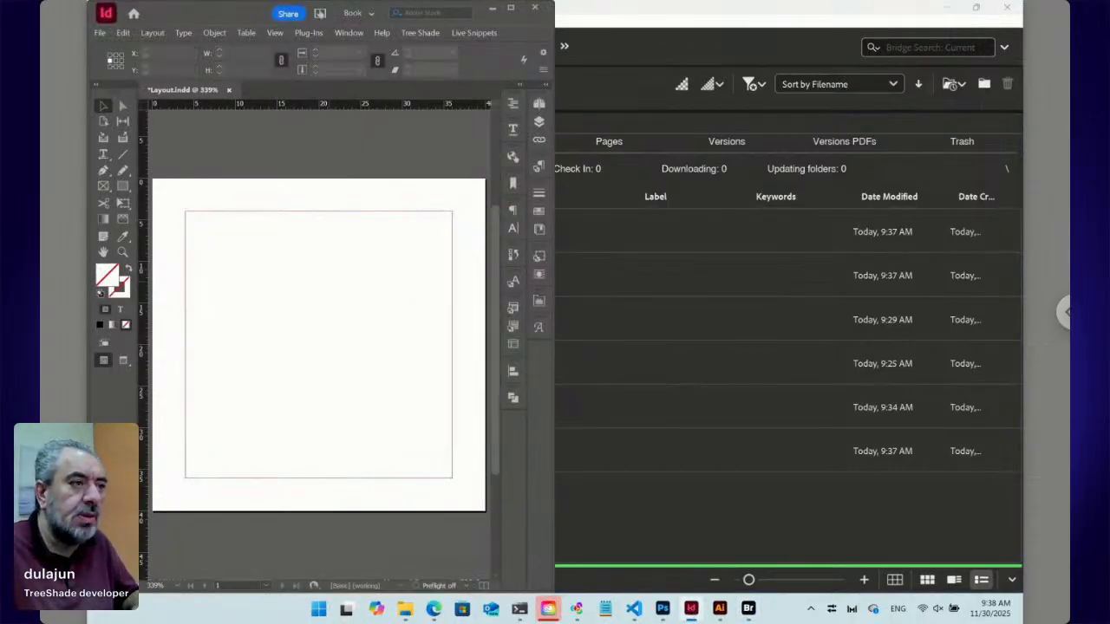
pyautogui.click(613, 514)
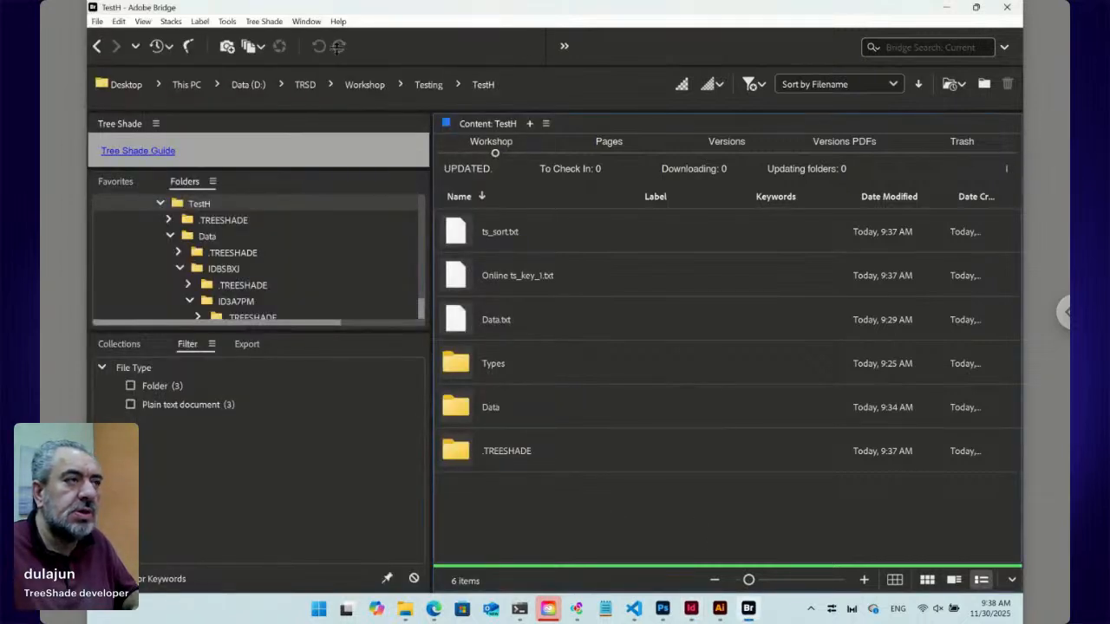
# - Create a new Tree Shade InDesign file named Layout in the TestH folder
pyautogui.click(263, 21)
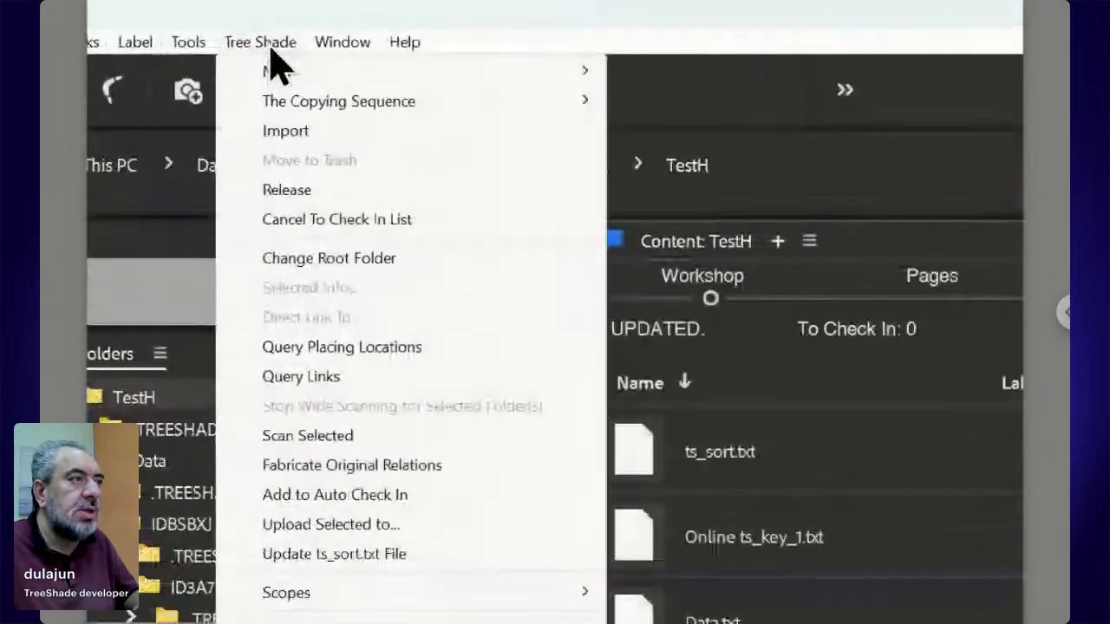
pyautogui.moveTo(277, 72)
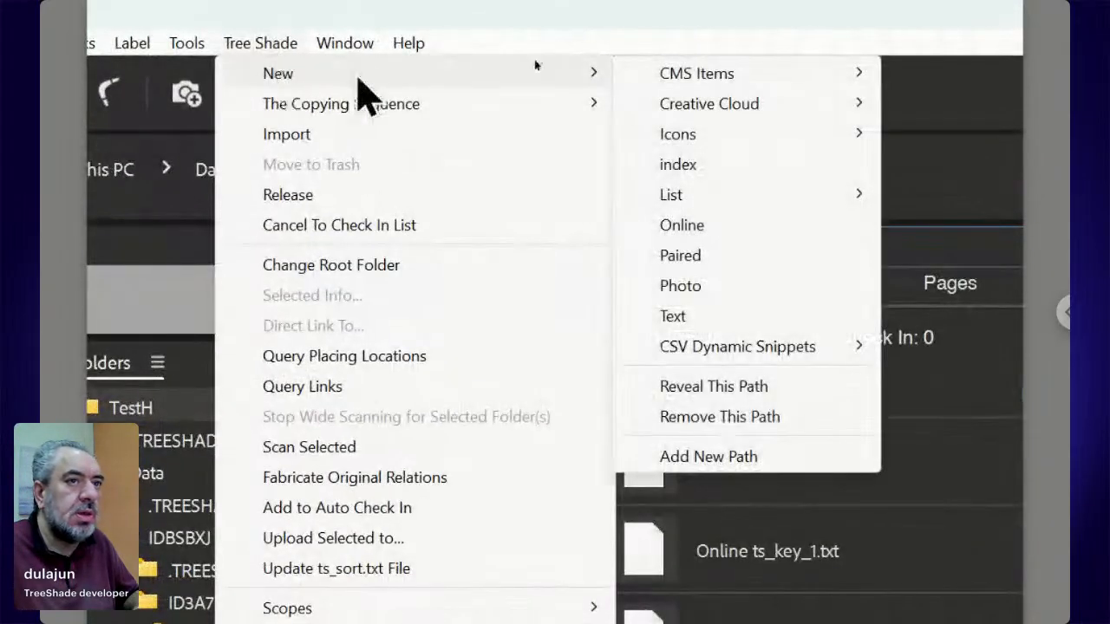
pyautogui.moveTo(818, 113)
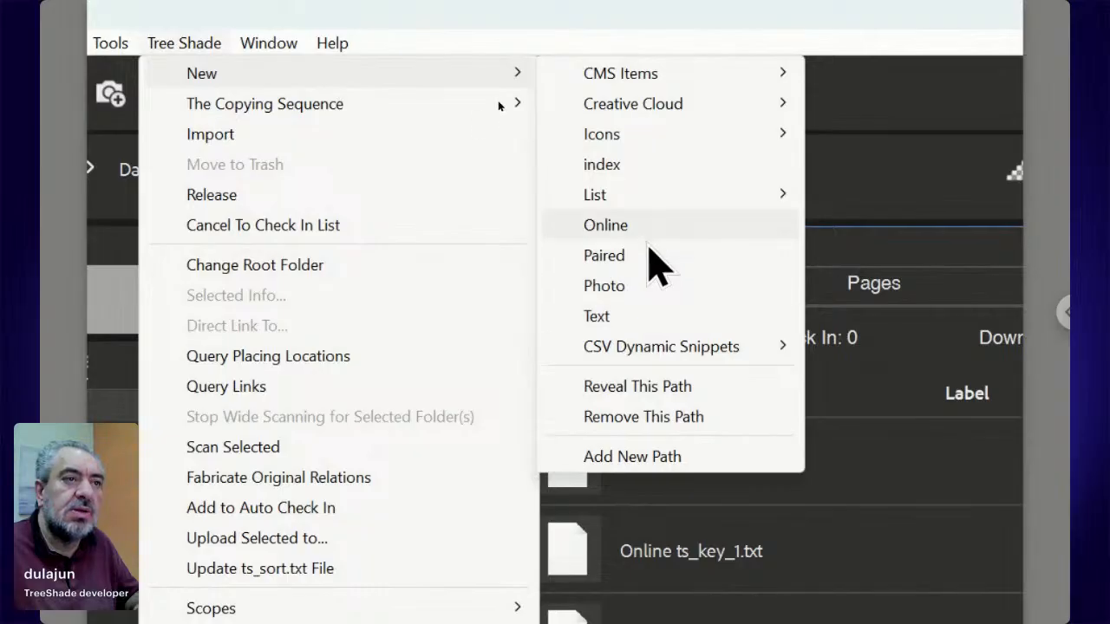
pyautogui.moveTo(655, 109)
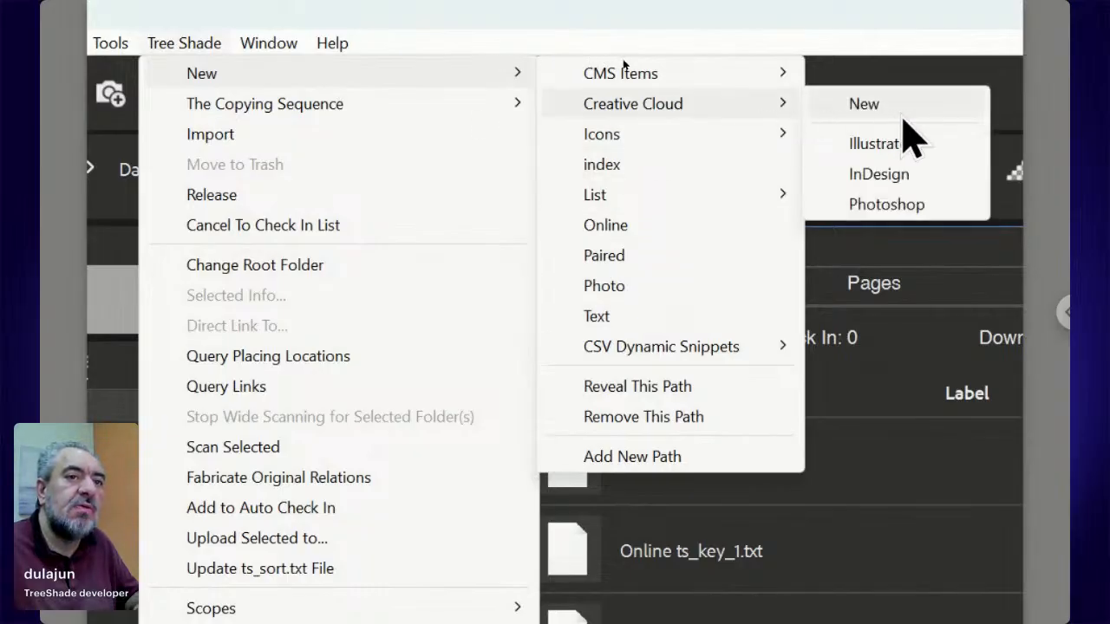
pyautogui.click(900, 172)
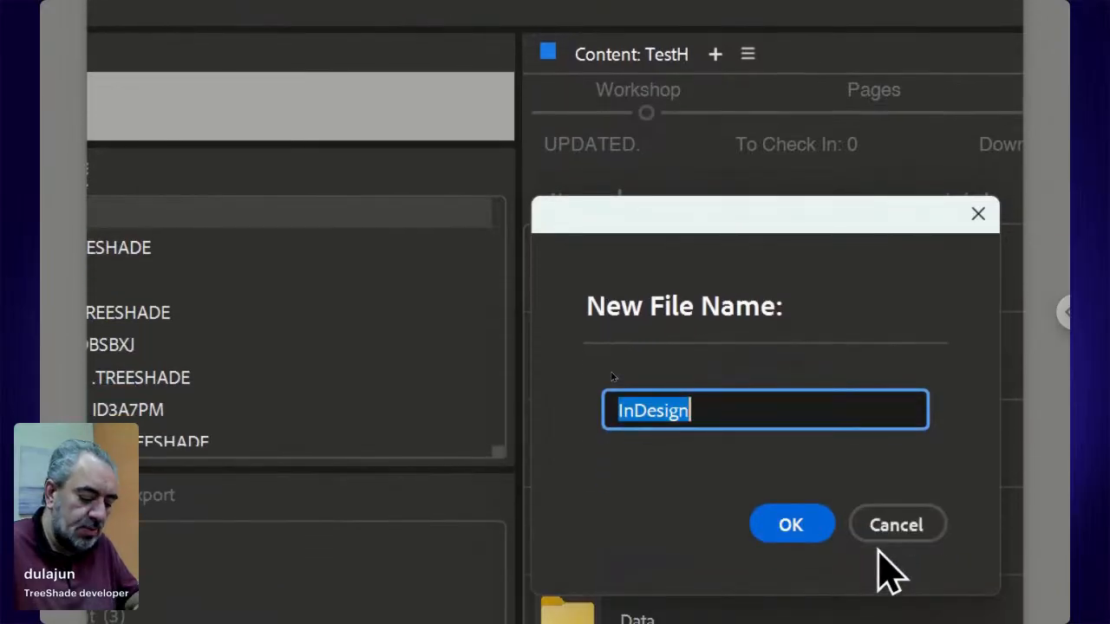
pyautogui.write('Layout')
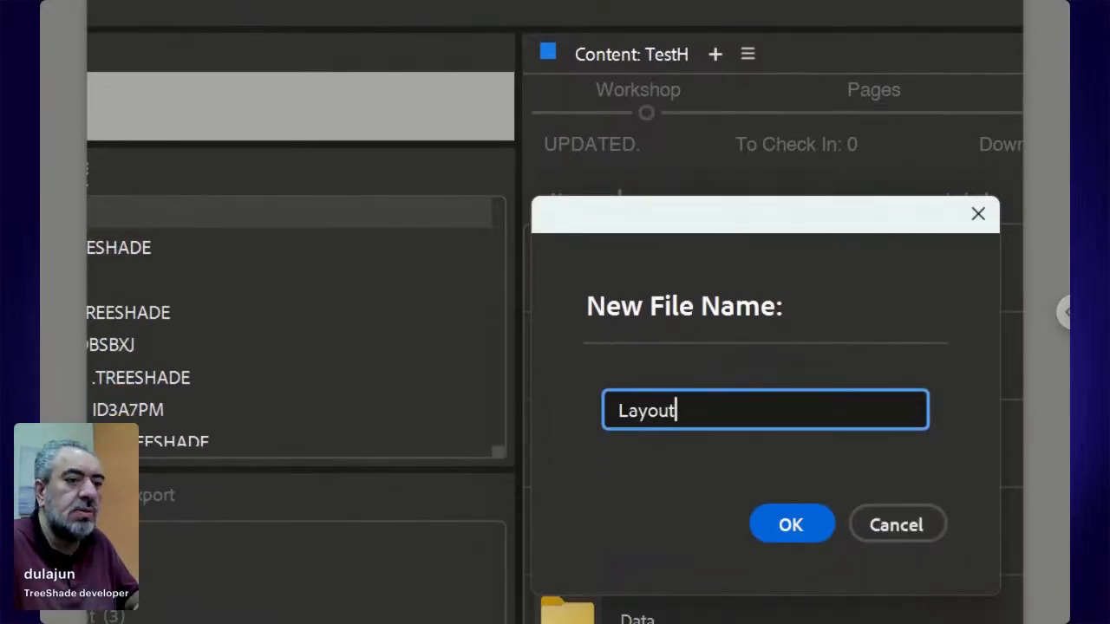
pyautogui.press('Return')
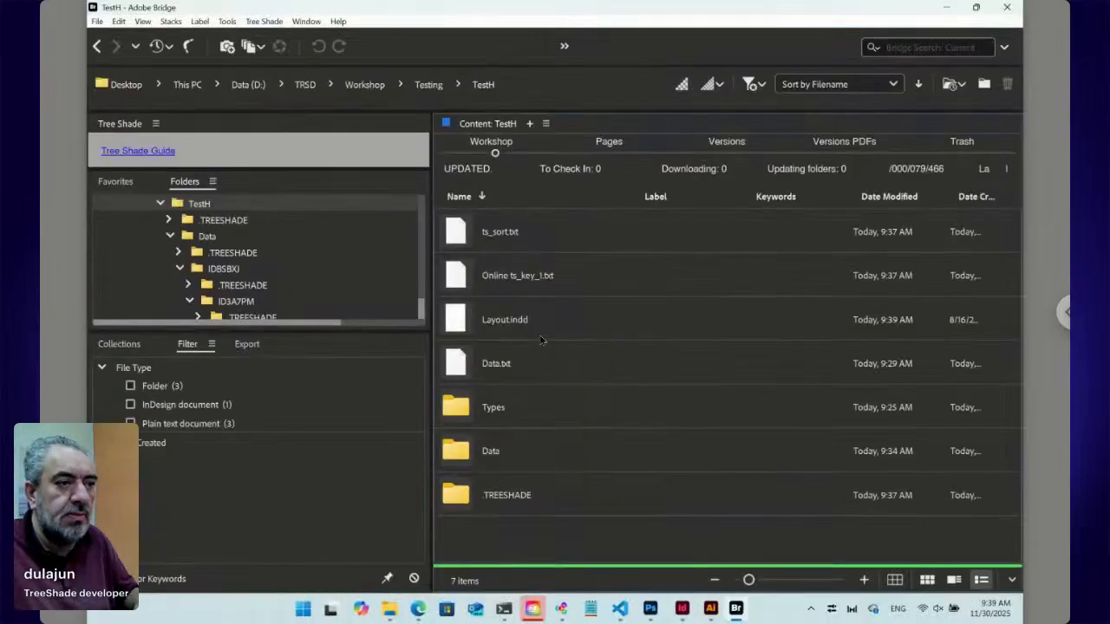
# - Open TestH's Layout.indd in InDesign and draw a text frame that fills the page margins
pyautogui.click(462, 326)
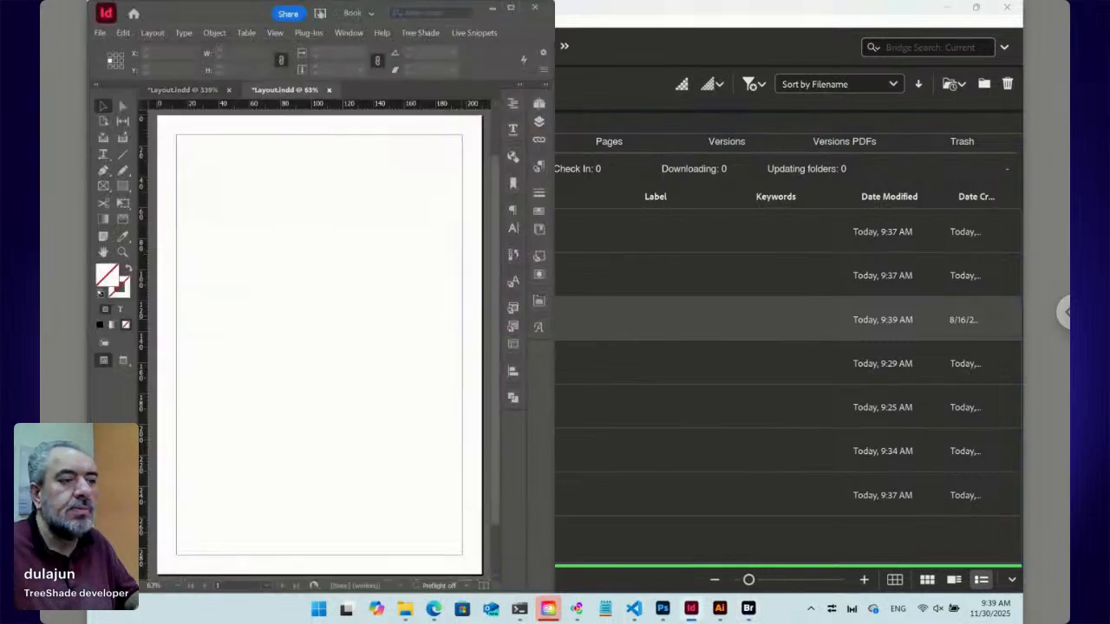
pyautogui.click(103, 154)
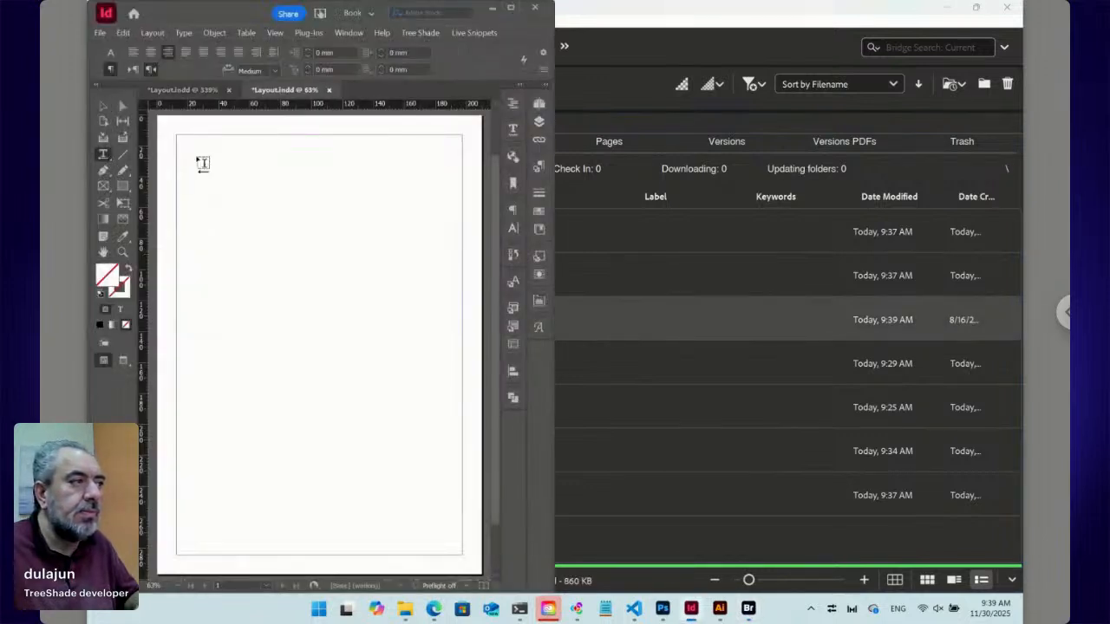
pyautogui.moveTo(177, 136); pyautogui.dragTo(465, 560)
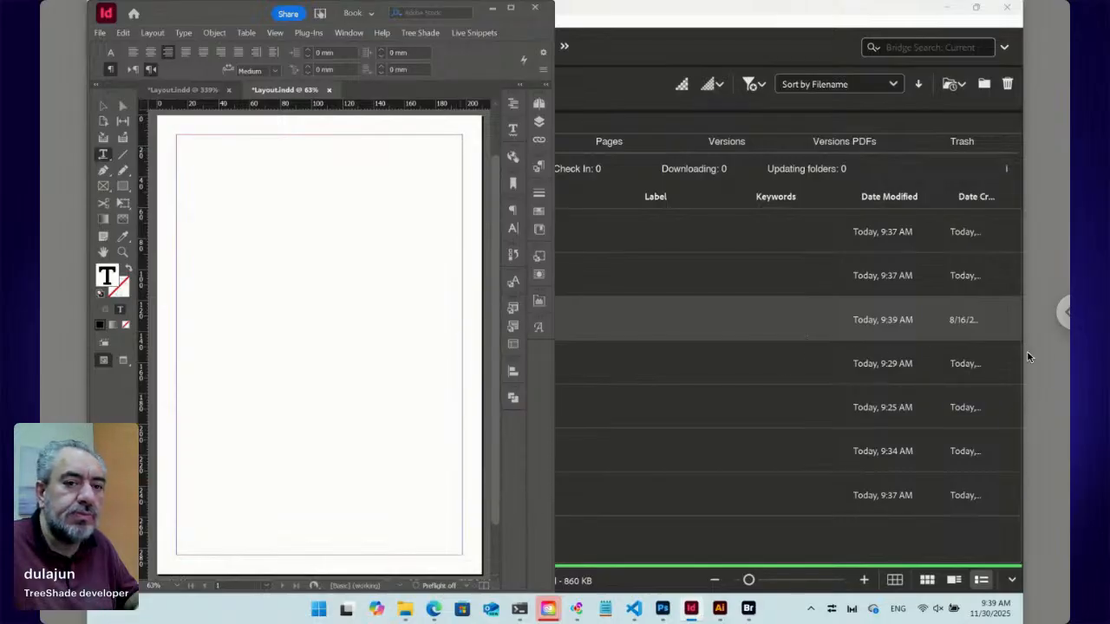
# - Fit the Bridge window beside InDesign and put the text cursor in the Layout.indd page's margin-sized text frame
pyautogui.click(823, 324)
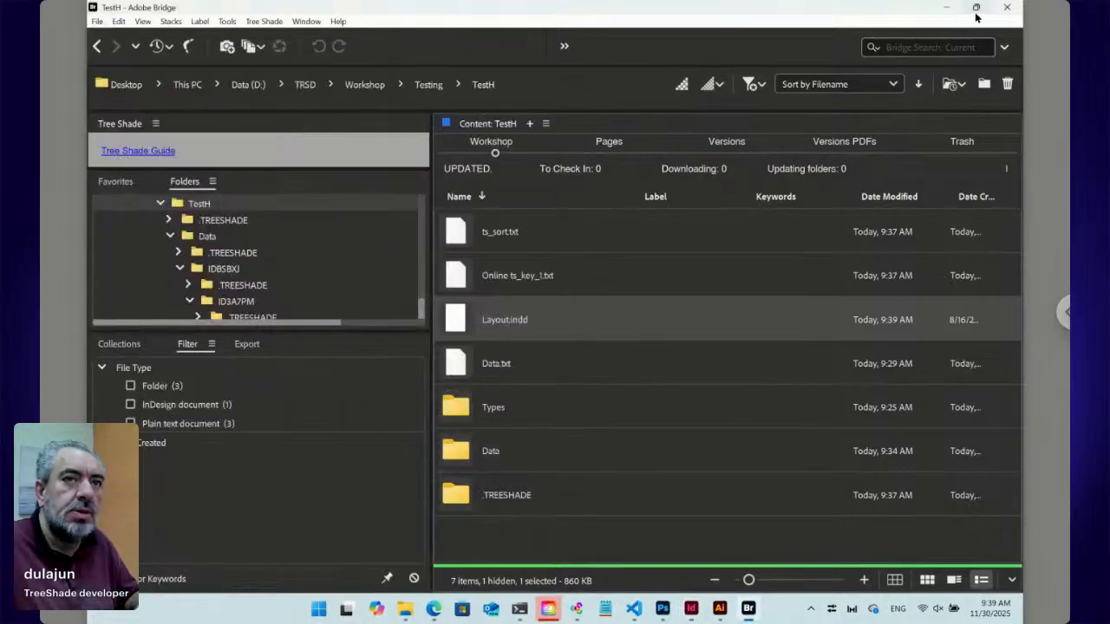
pyautogui.moveTo(977, 11)
pyautogui.click(926, 85)
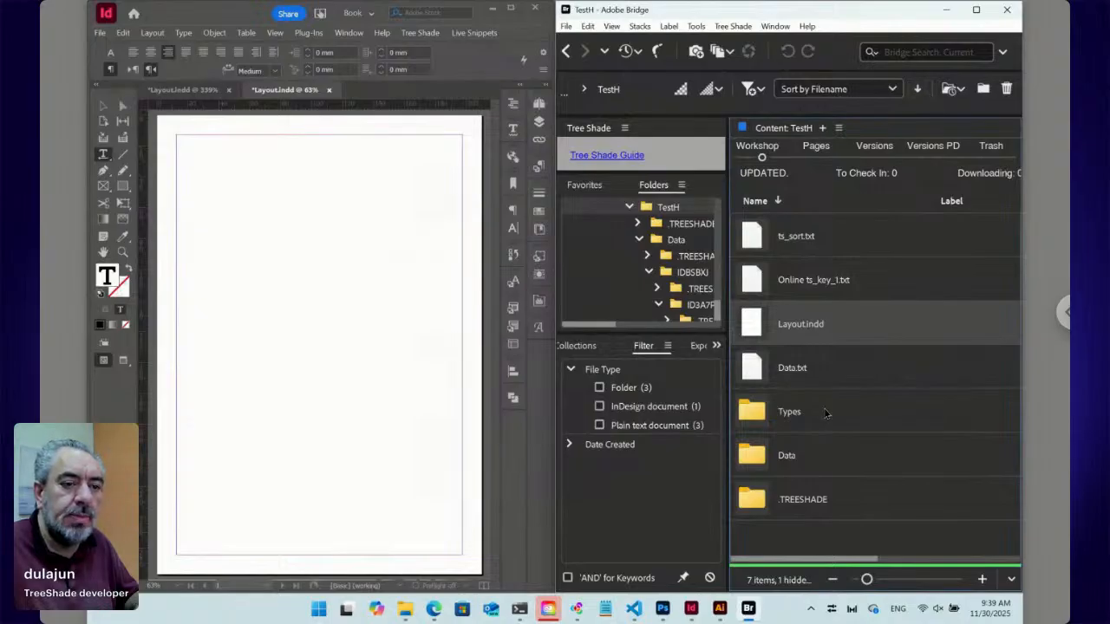
pyautogui.click(272, 152)
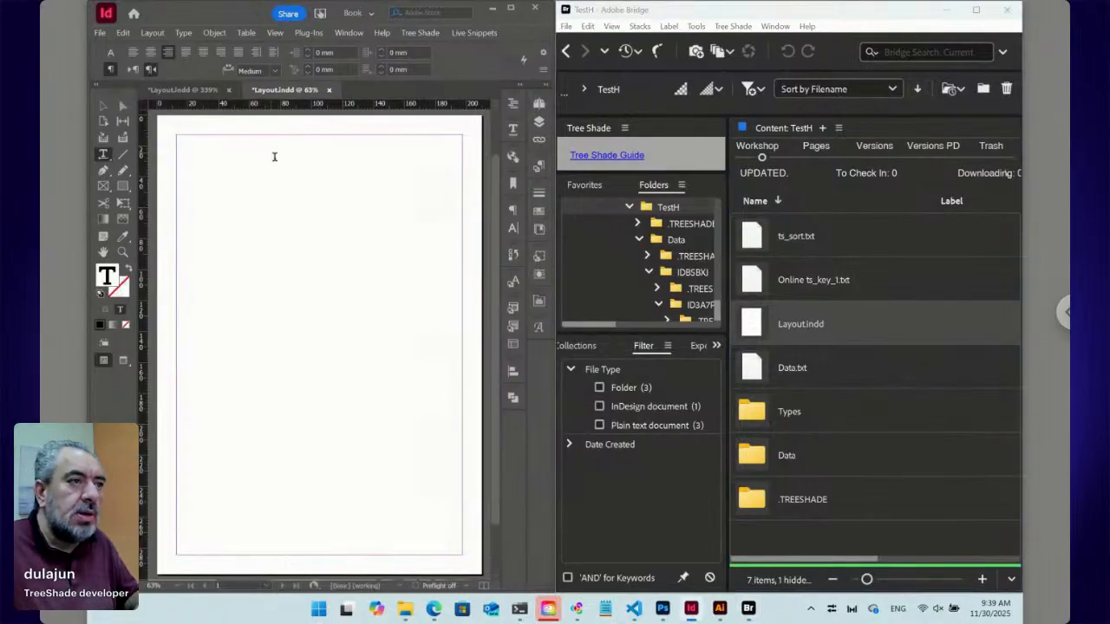
# - Open TestH's Data folder in Bridge and go into the paired folder of its Gallery entry
pyautogui.doubleClick(761, 459)
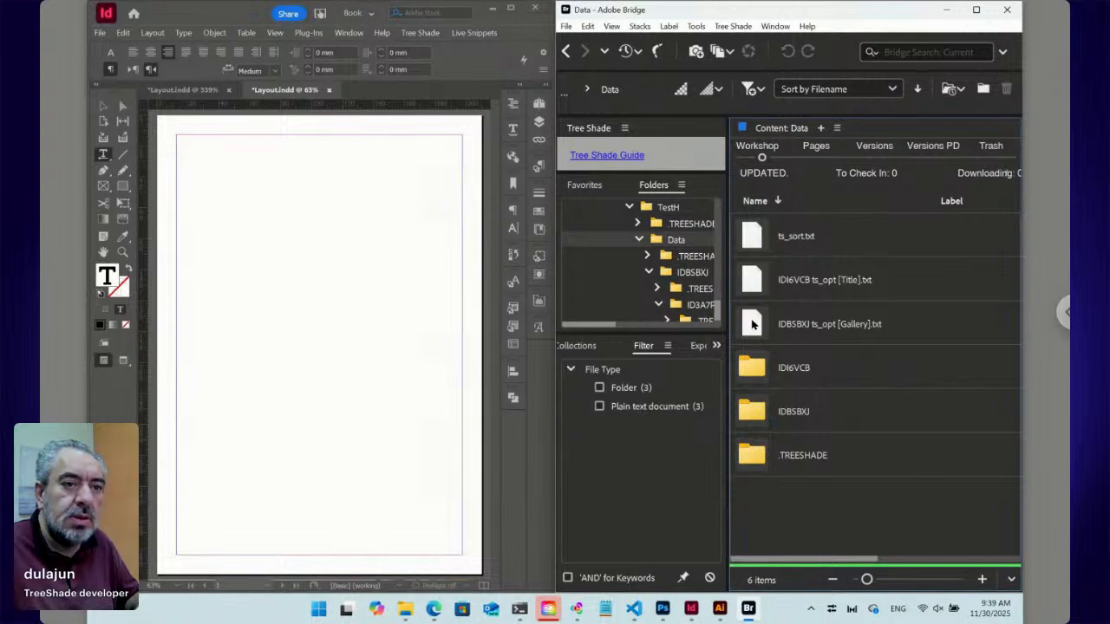
pyautogui.click(754, 324)
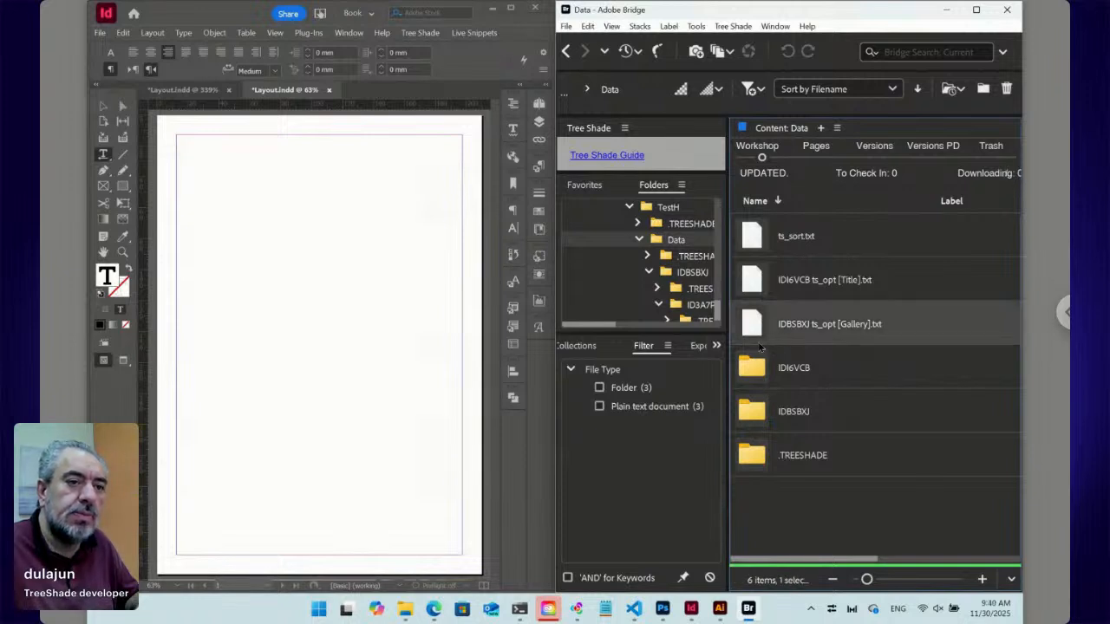
pyautogui.doubleClick(751, 328)
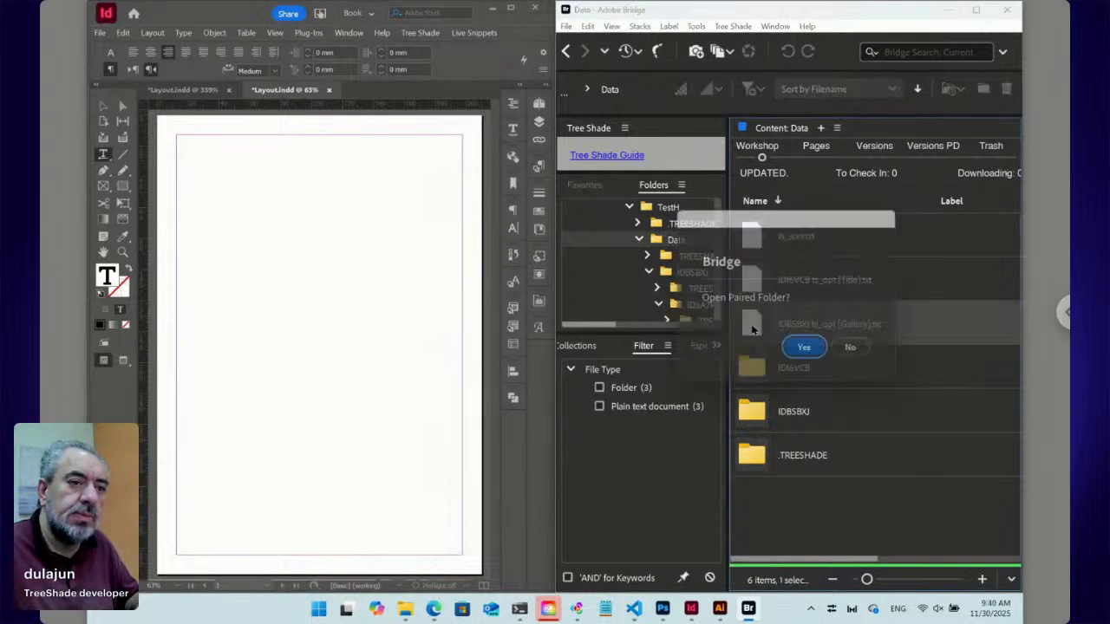
pyautogui.click(824, 354)
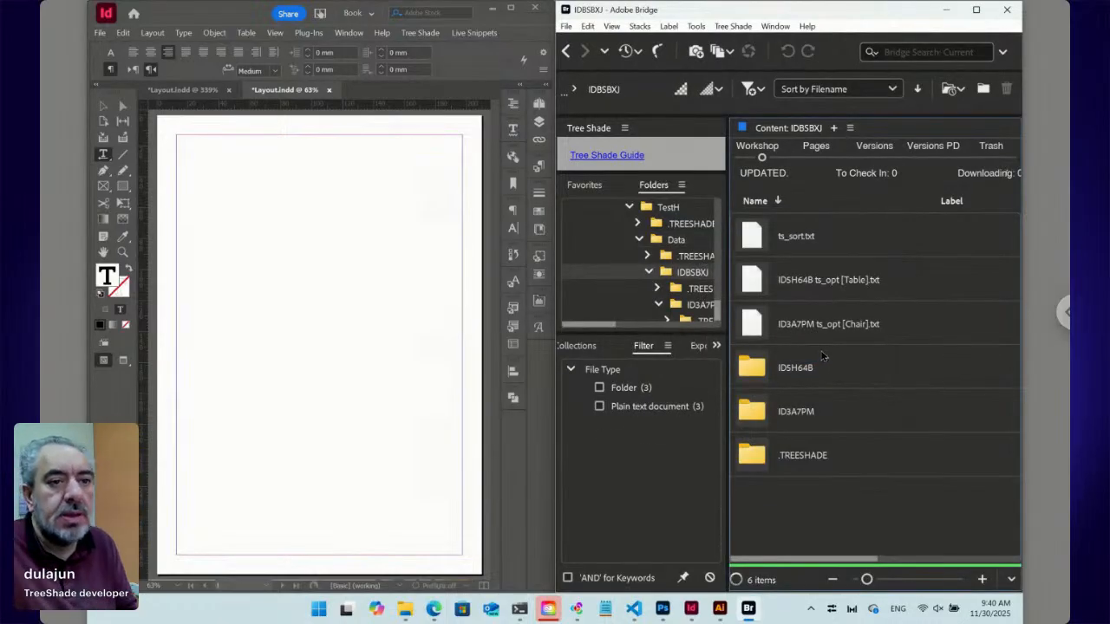
# - Place the Chair entry from Bridge into the InDesign text frame and select the placed photo
pyautogui.click(759, 328)
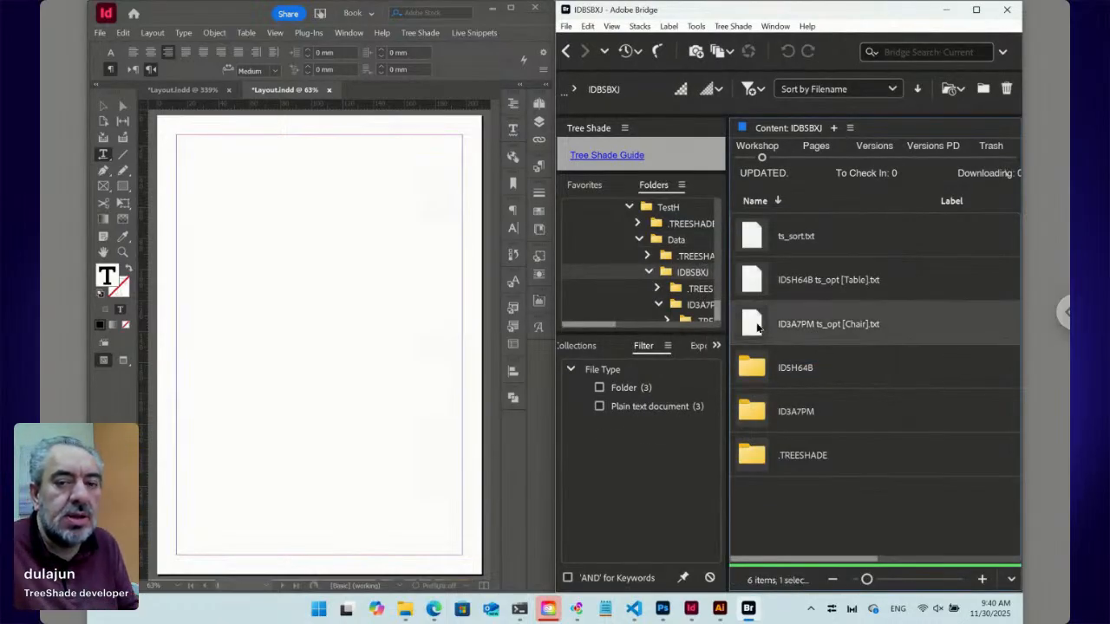
pyautogui.rightClick(757, 327)
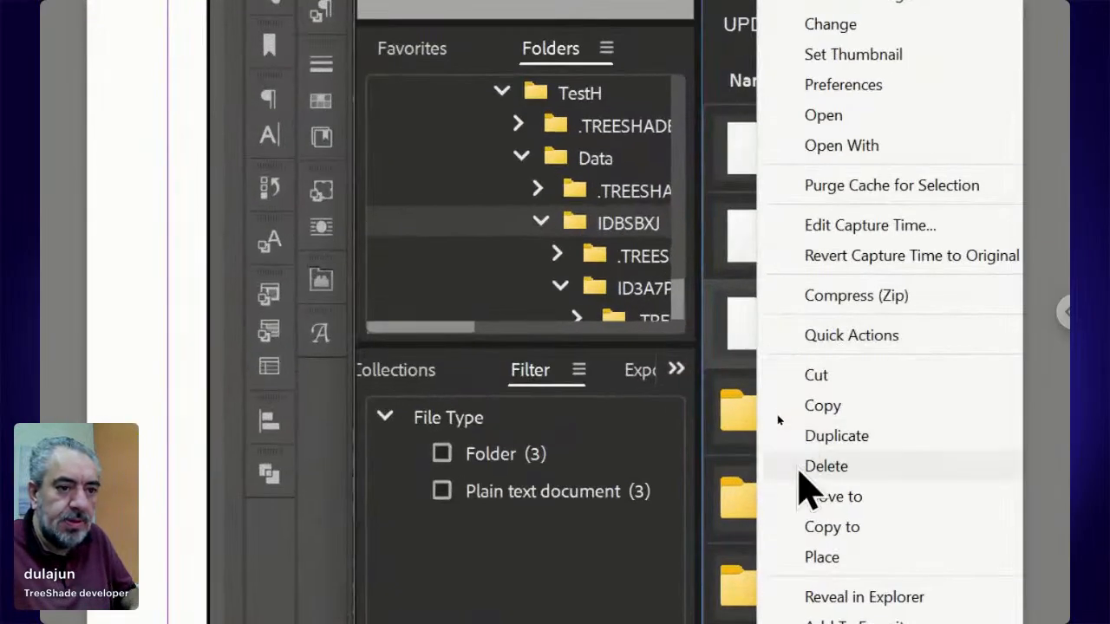
pyautogui.moveTo(811, 558)
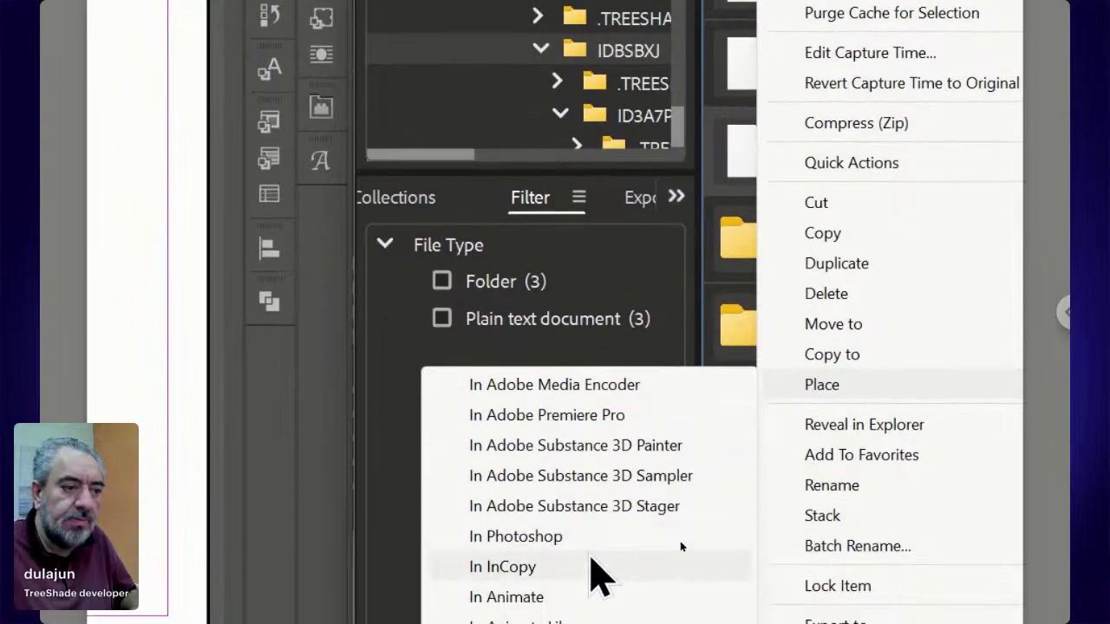
pyautogui.click(646, 590)
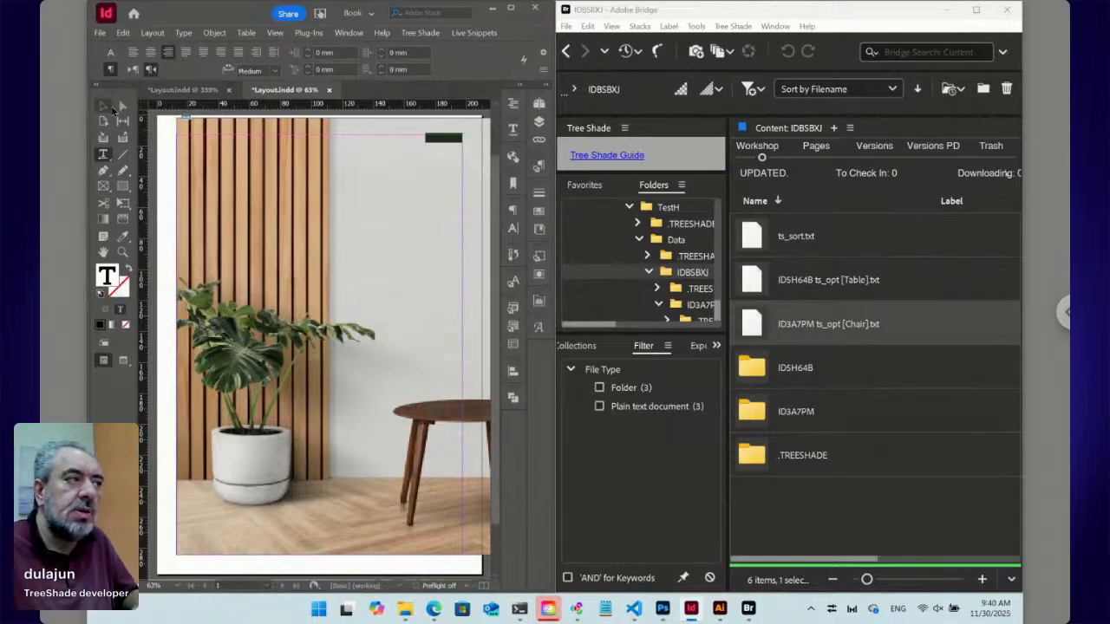
pyautogui.click(106, 106)
pyautogui.click(473, 178)
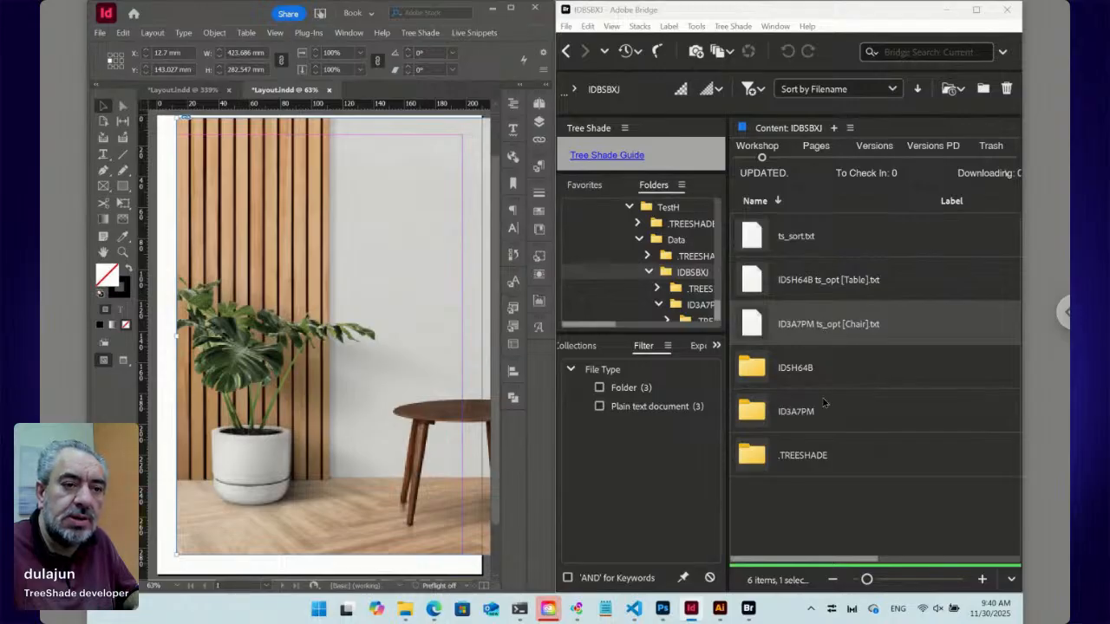
# - Open the Chair entry's content without its paired folder and add the line ::100%:Width below the Place line
pyautogui.doubleClick(761, 327)
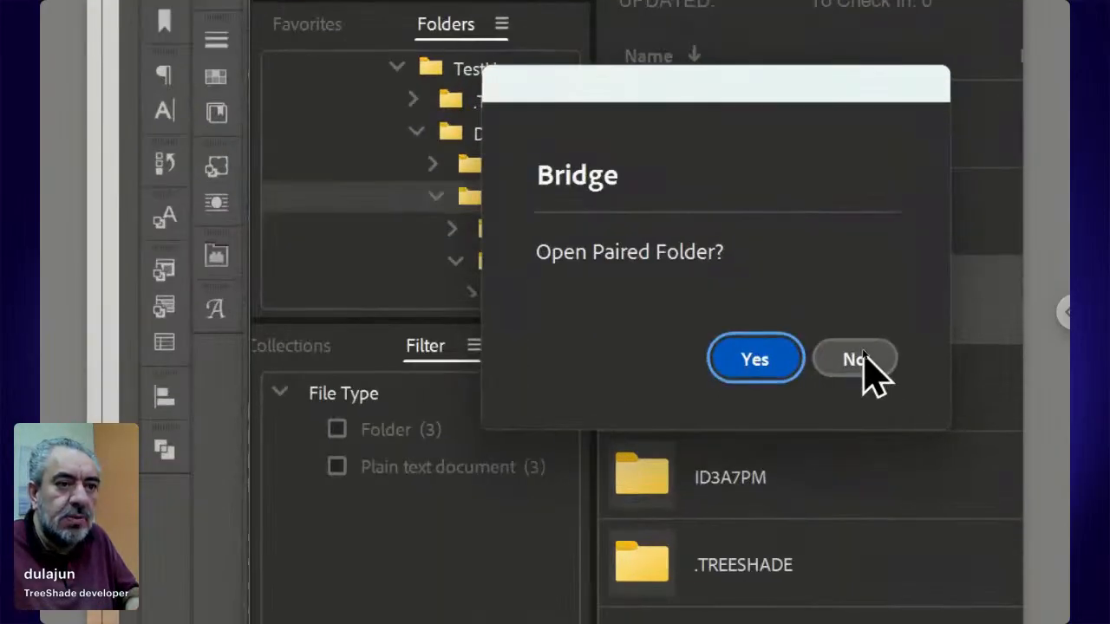
pyautogui.click(861, 351)
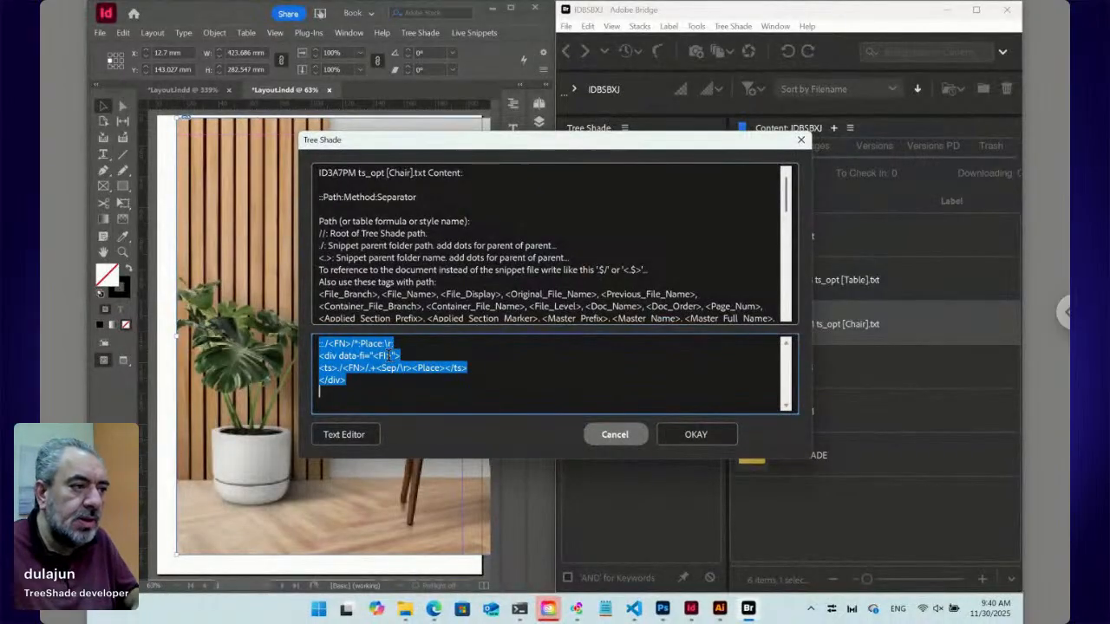
pyautogui.click(411, 348)
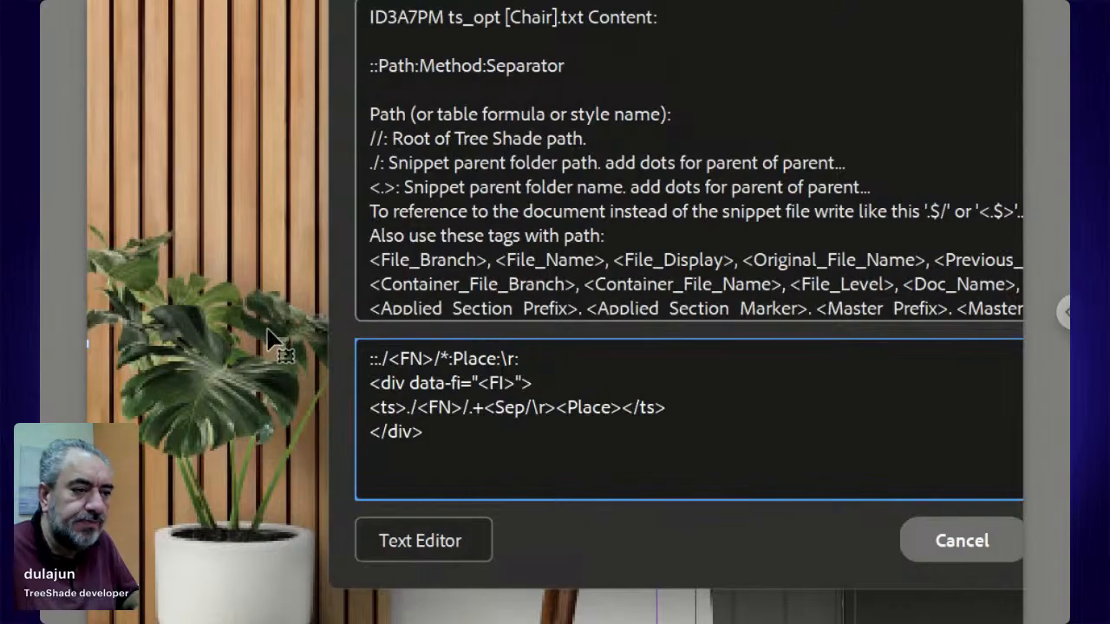
pyautogui.press('Return')
pyautogui.write(':')
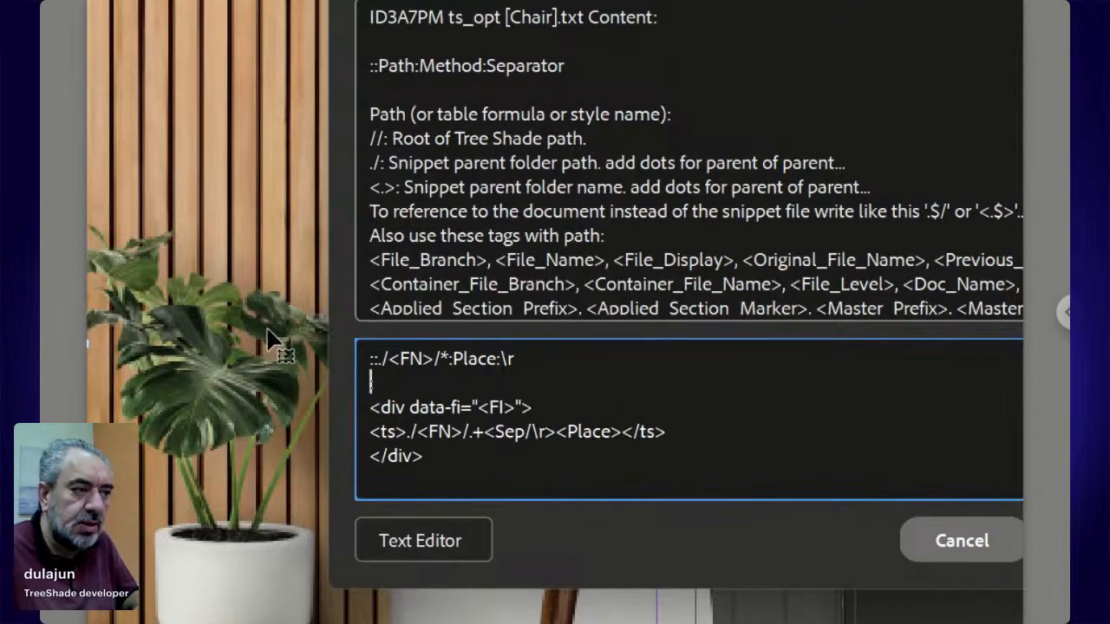
pyautogui.press('BackSpace')
pyautogui.write(':::')
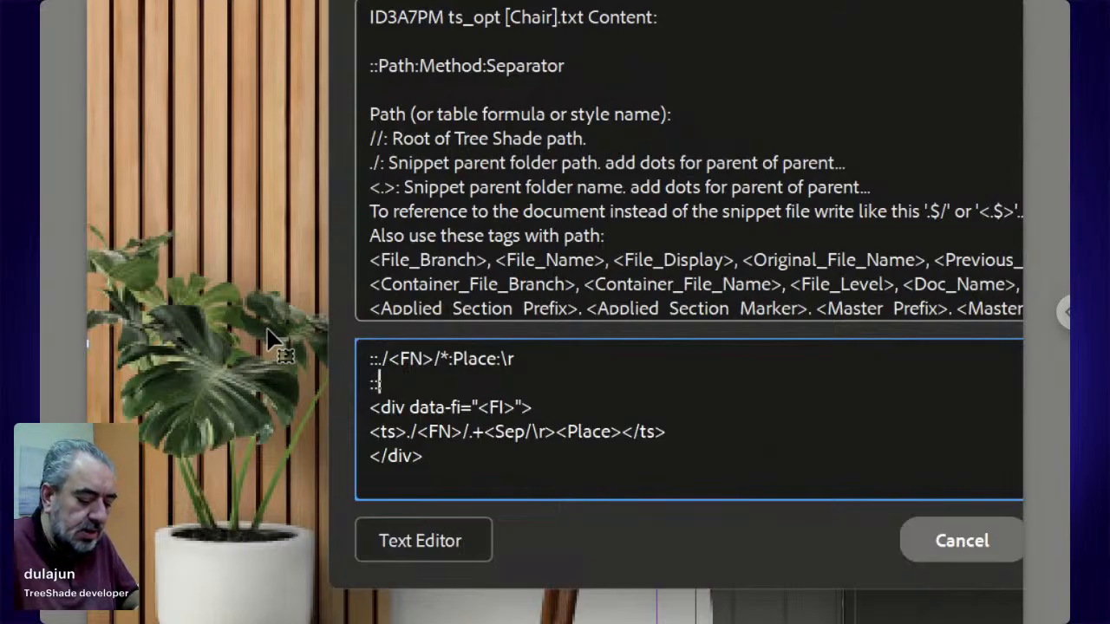
pyautogui.press('BackSpace')
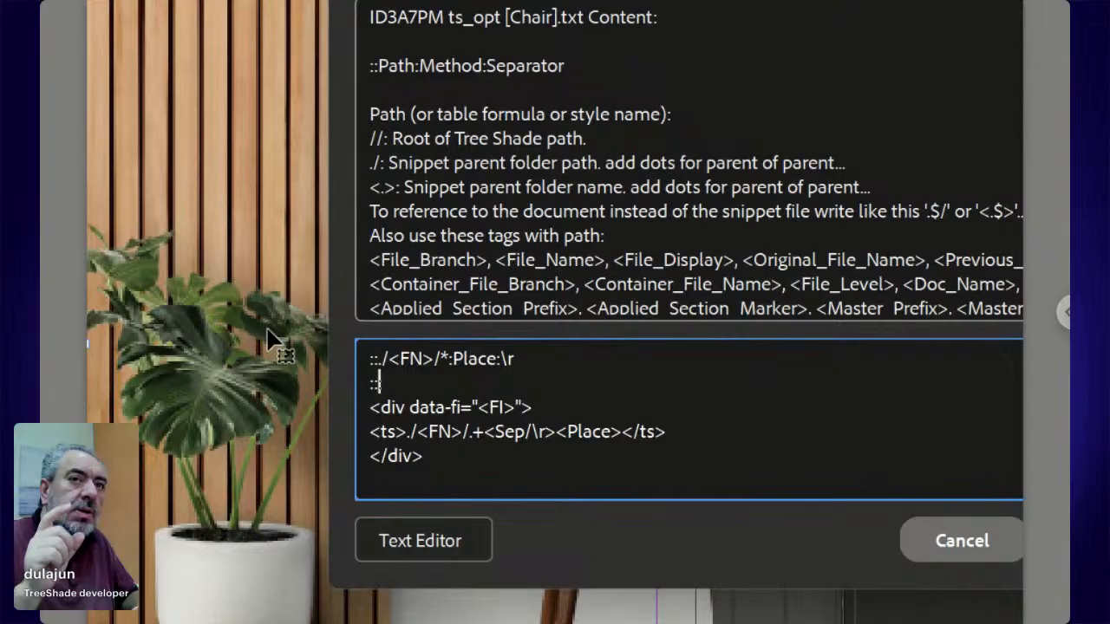
pyautogui.write('100:')
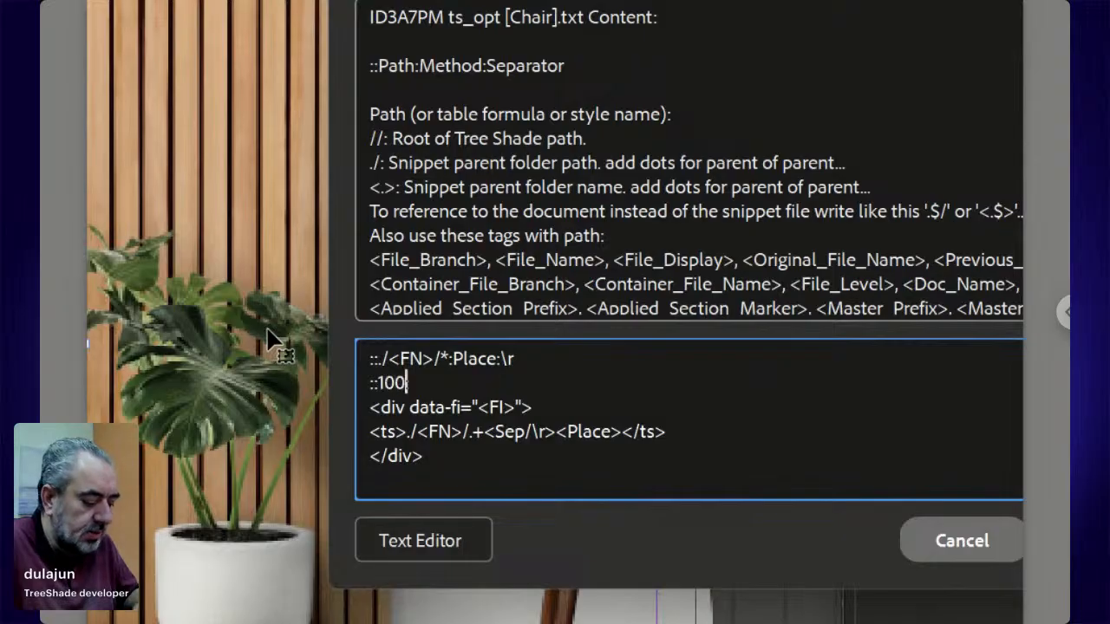
pyautogui.write('%')
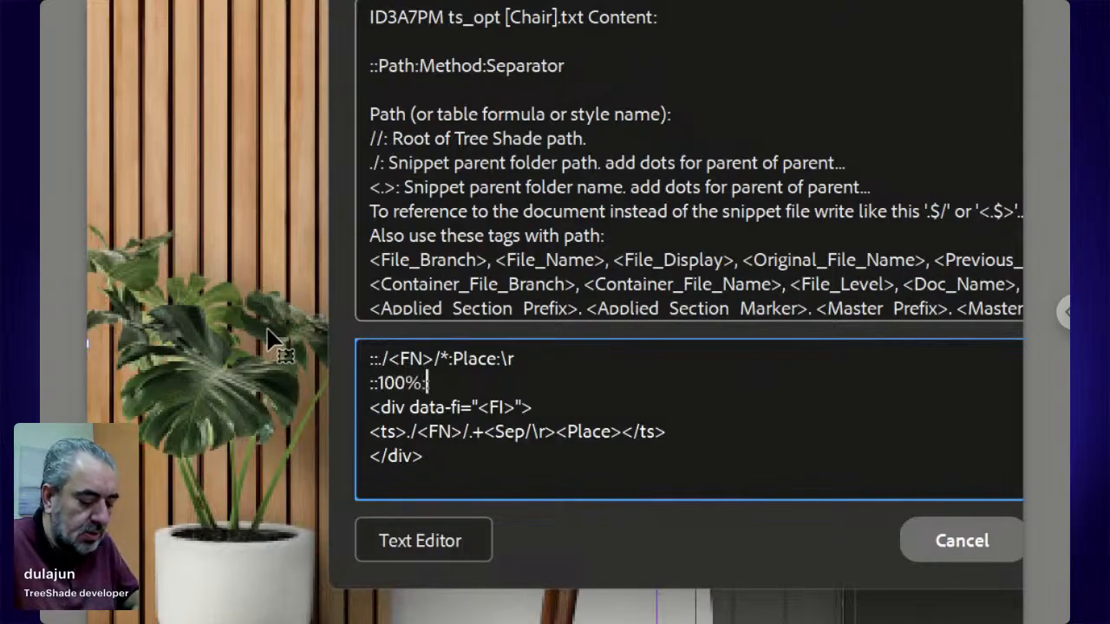
pyautogui.write('Width:')
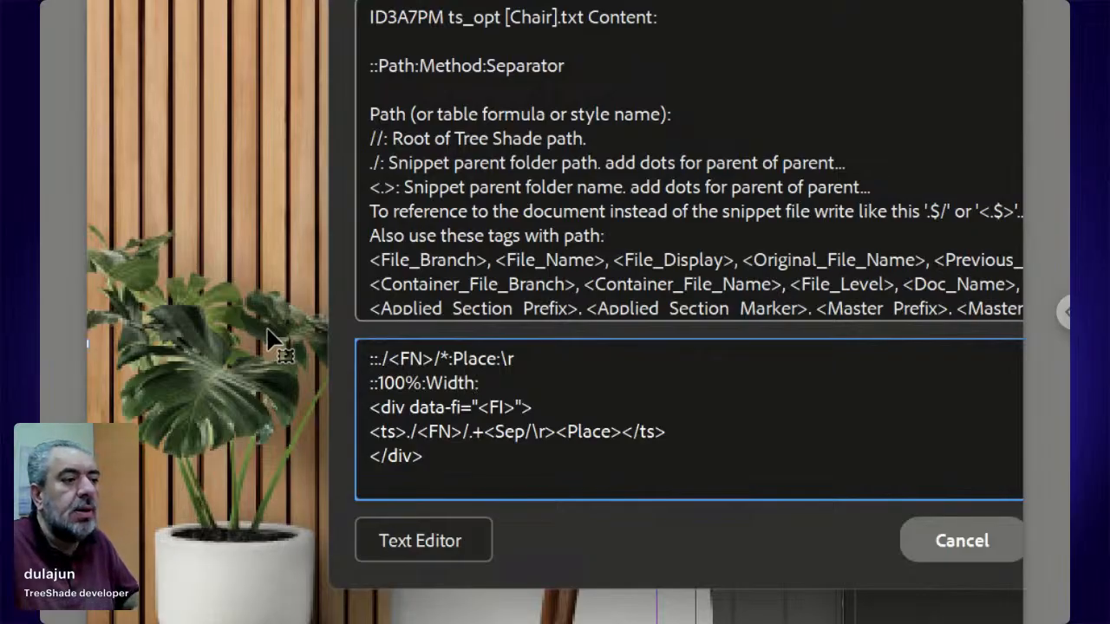
# - Add the line ::Photo:Obj below the Width line in the Chair entry and save the content
pyautogui.press('Return')
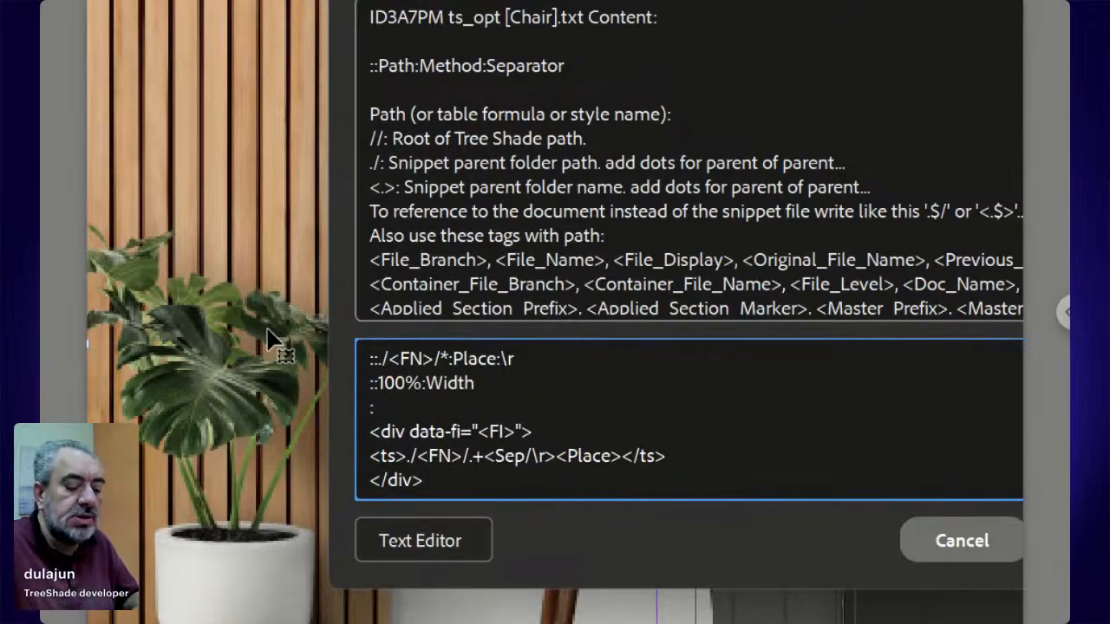
pyautogui.write(':')
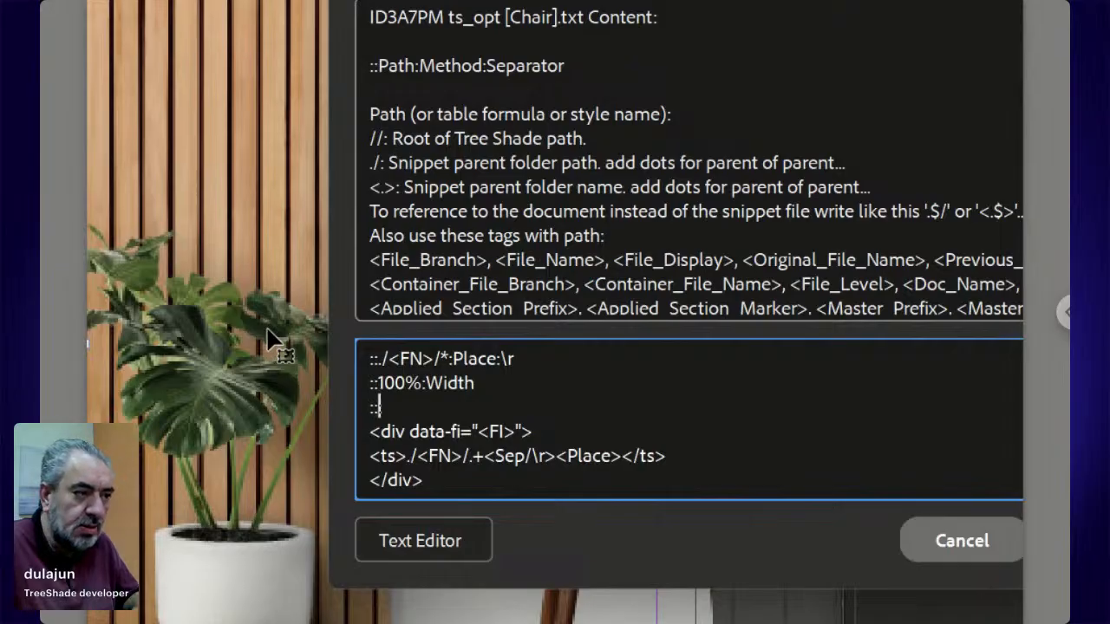
pyautogui.write('Photo:')
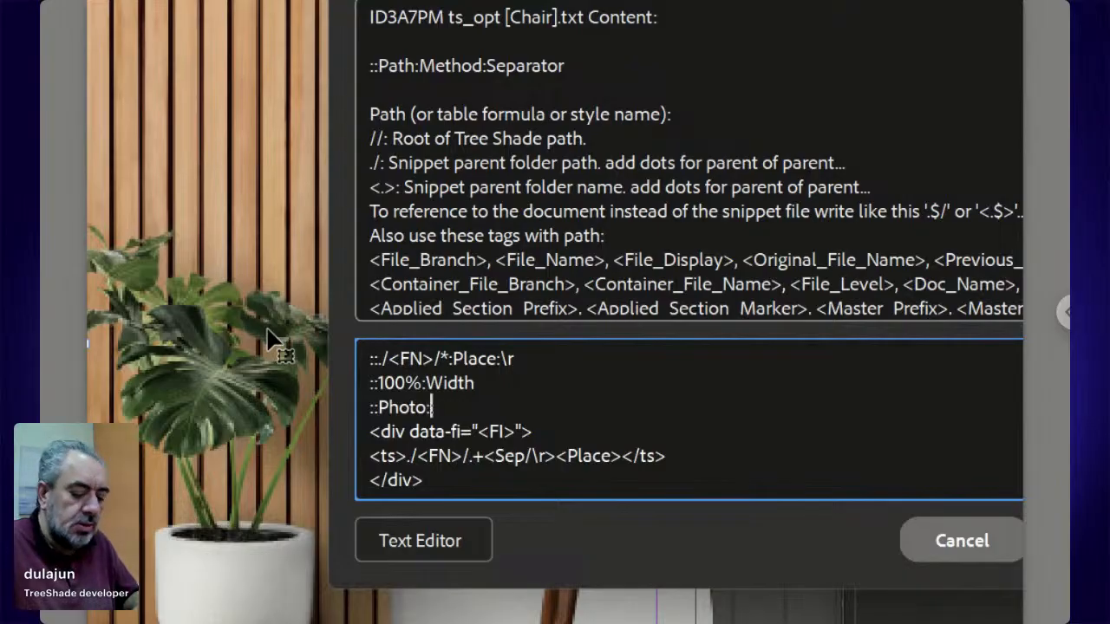
pyautogui.write('Obj:')
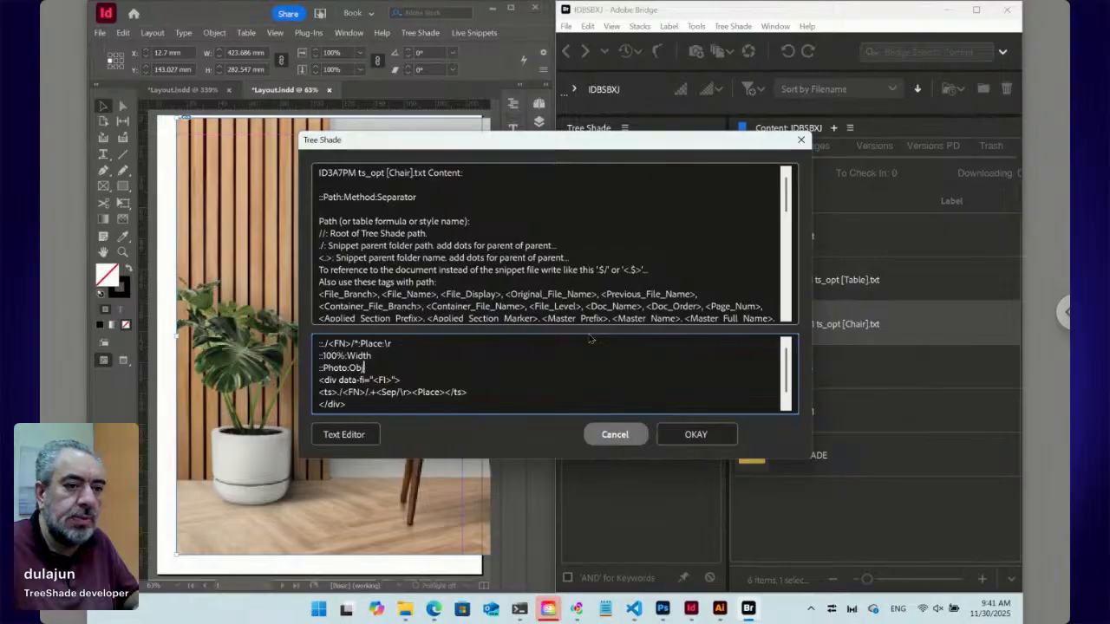
pyautogui.click(696, 435)
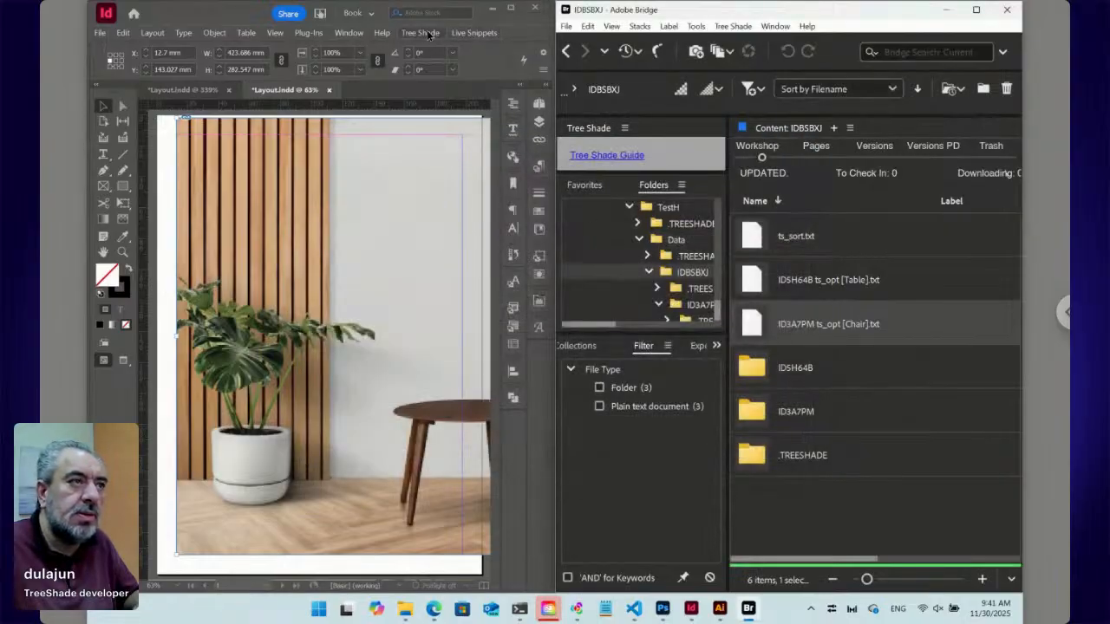
# - Update the placed Chair live snippet in the InDesign layout
pyautogui.click(470, 36)
pyautogui.click(470, 37)
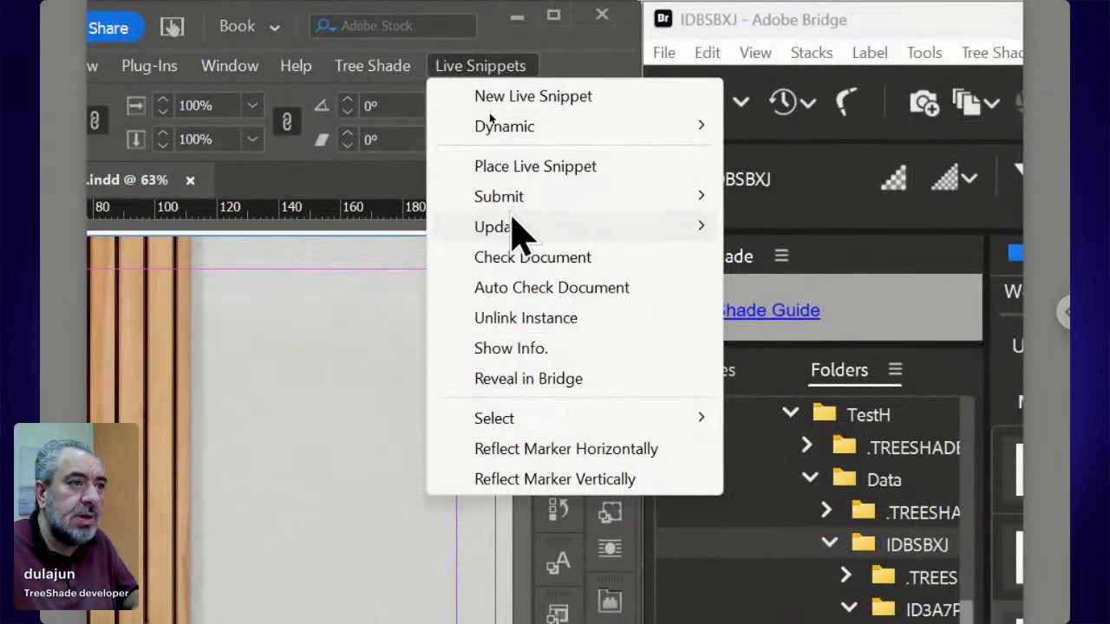
pyautogui.moveTo(511, 228)
pyautogui.click(867, 254)
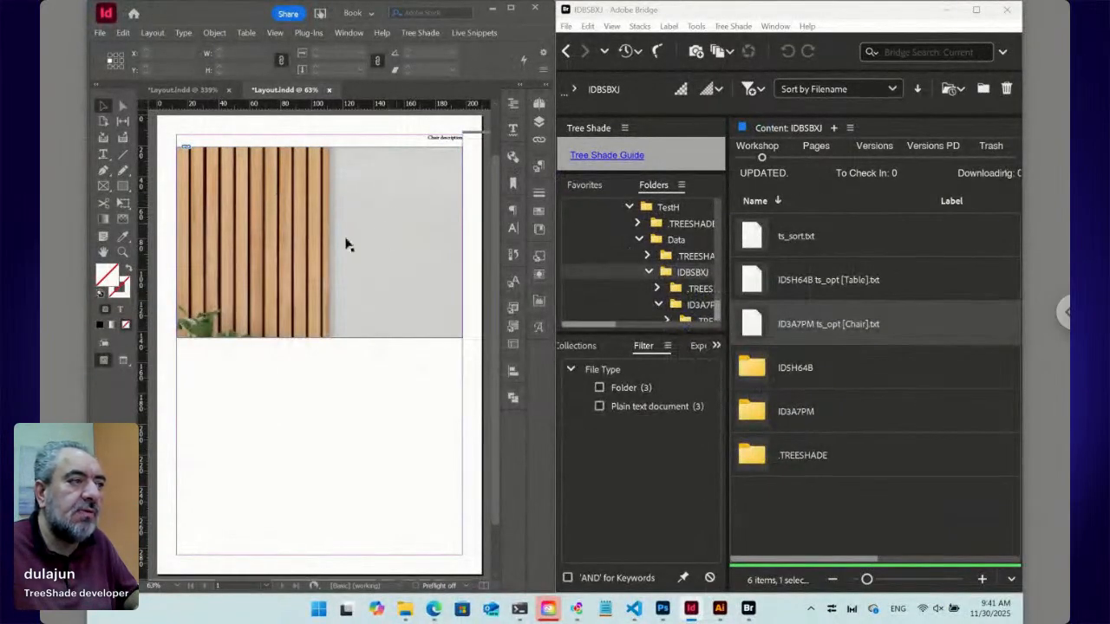
# - Select the updated Chair photo frame and check which object style is applied to it
pyautogui.click(424, 246)
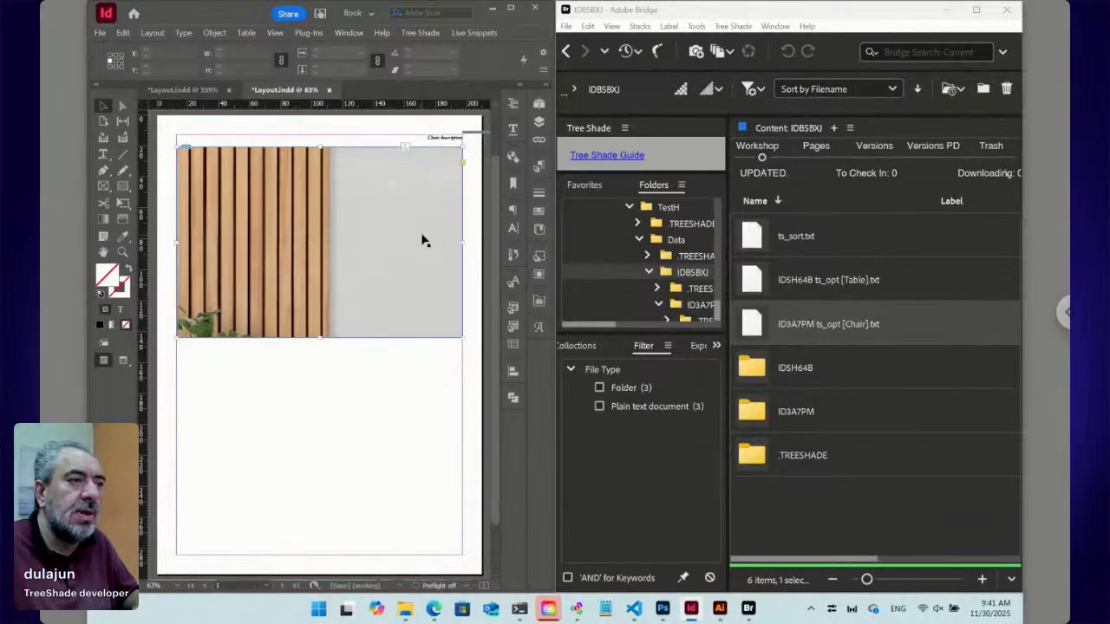
pyautogui.click(539, 256)
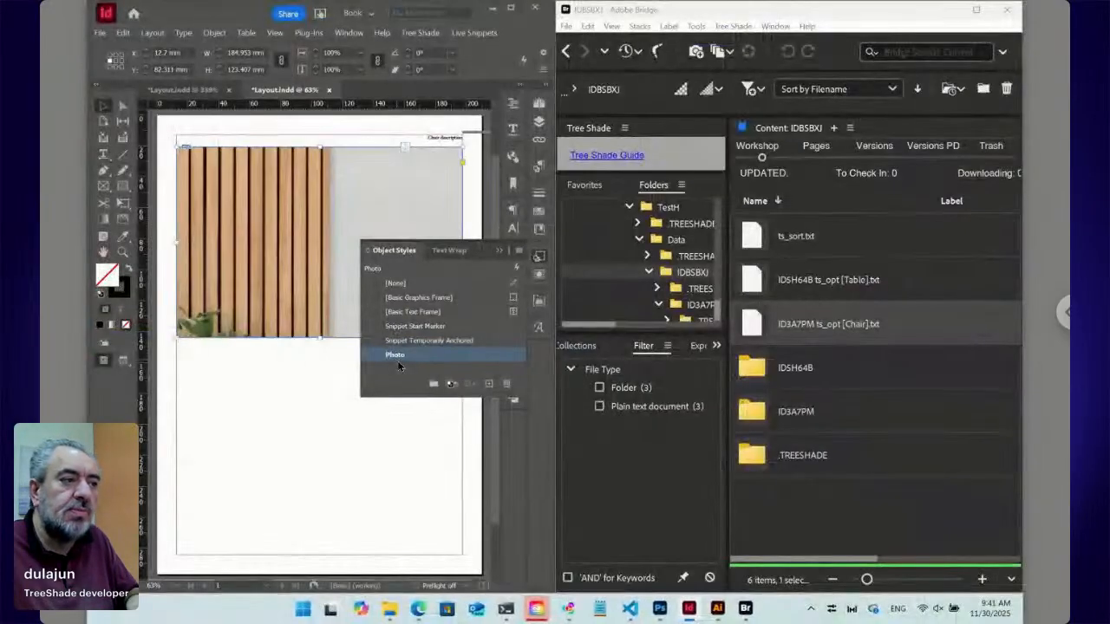
pyautogui.click(538, 257)
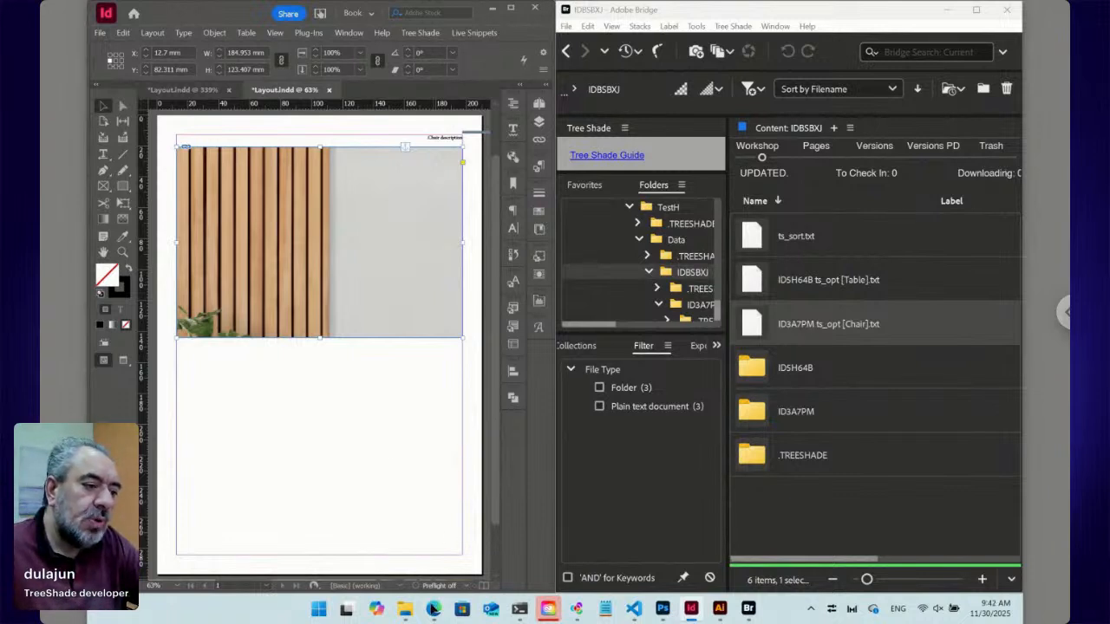
# - Switch to the Edge browser and view the TreeShade page on Adobe Exchange in a maximized window
pyautogui.click(434, 610)
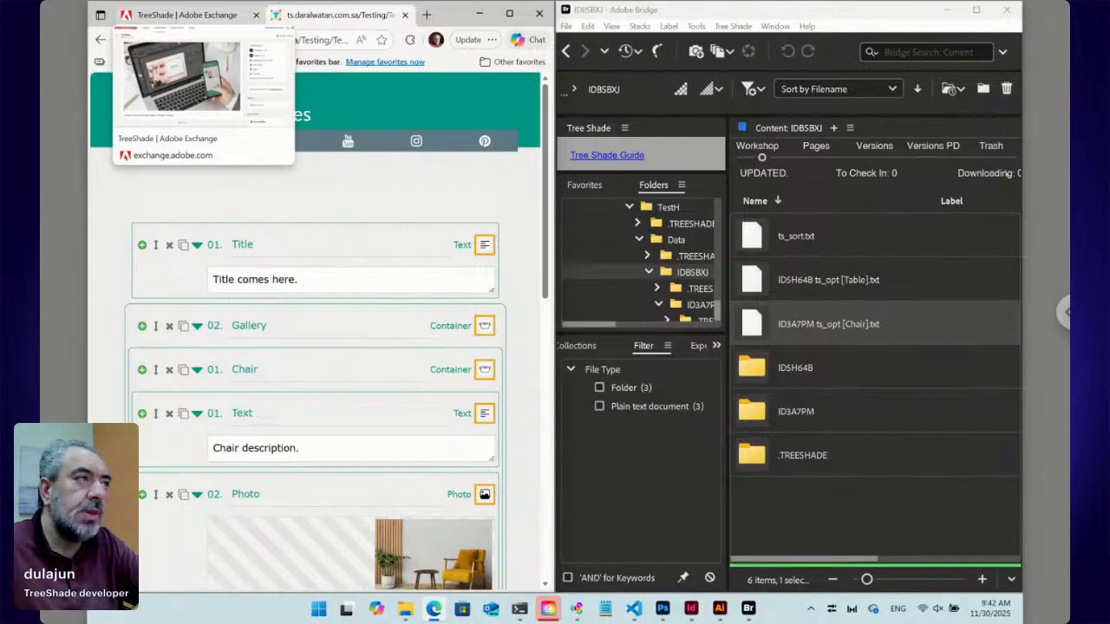
pyautogui.click(182, 14)
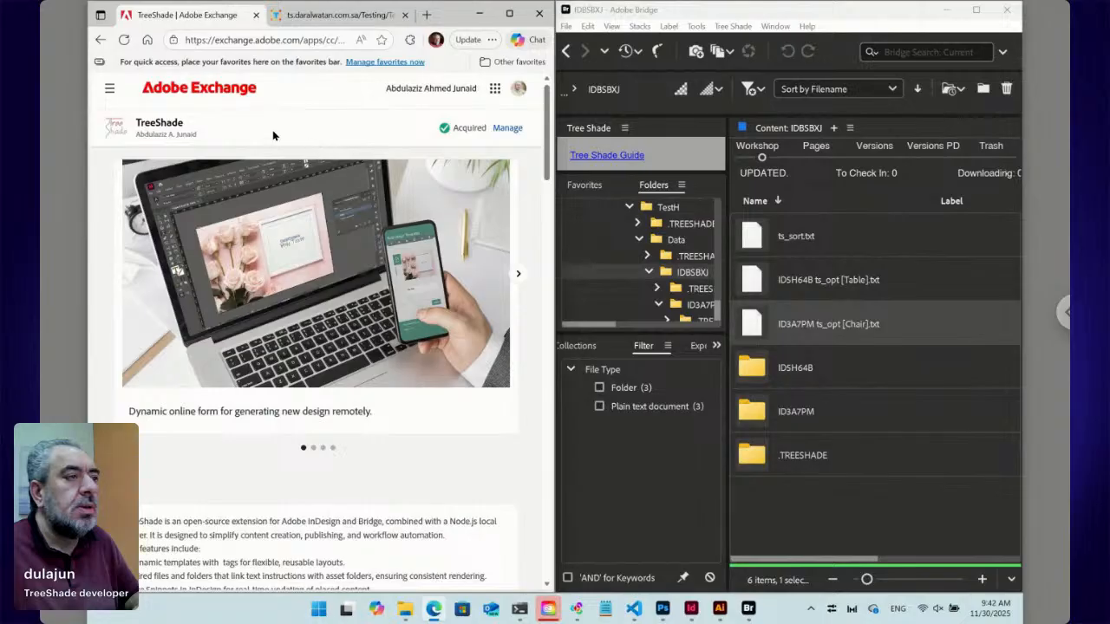
pyautogui.click(509, 16)
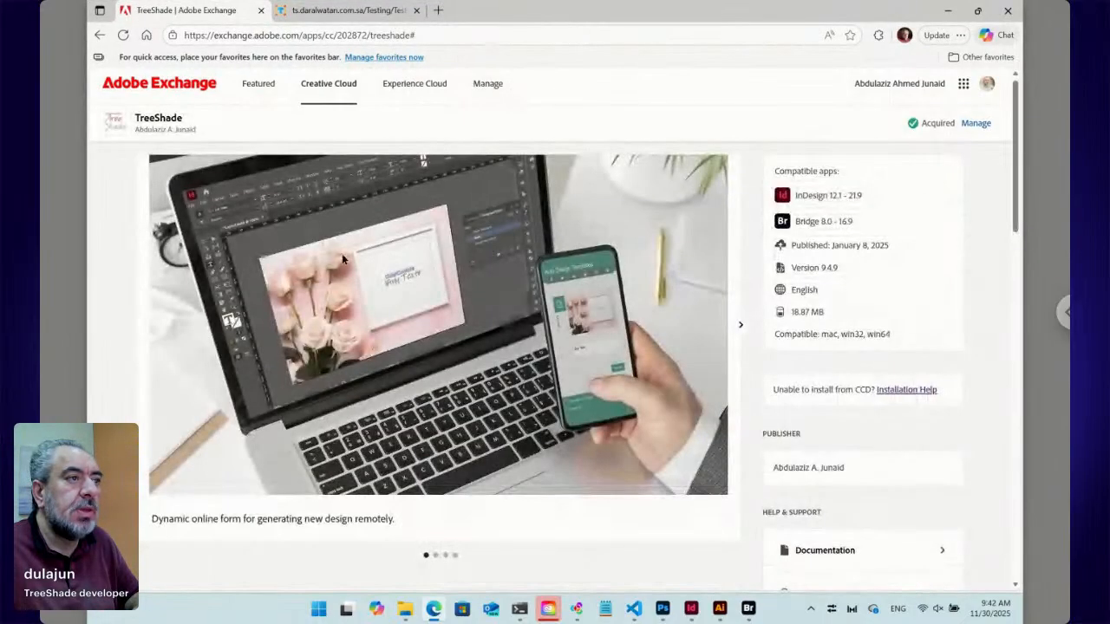